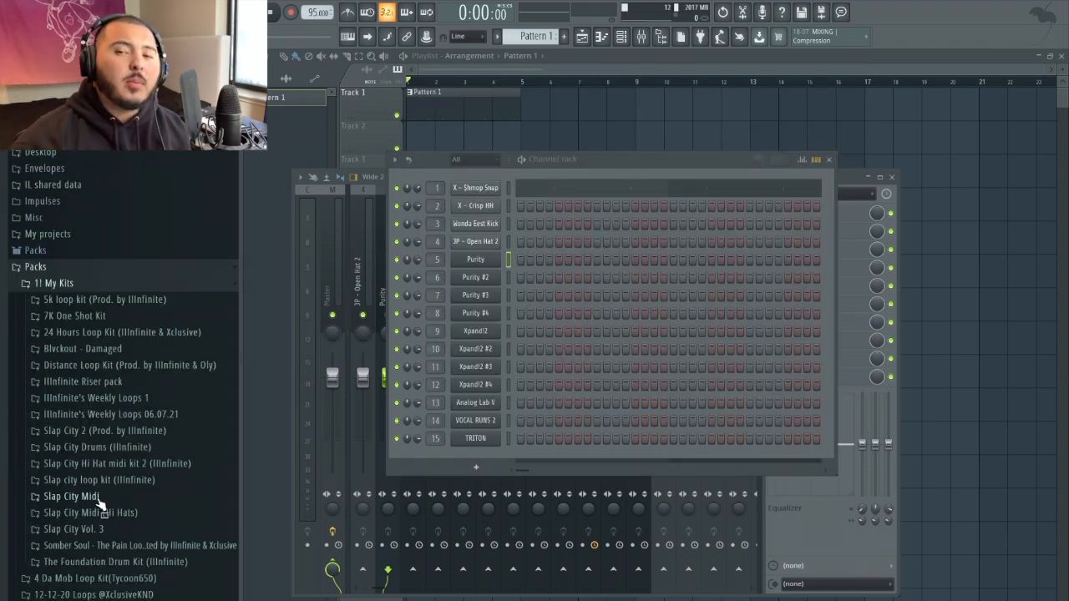
- Load the P-lo Bassline MIDI from the Bass Lines:Low Pianos folder of Slap City Midi into the Purity channel
left_click(71, 497)
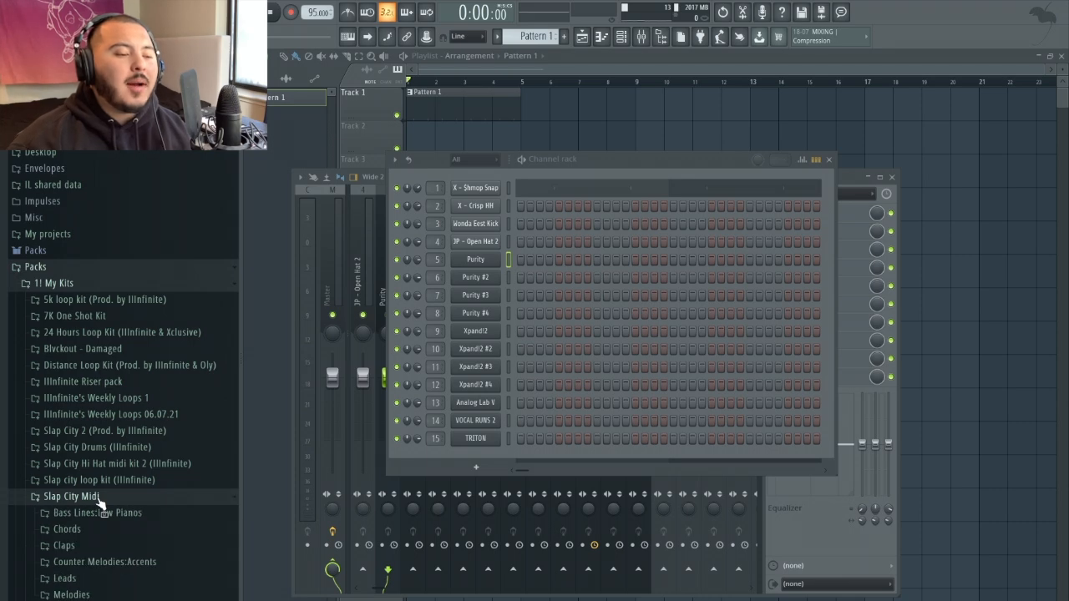
scroll(99, 503, "down", 4)
left_click(97, 393)
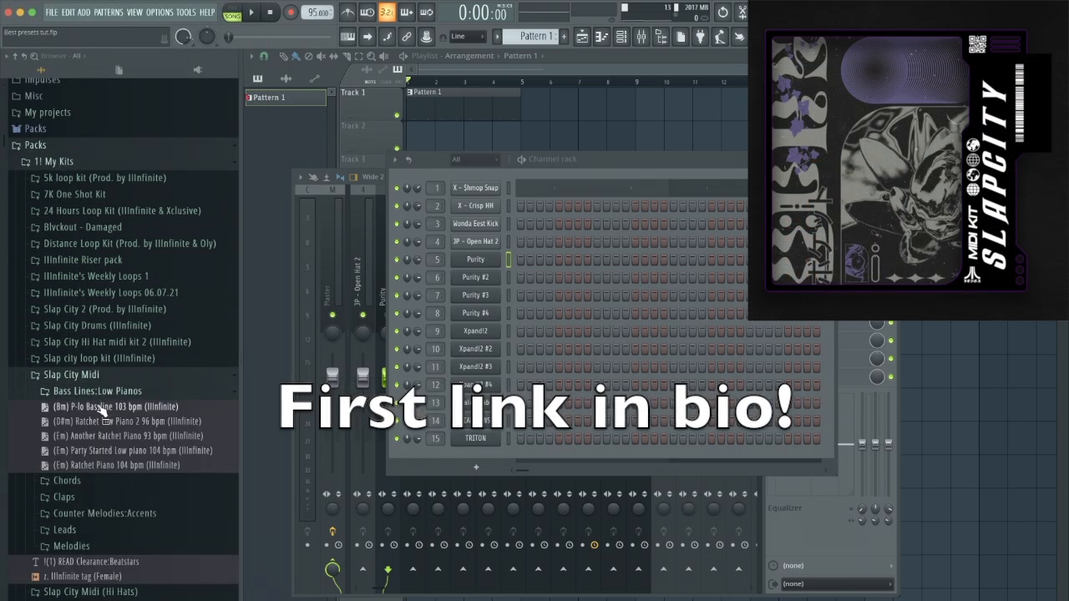
right_click(100, 407)
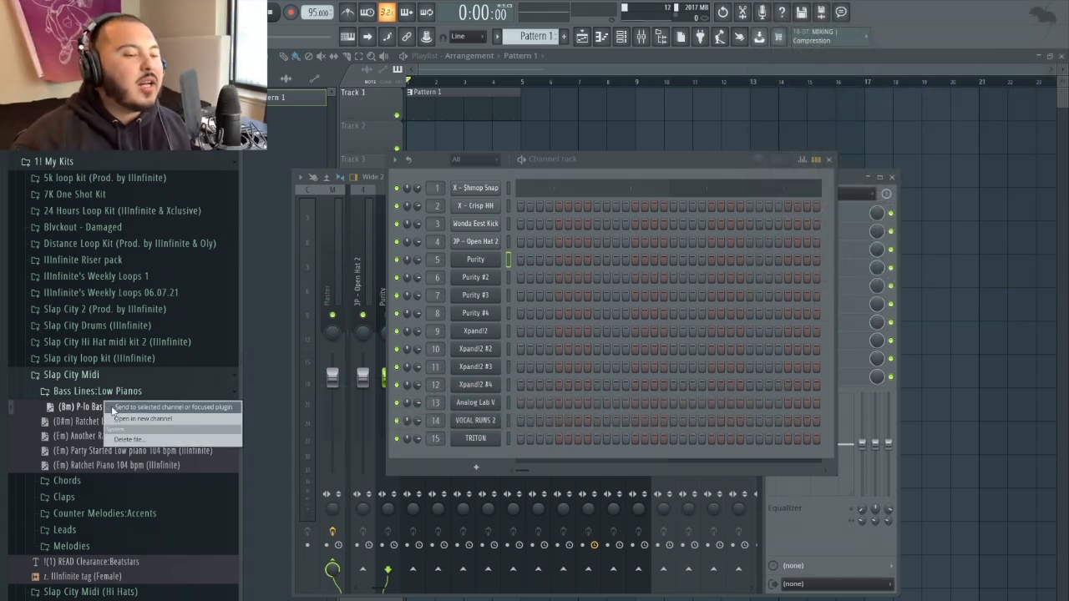
left_click(114, 407)
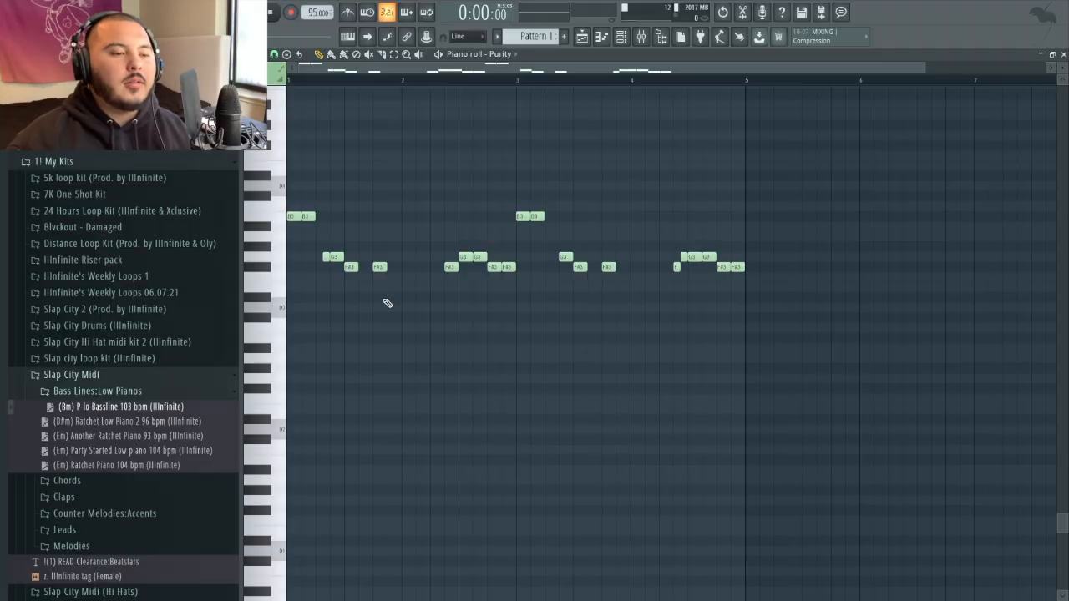
- Play the bassline in the piano roll while trying it an octave lower and at its original octave
key("space")
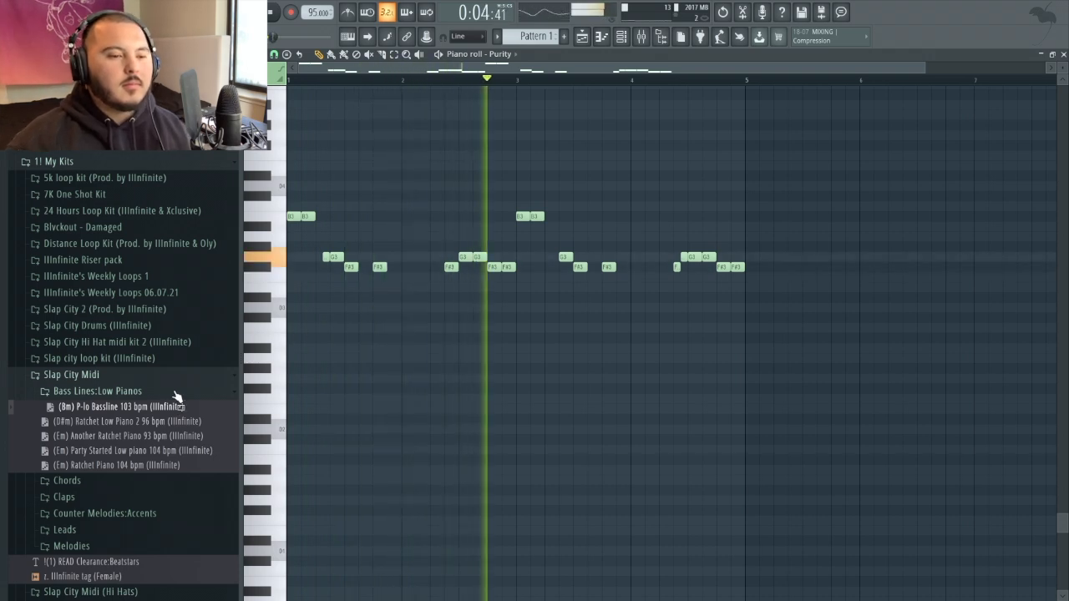
key("ctrl+Down")
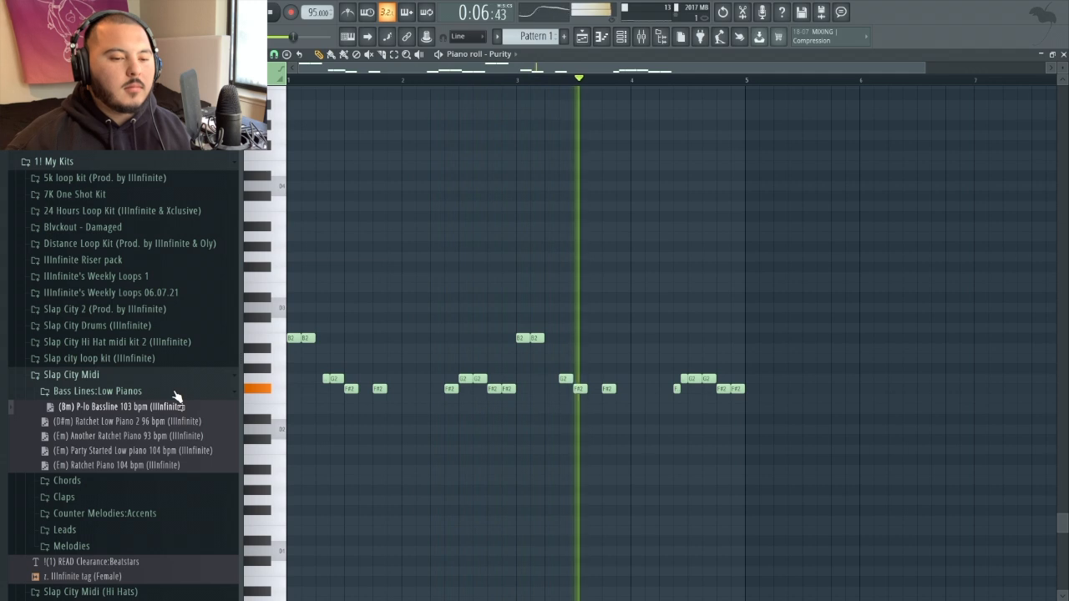
key("ctrl+Up")
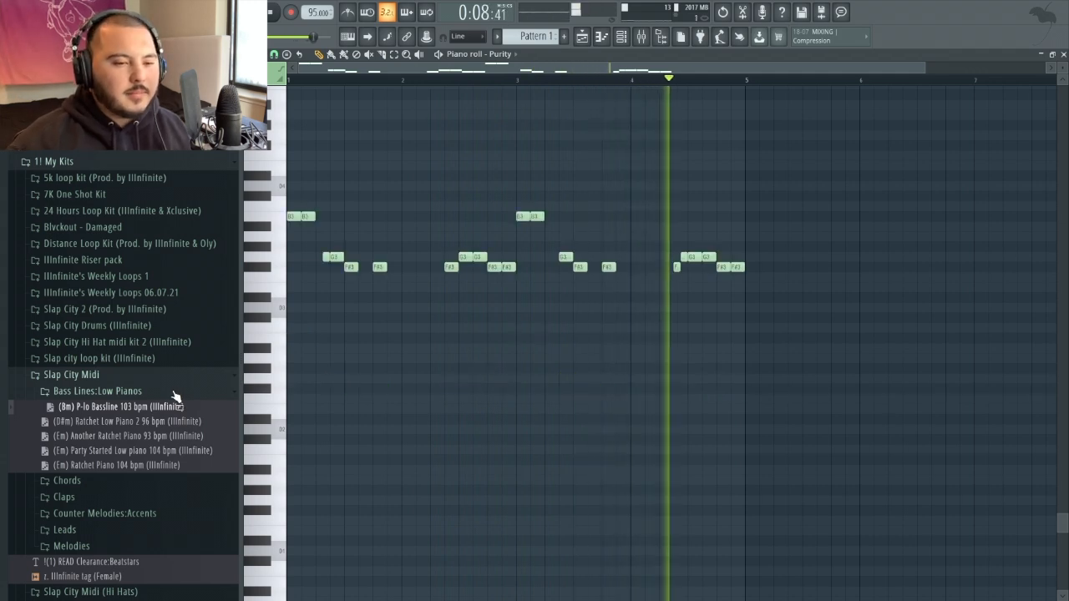
key("space")
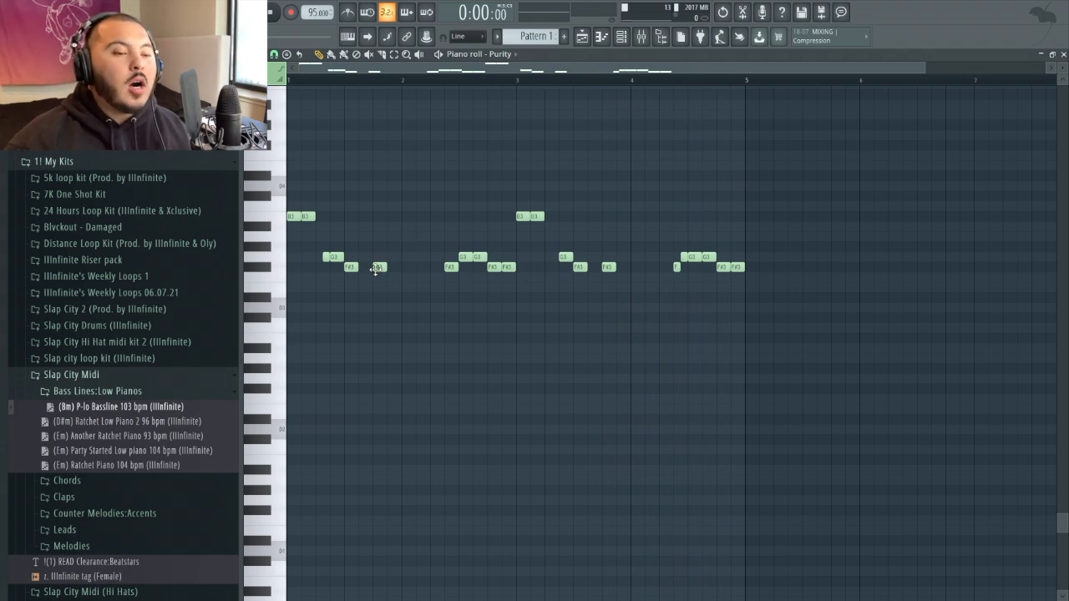
key("ctrl+Down")
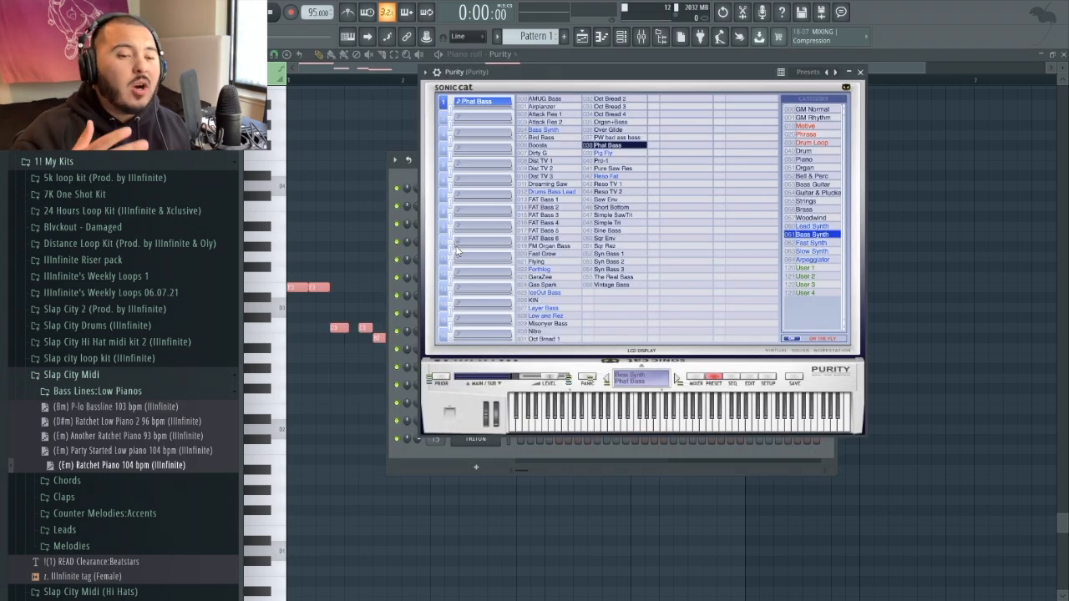
- Choose the Reso TV 2 bass synth preset in Purity and audition it with the Ratchet Piano notes
left_click(635, 192)
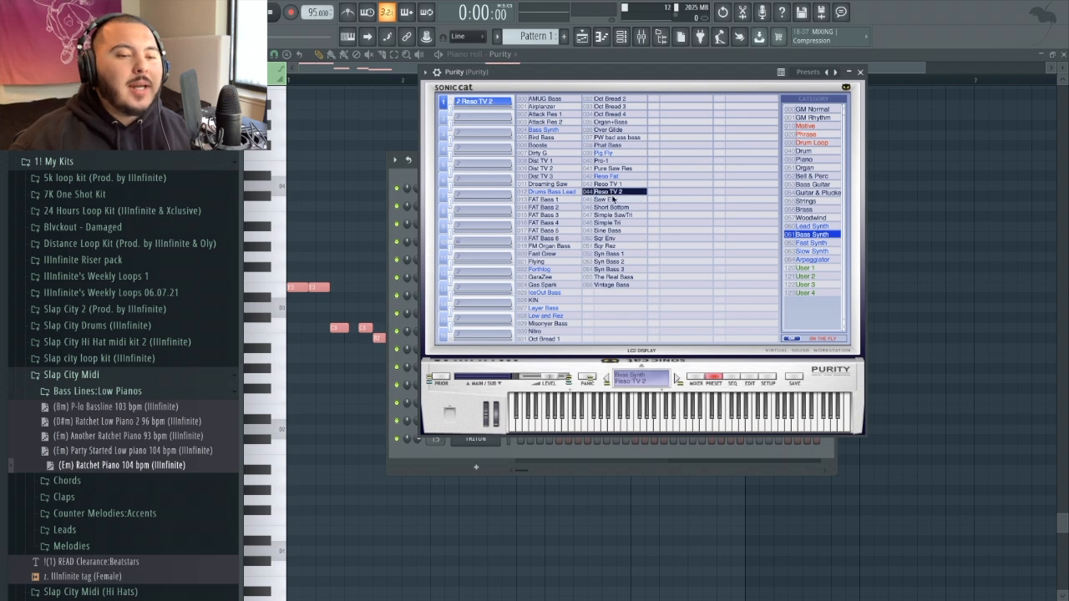
right_click(308, 463)
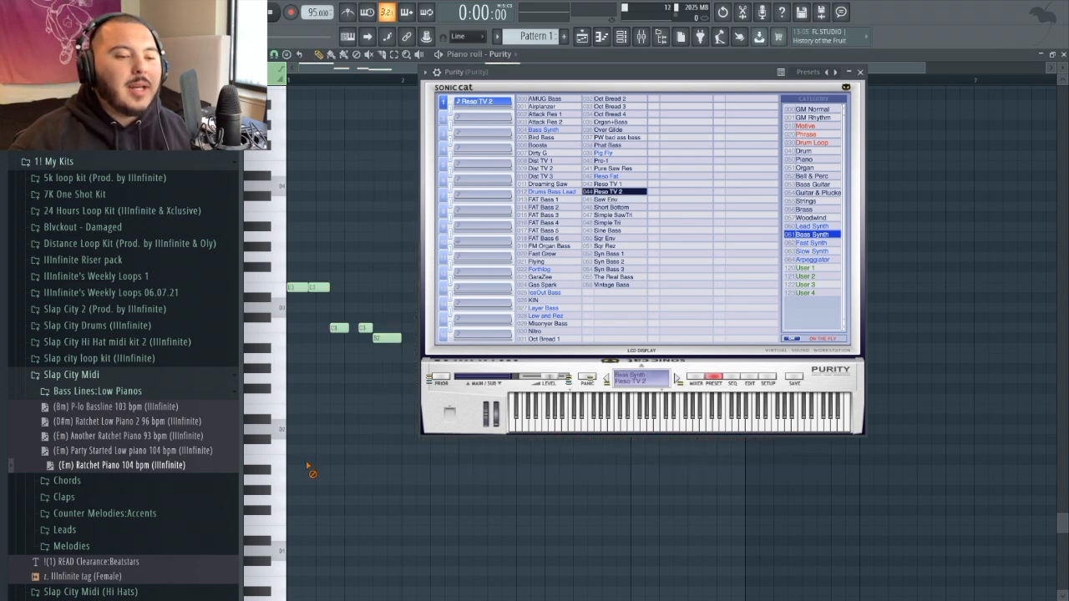
key("Escape")
key("space")
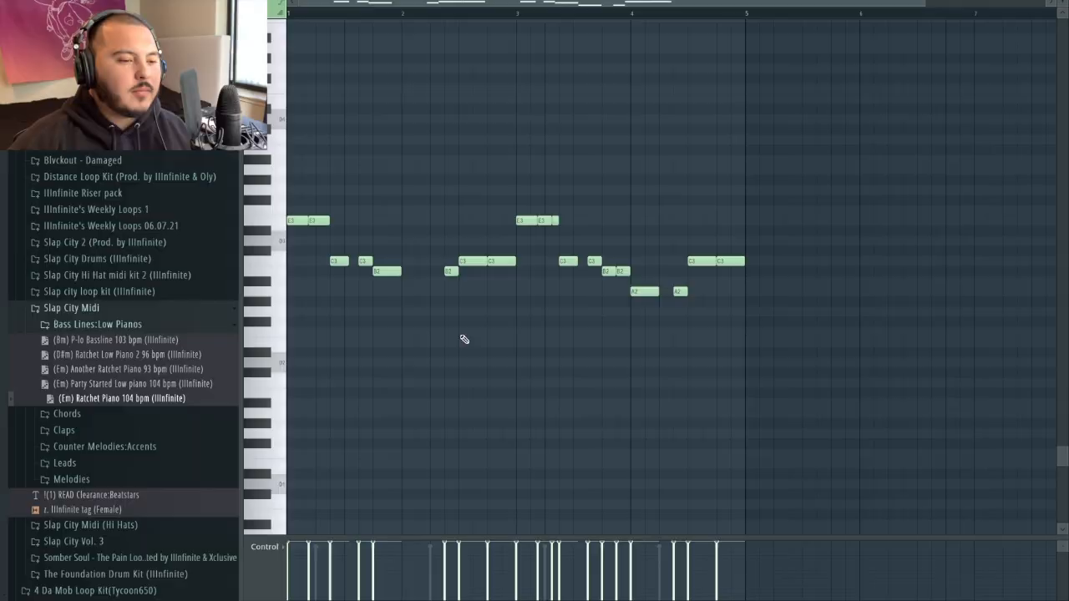
key("space")
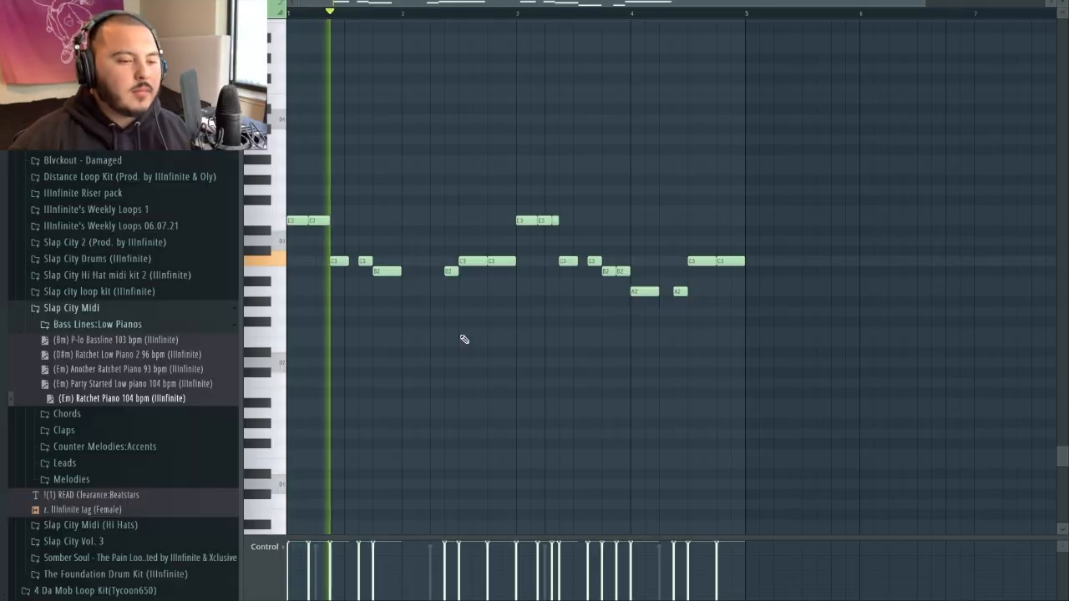
key("space")
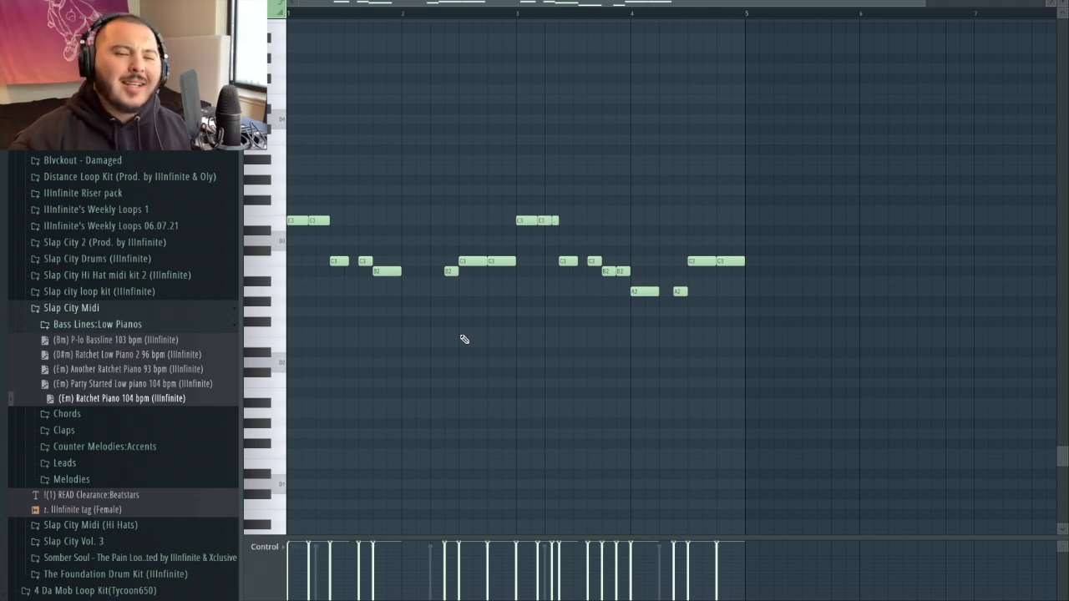
- Select all the Ratchet Piano notes, lower their velocities with the velocity lane enlarged, and play the pattern
left_click_drag(805, 357, 276, 20)
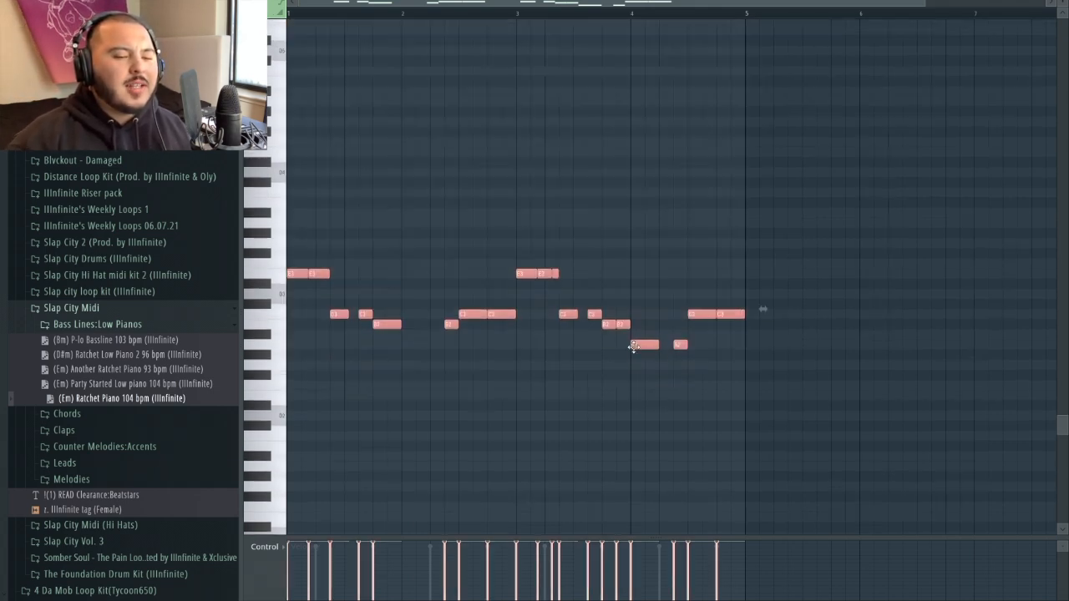
scroll(583, 261, "down", 5)
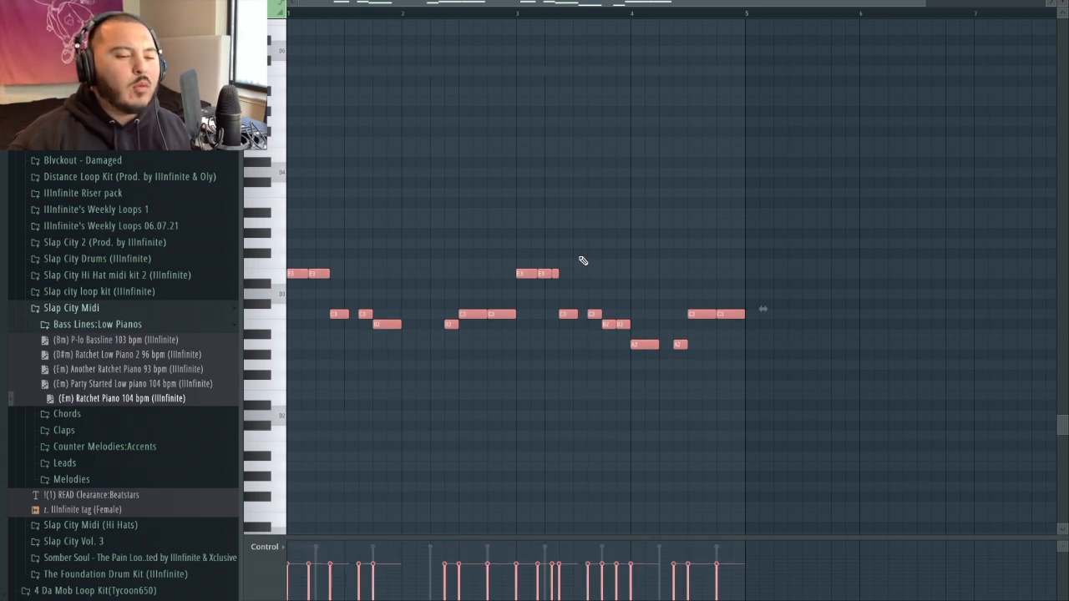
left_click_drag(632, 536, 623, 418)
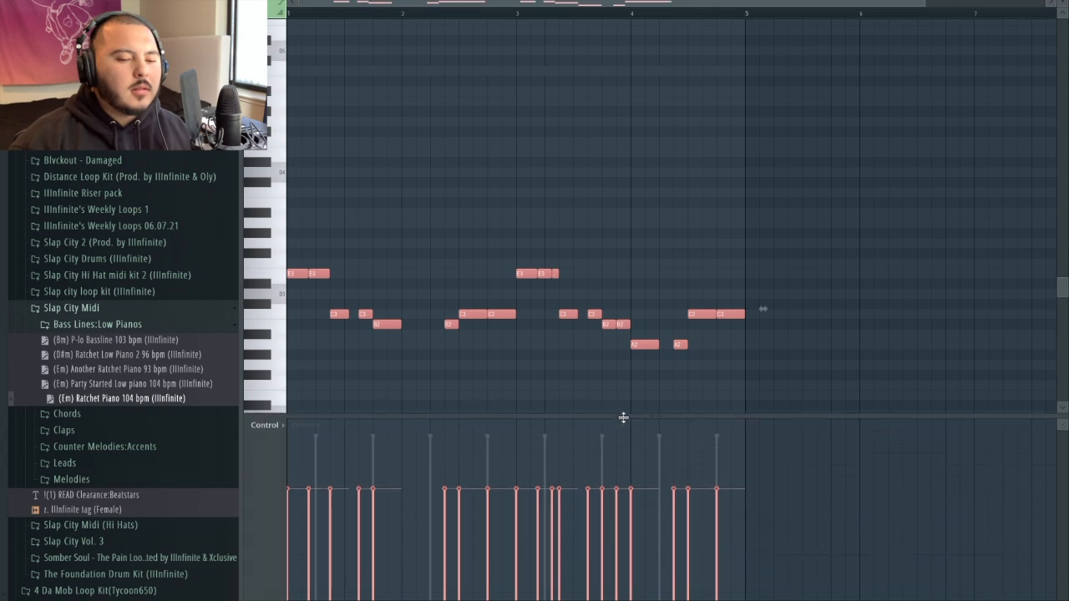
scroll(733, 237, "down", 1)
key("space")
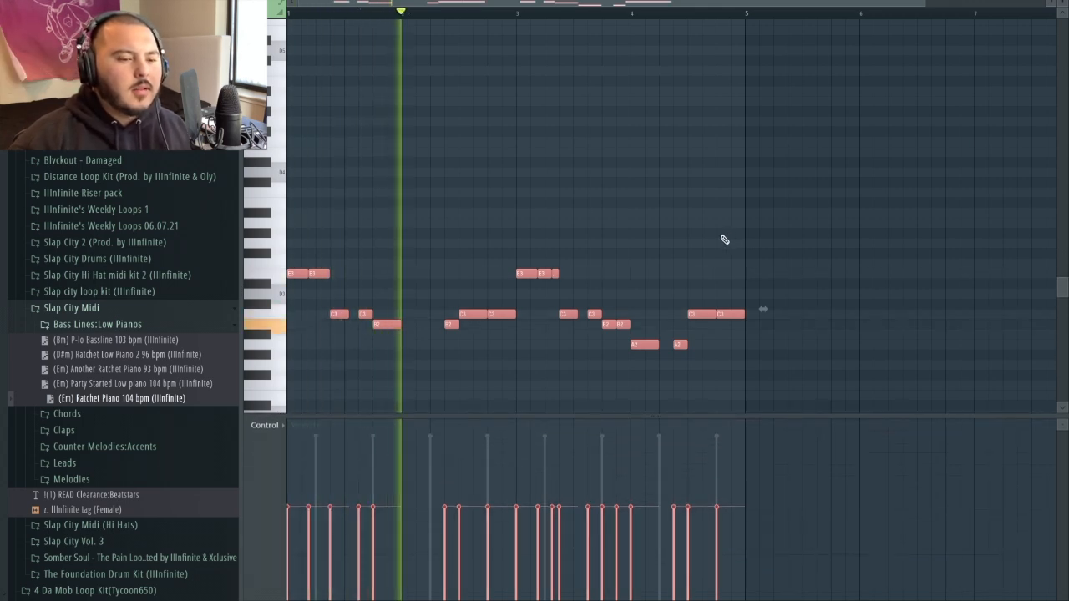
key("space")
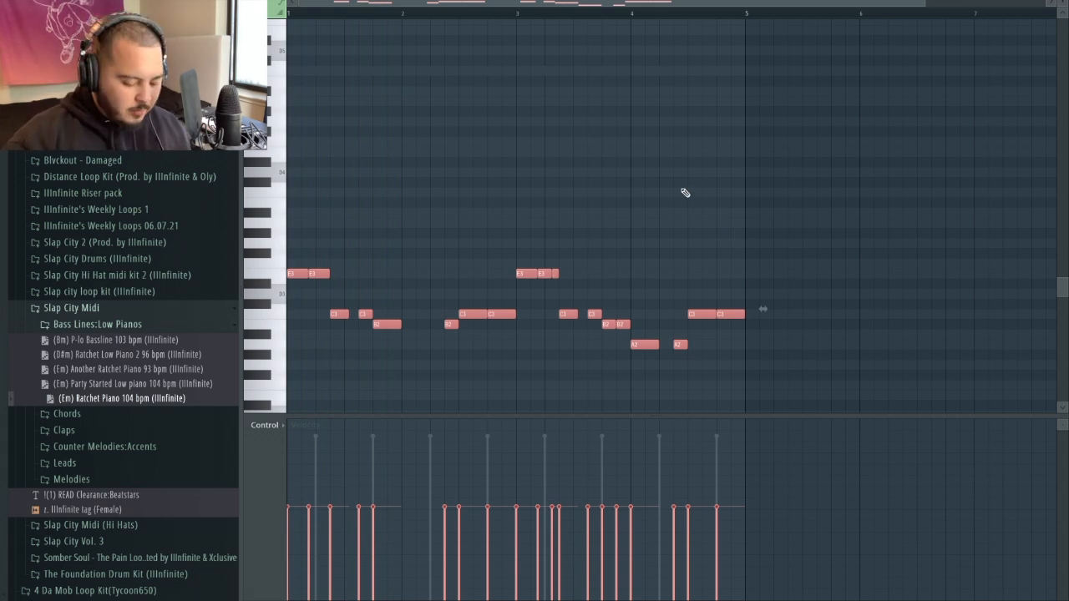
- Lower the selected notes' velocities further and play the pattern to compare the sound
scroll(686, 193, "down", 3)
key("space")
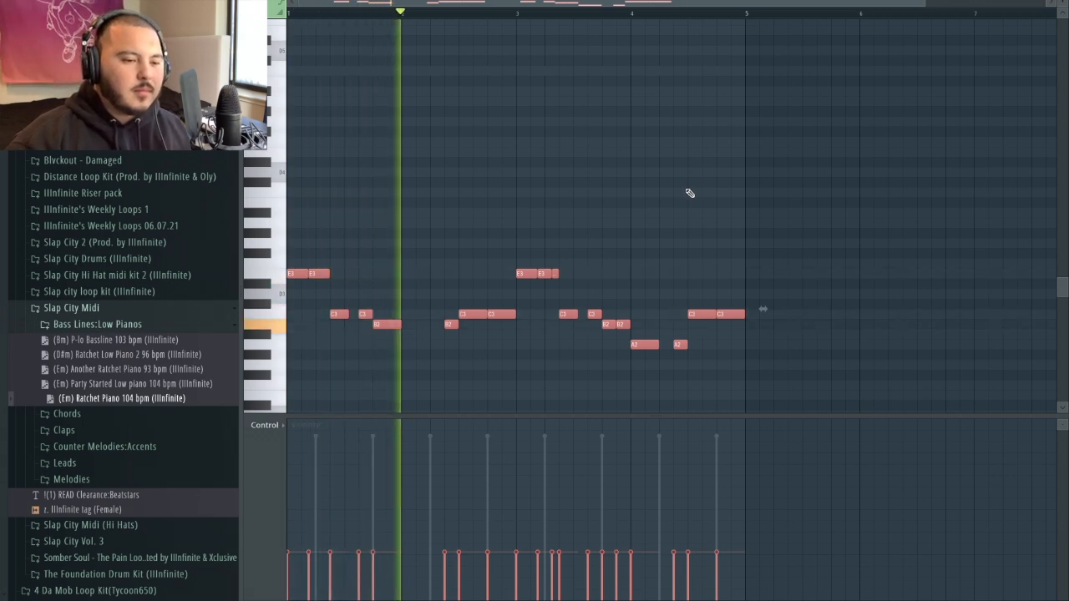
key("space")
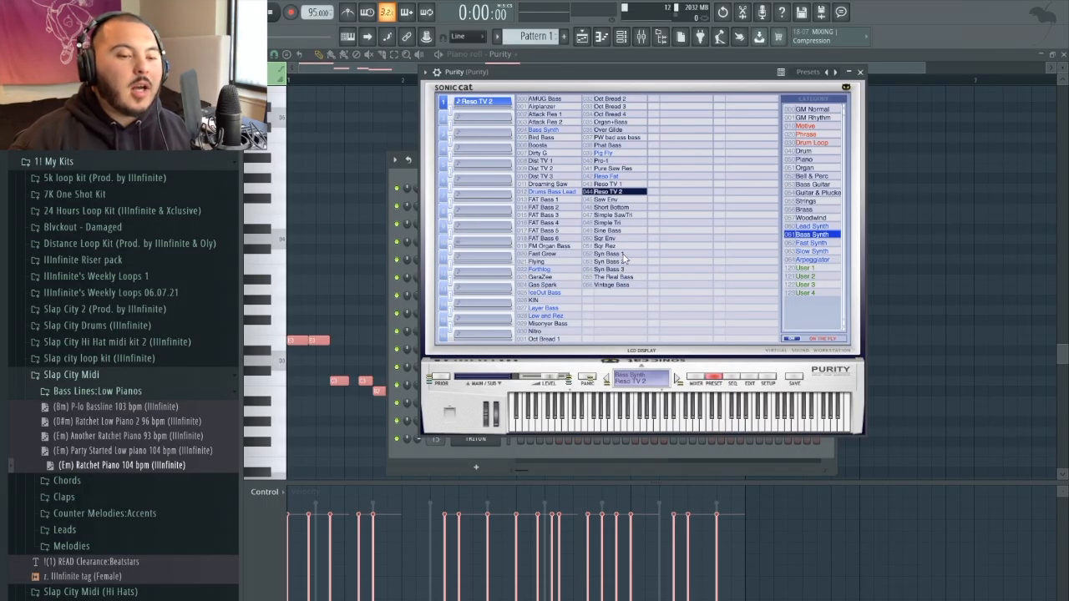
- Audition Purity's Syn Bass 1 and Syn Bass 2 presets during playback, settle on Syn Bass 3, and close the plugin window
key("space")
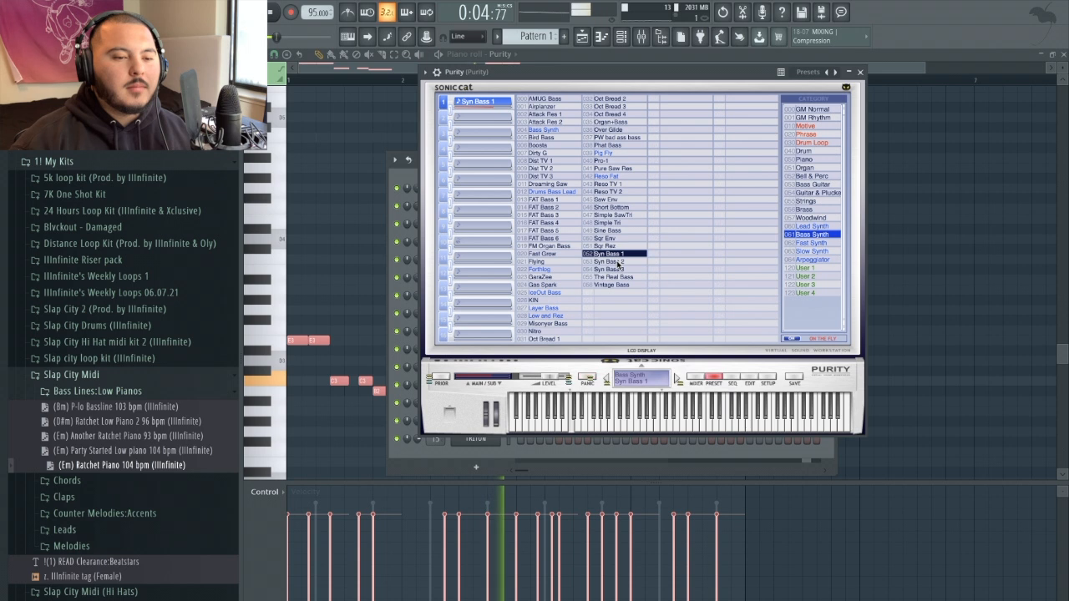
left_click(617, 263)
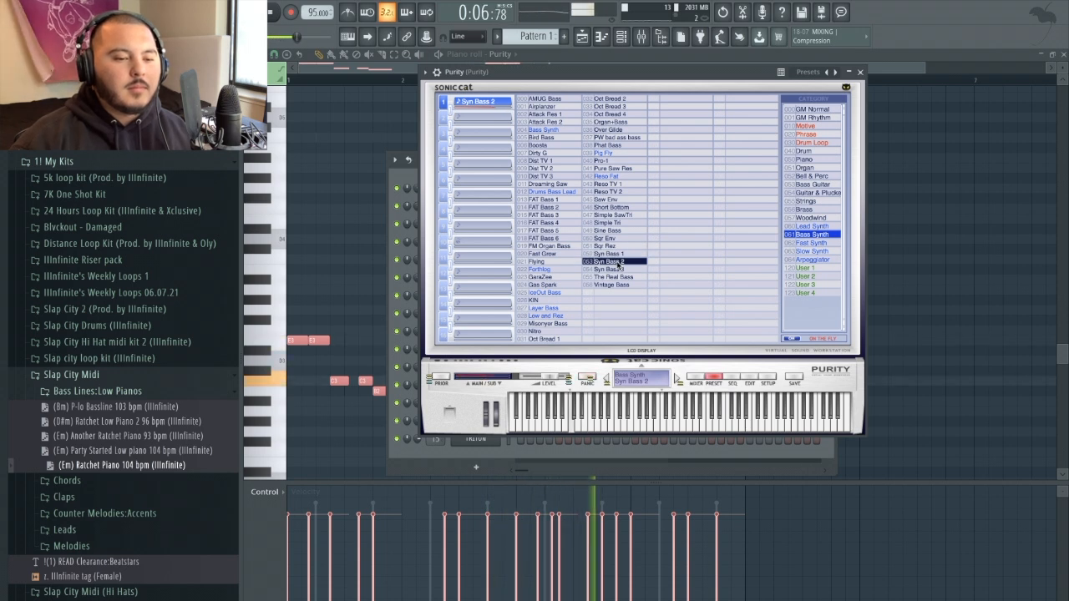
left_click(622, 271)
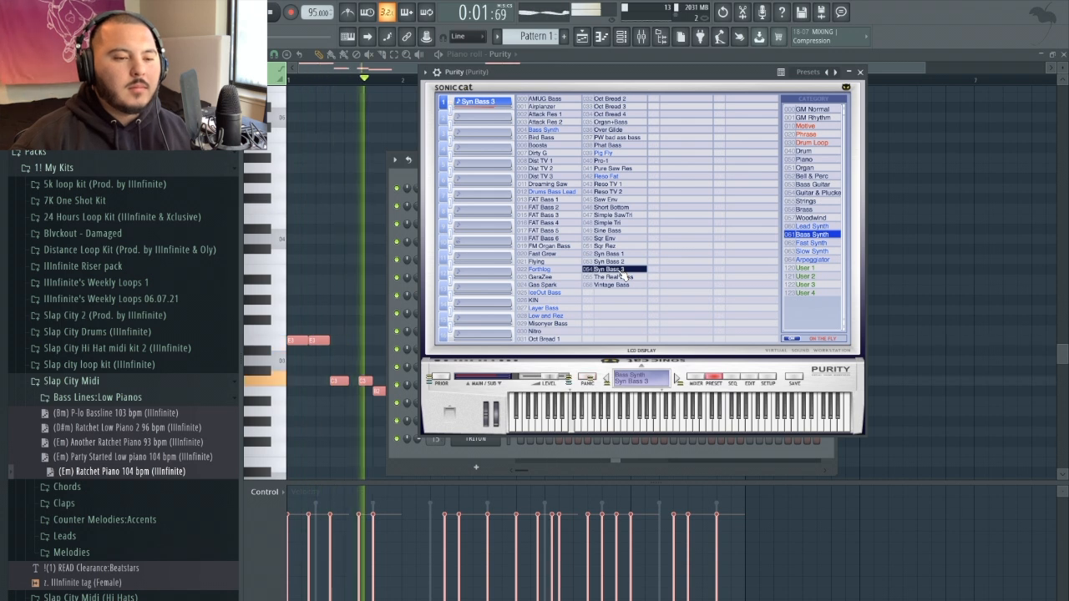
key("space")
left_click(876, 307)
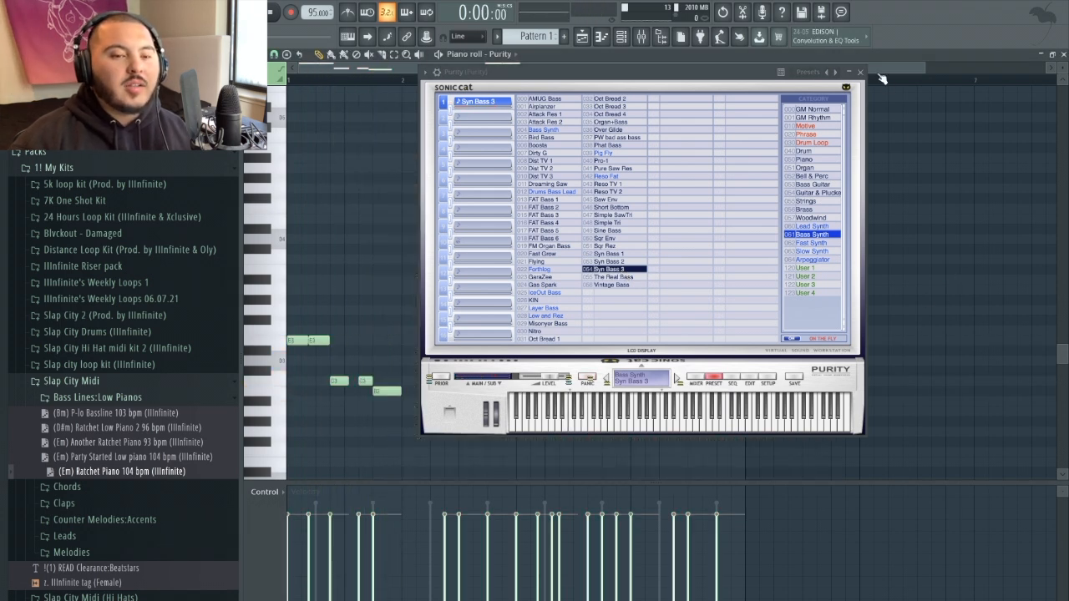
left_click(861, 71)
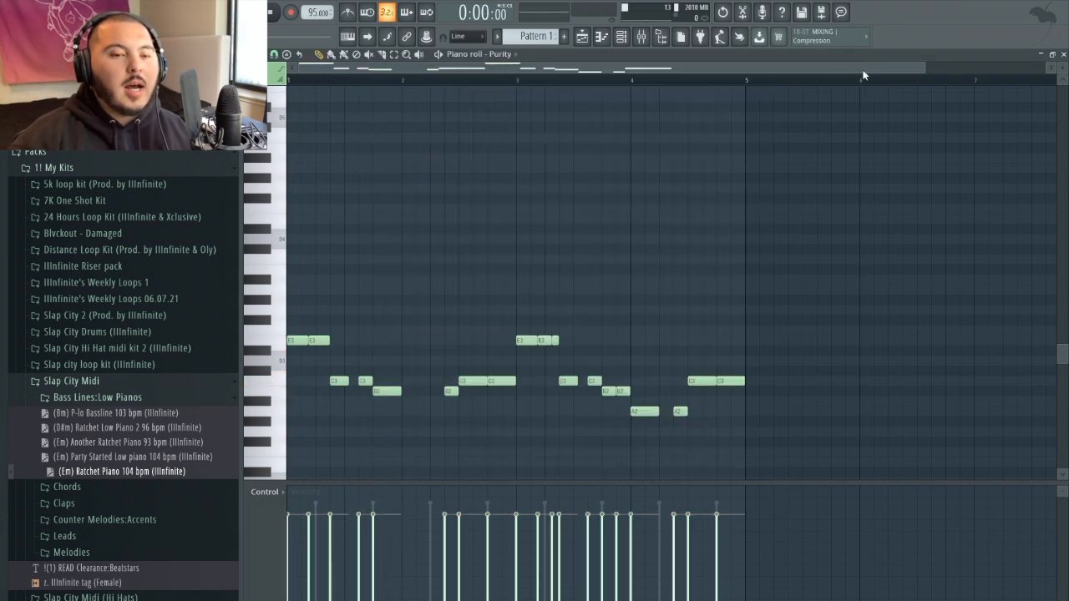
- Add MaxxBass Stereo to Slot 1 of the Purity mixer track and move its window clear of the webcam area
left_click(655, 39)
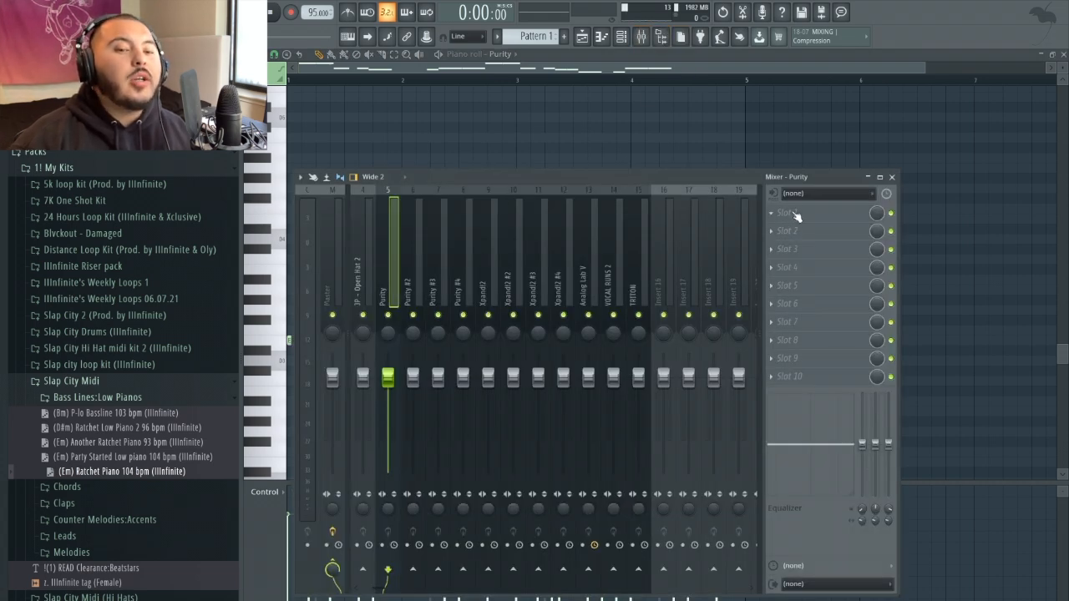
left_click(796, 216)
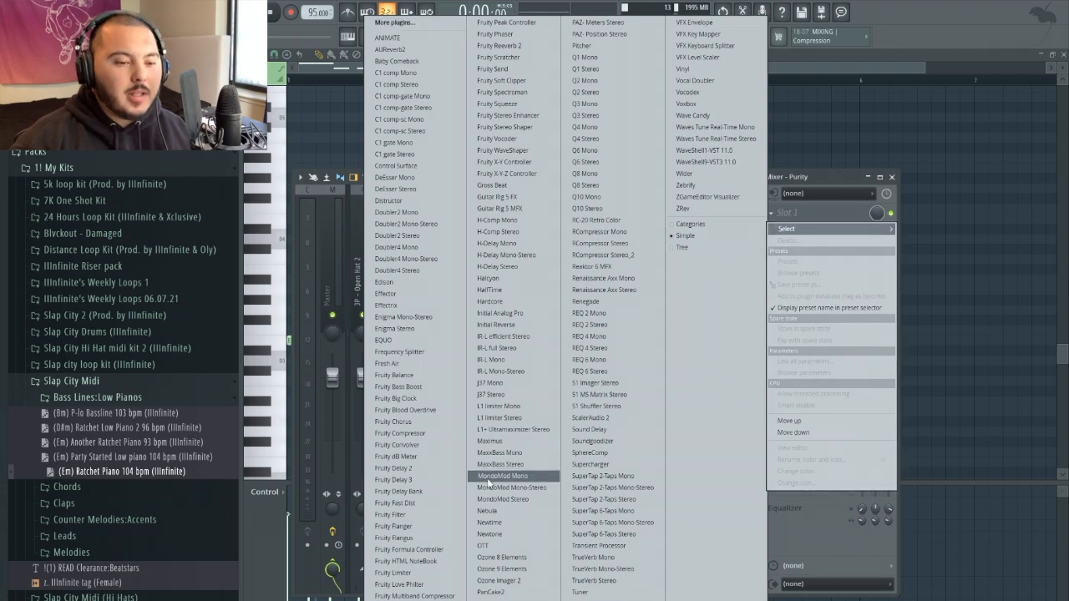
left_click(500, 464)
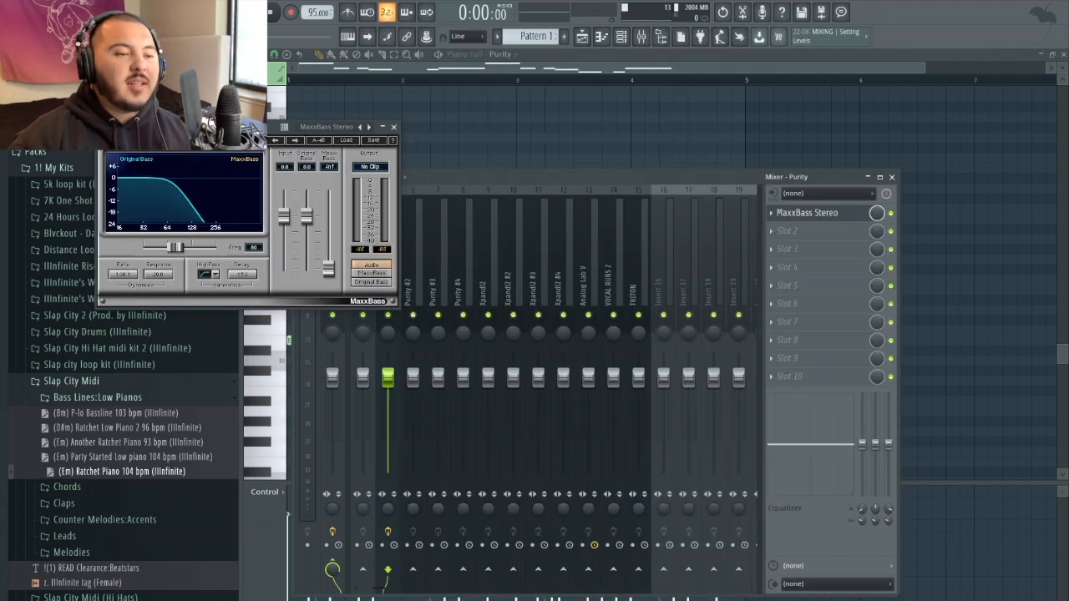
left_click_drag(246, 127, 615, 189)
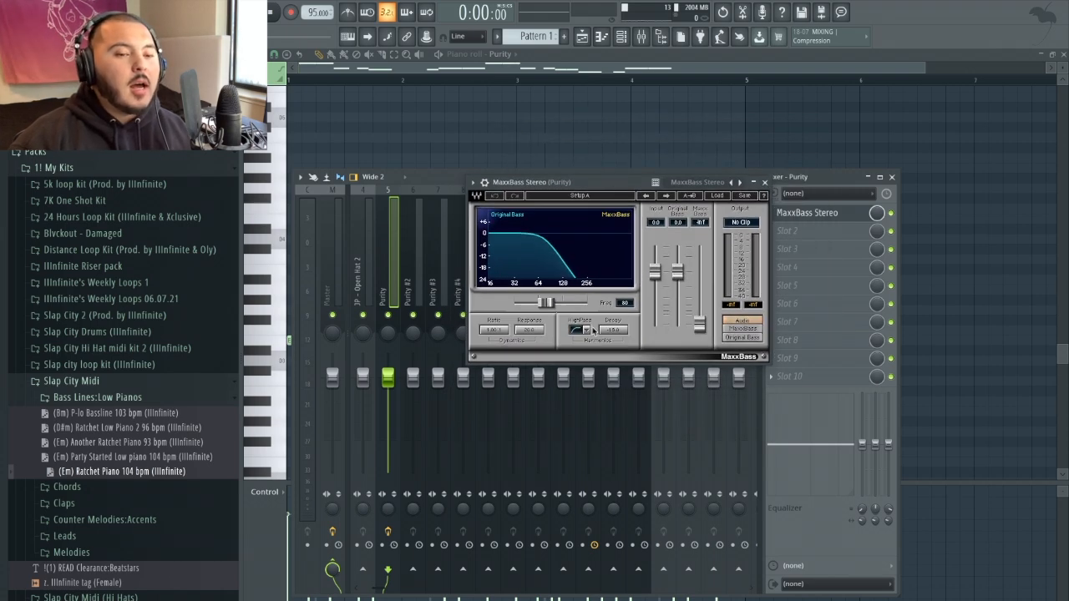
- Step through the MaxxBass presets from Ultralow Extender to Aggressive, playing the pattern to hear the effect
left_click(667, 195)
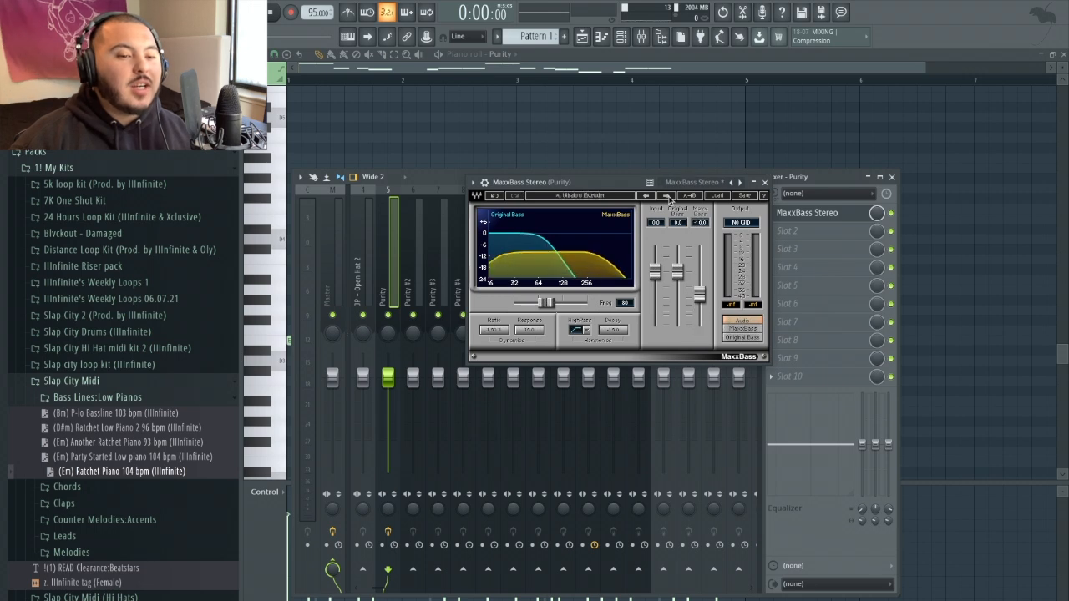
left_click(668, 196)
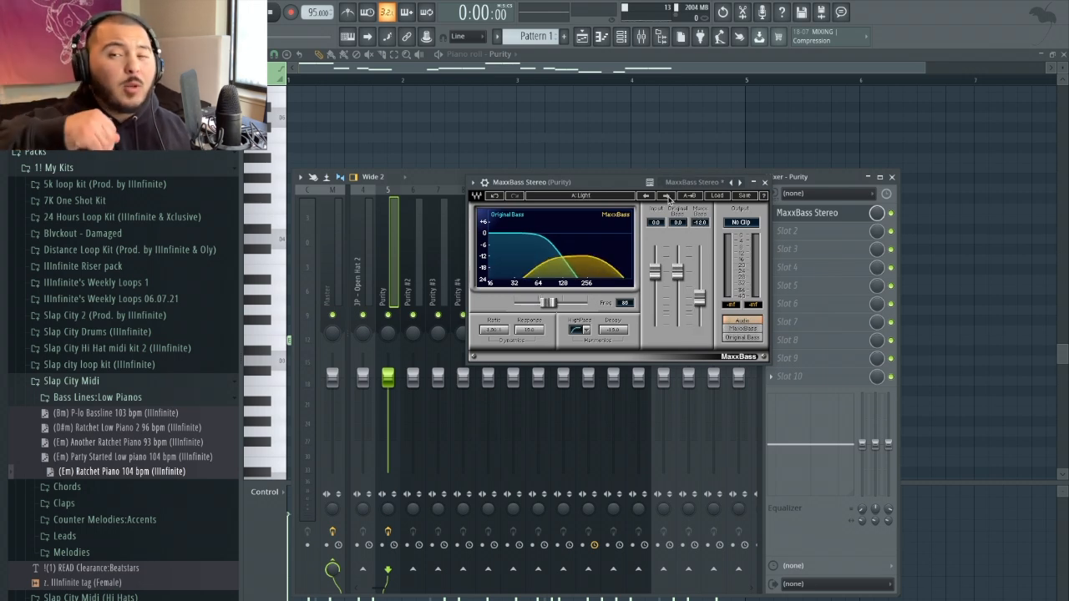
left_click(668, 196)
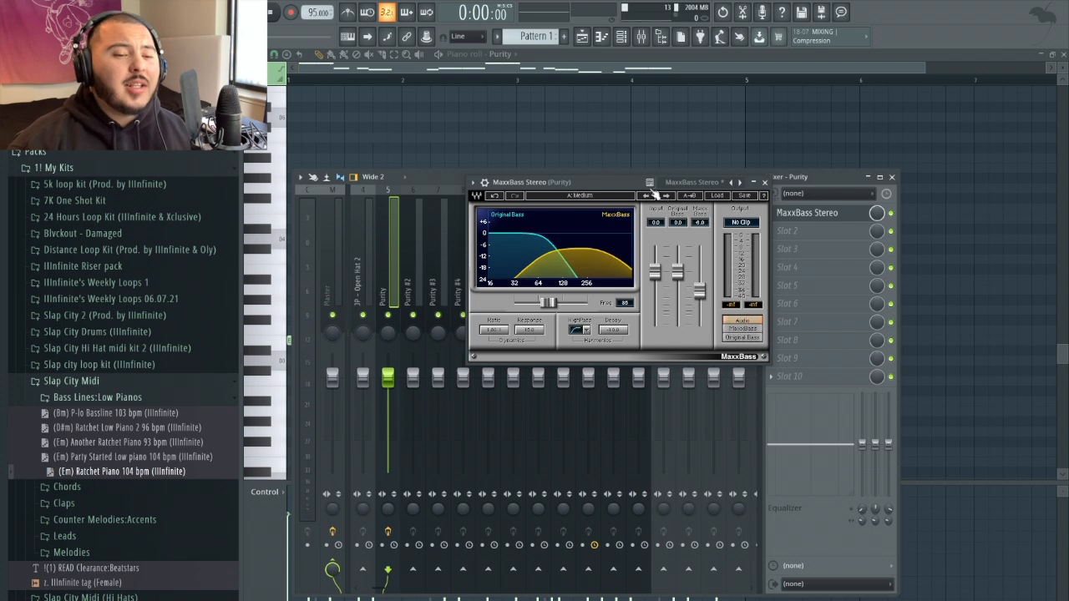
key("space")
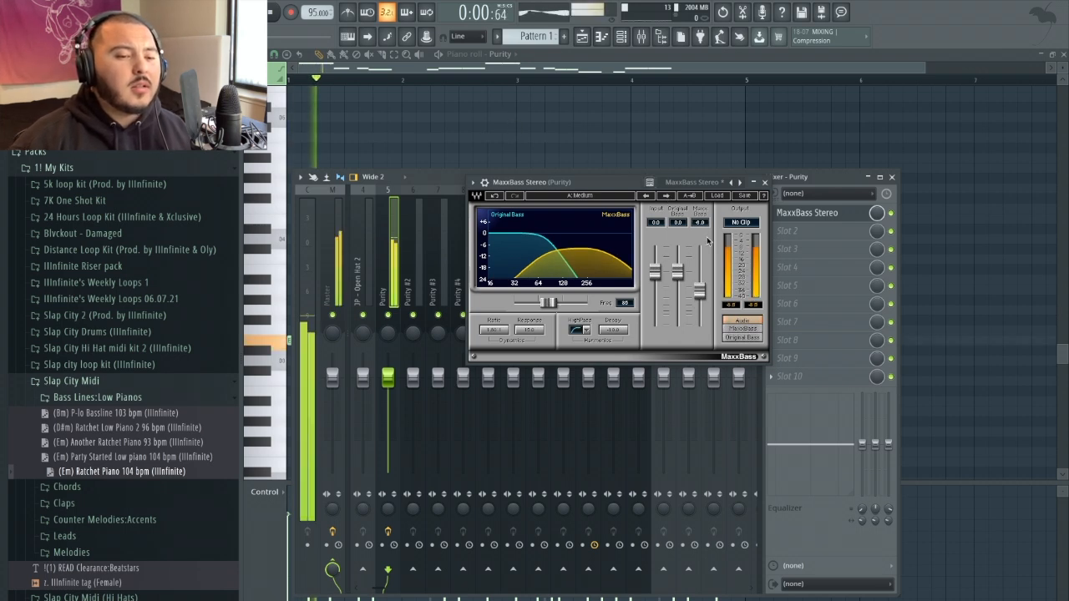
left_click(673, 197)
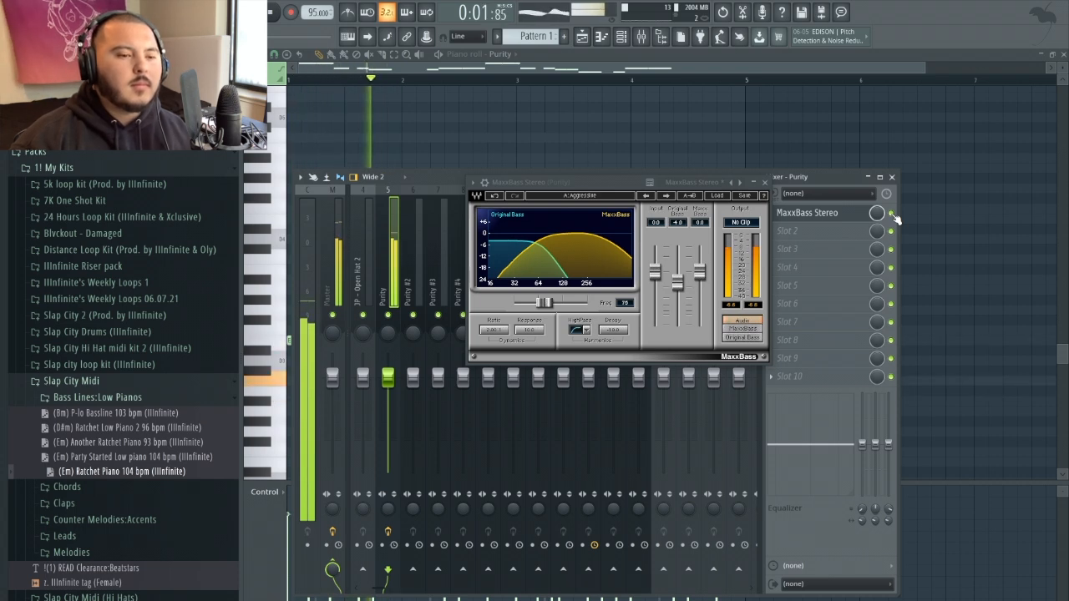
- Add Fruity WaveShaper to Slot 2 of the Purity mixer track, move its window clear of MaxxBass, and play the pattern
key("space")
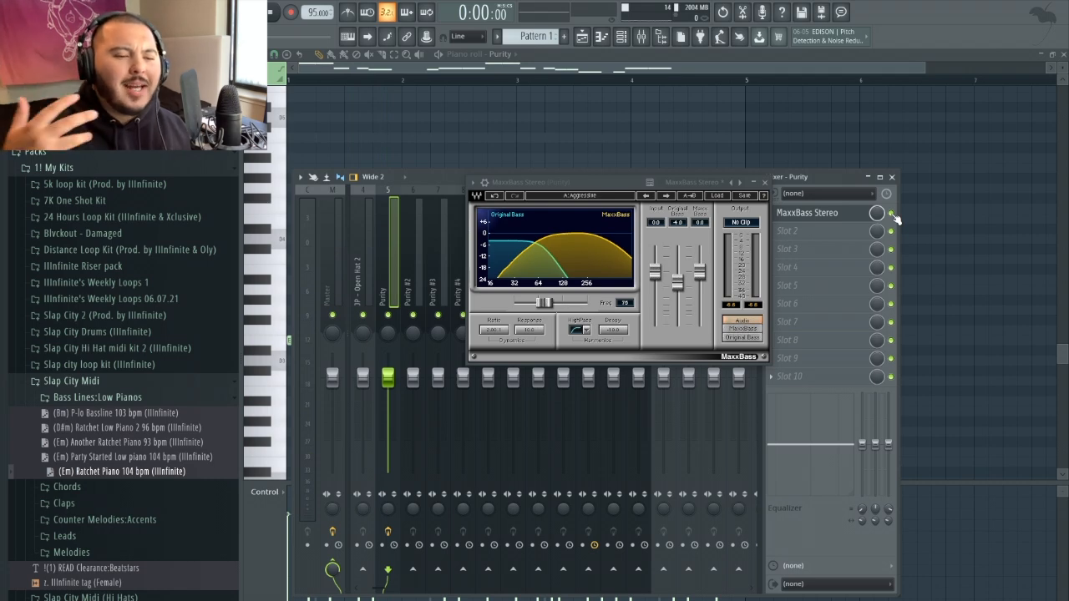
left_click(829, 232)
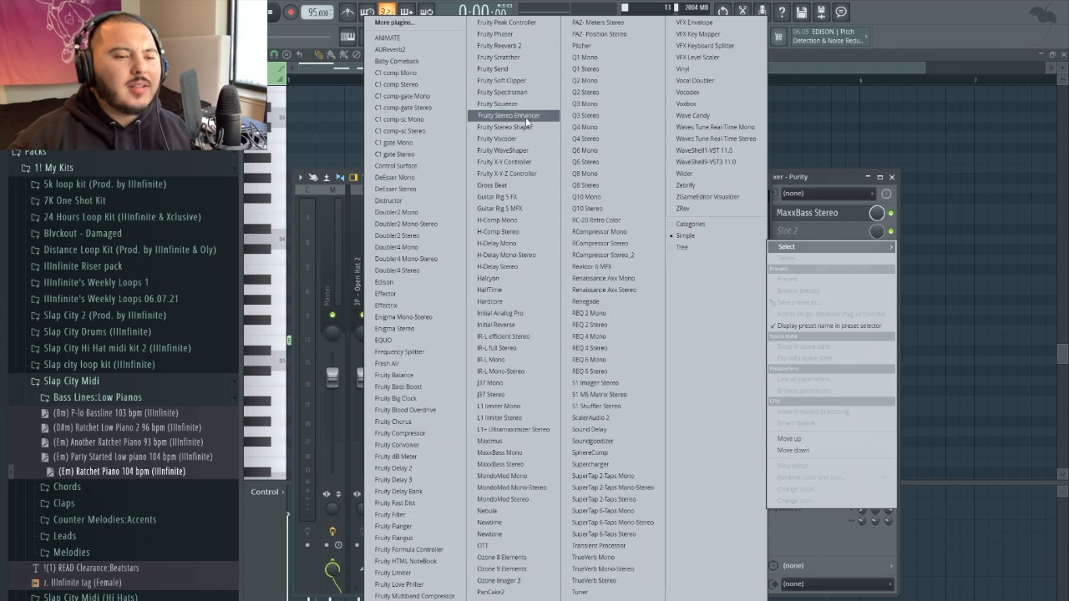
left_click(523, 152)
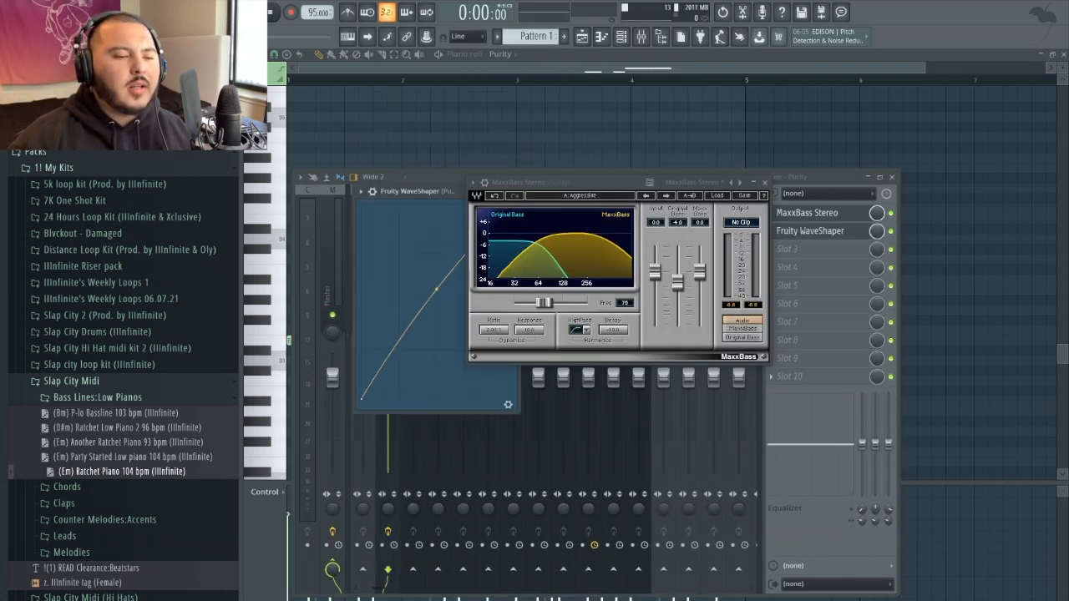
left_click_drag(442, 189, 883, 123)
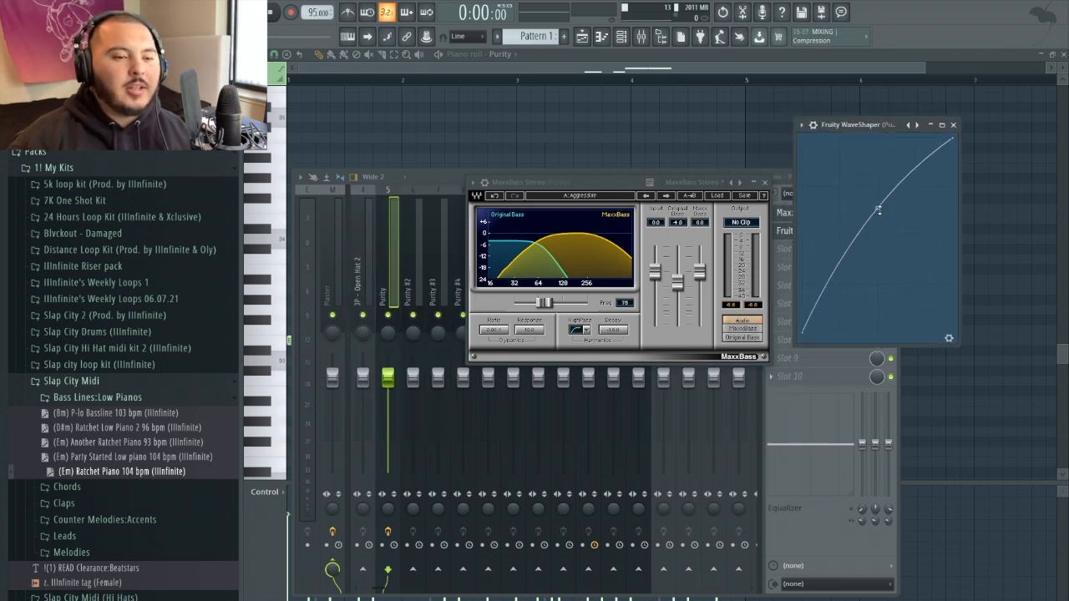
key("space")
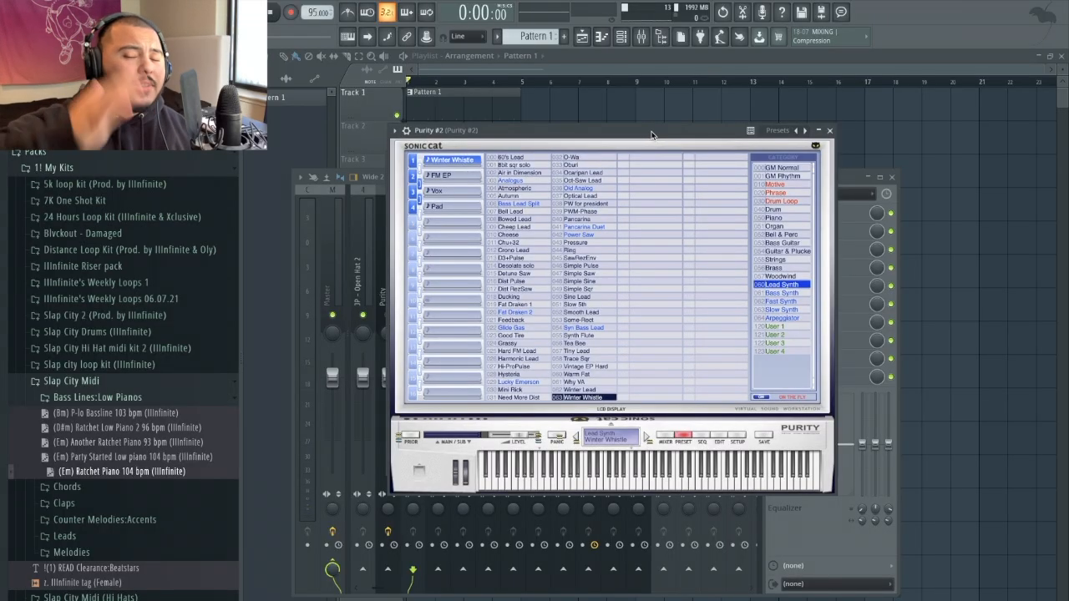
- Compare Simple Sine with Winter Whistle in Purity #2, then load the (A#m) In Love Lead 96 bpm MIDI and play it
left_click(575, 282)
left_click(581, 398)
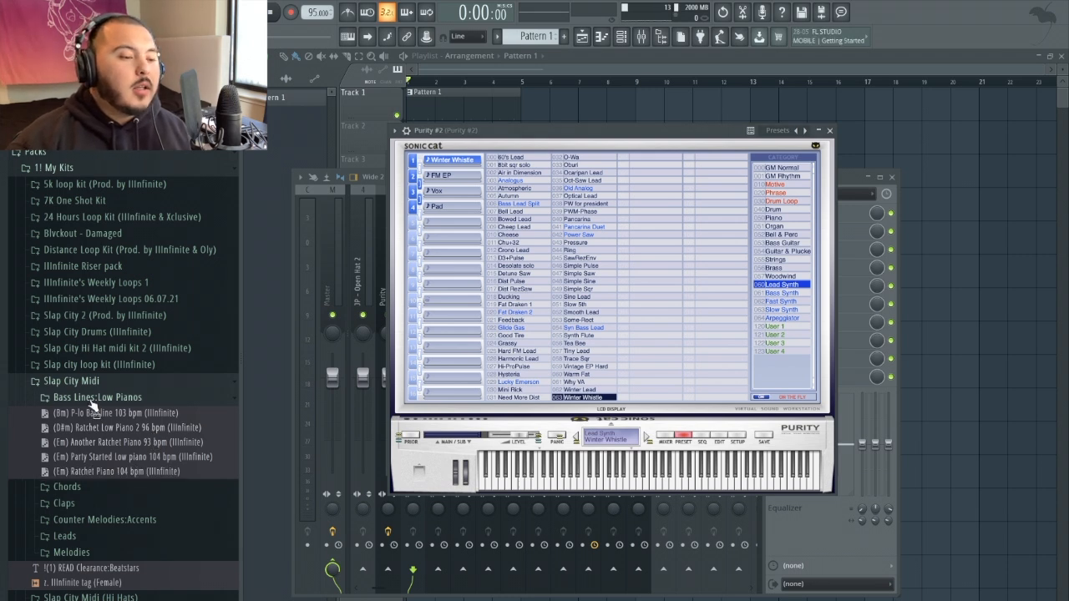
left_click(60, 398)
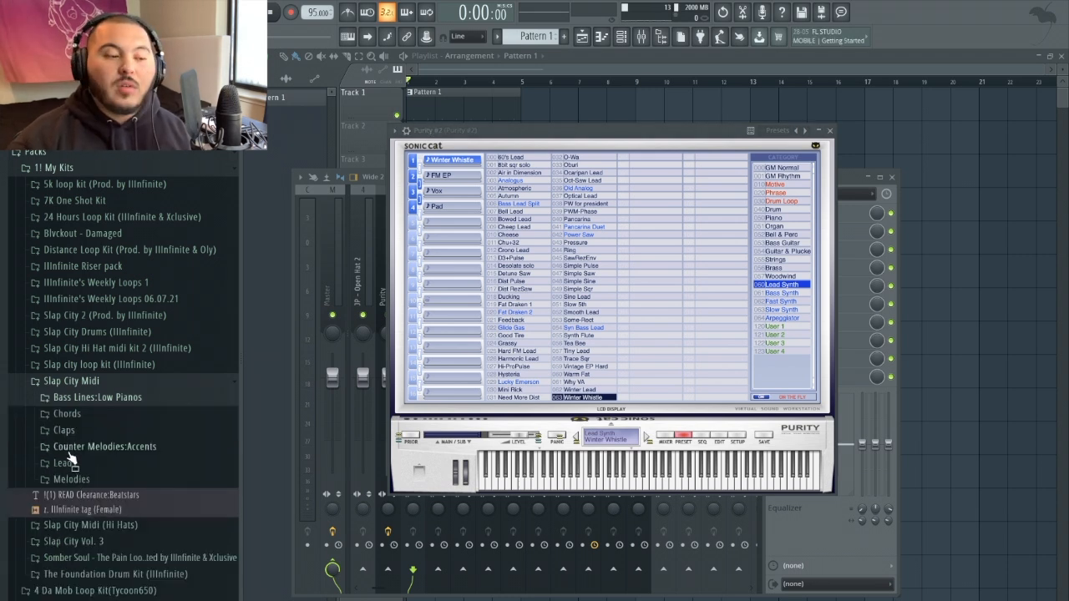
left_click(65, 464)
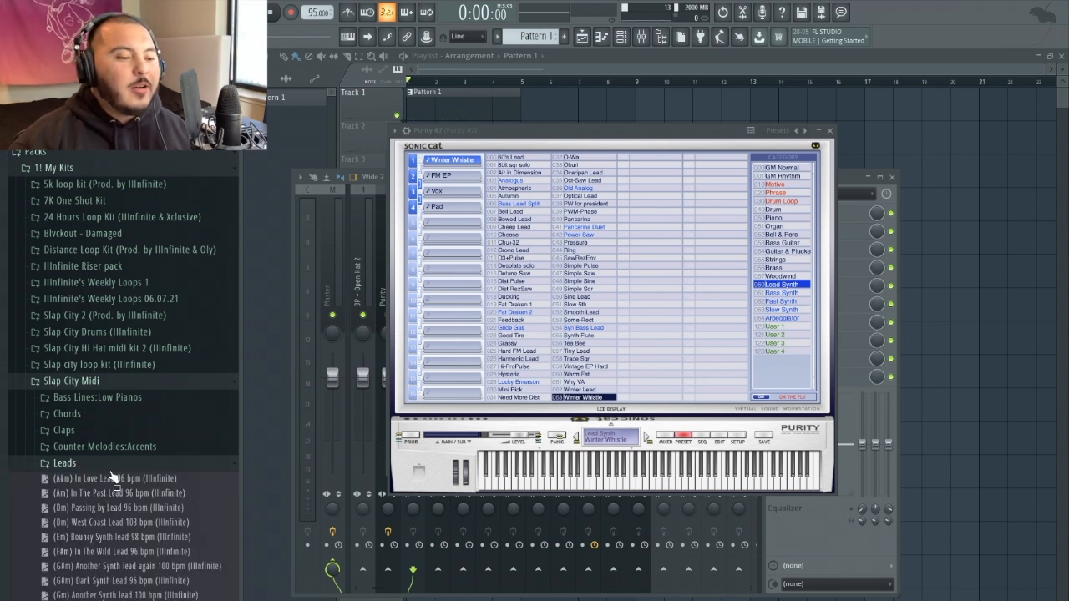
right_click(108, 481)
left_click_drag(109, 481, 752, 97)
left_click(660, 38)
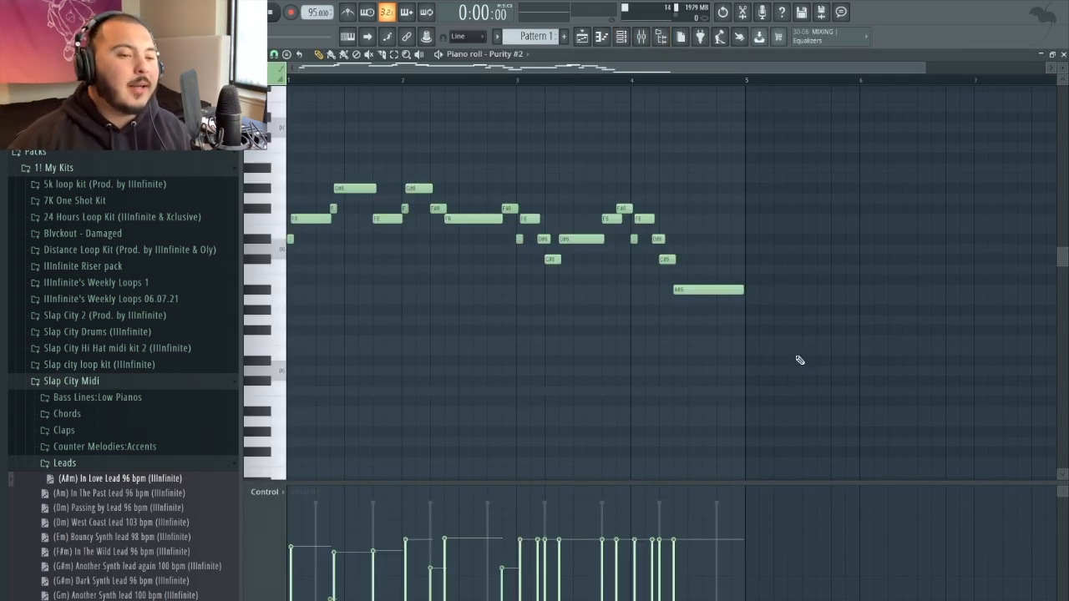
key("space")
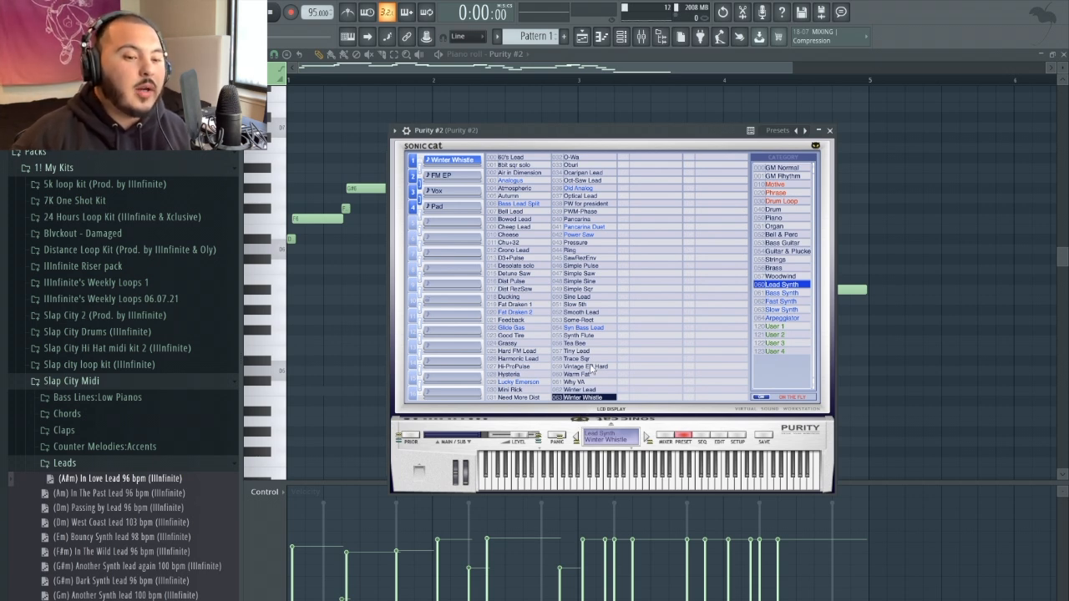
- Switch Purity #2 to the Simple Sine preset and play the start of the lead pattern
left_click(585, 281)
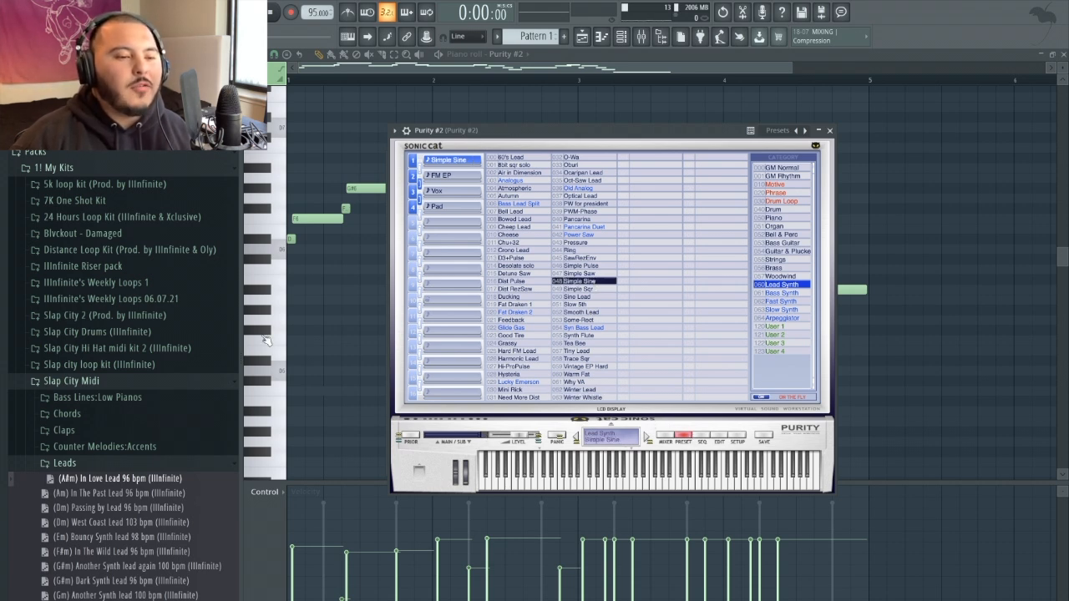
key("space")
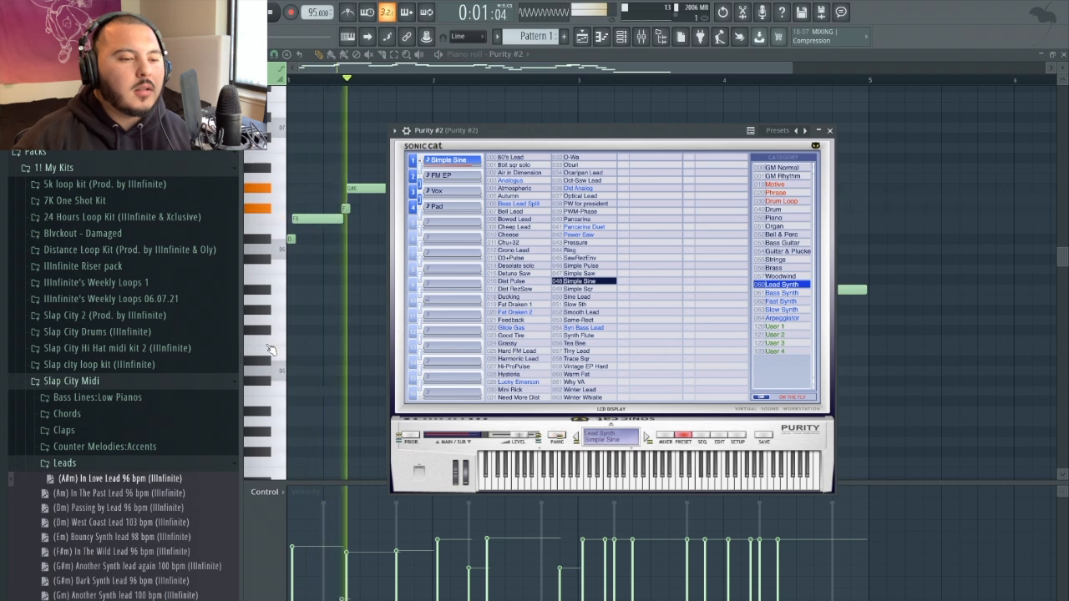
key("space")
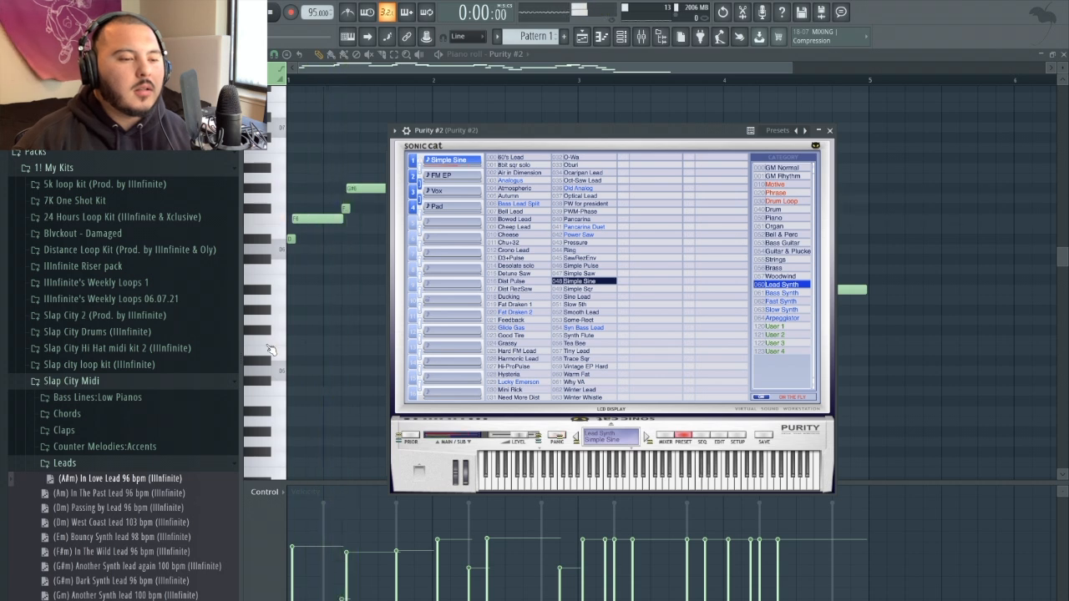
- Show the Simple Sine edit parameters with the amp envelope attack and play the lead pattern briefly
left_click(723, 436)
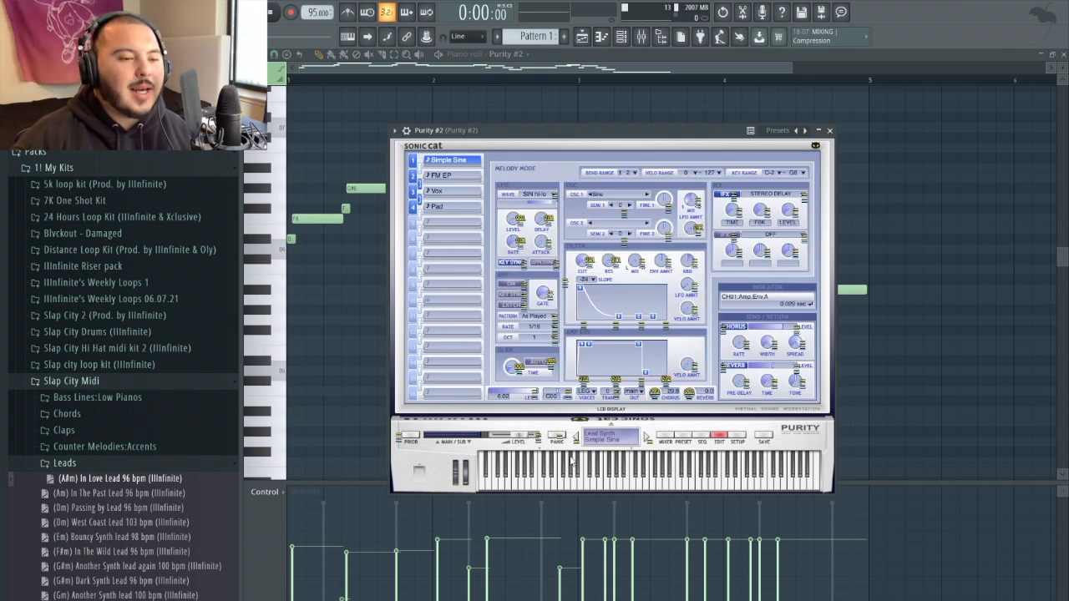
key("space")
key("space")
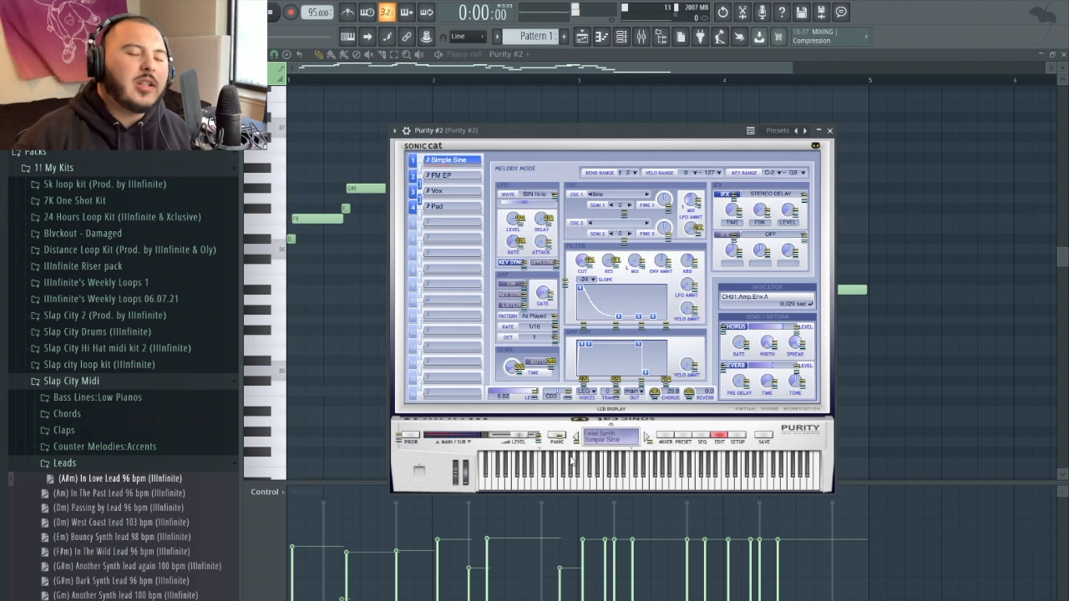
- Return Purity #2 to its preset list and play the In Love Lead notes with only the piano roll in view
left_click(687, 436)
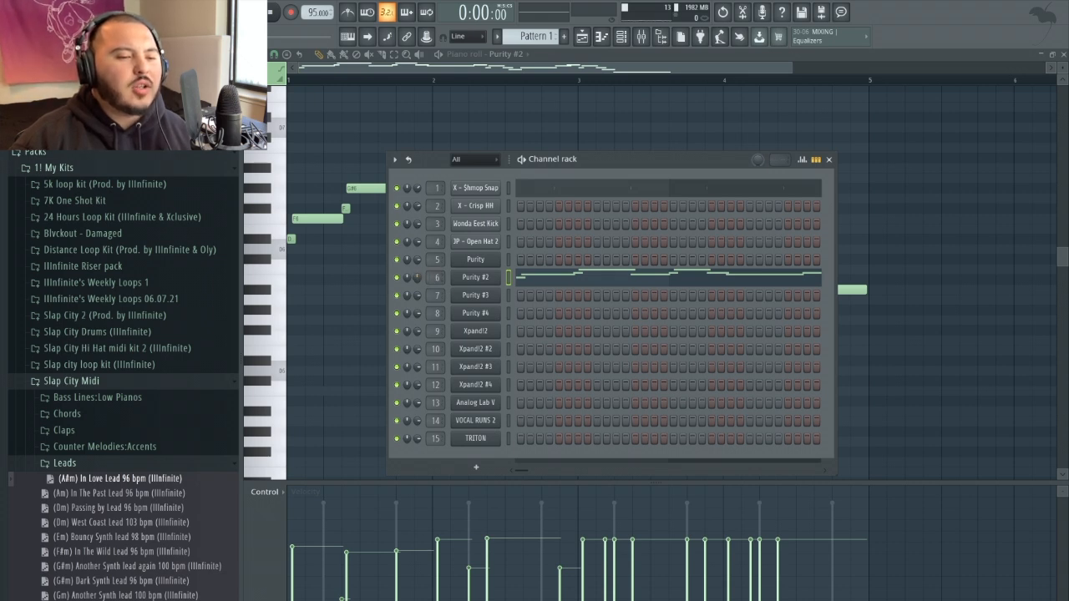
right_click(340, 318)
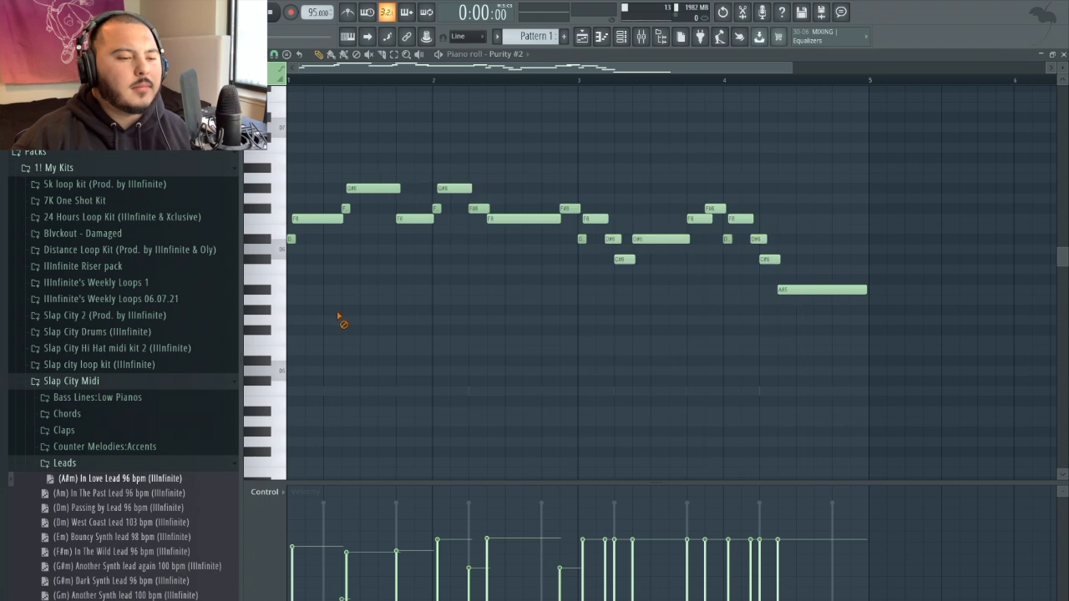
key("space")
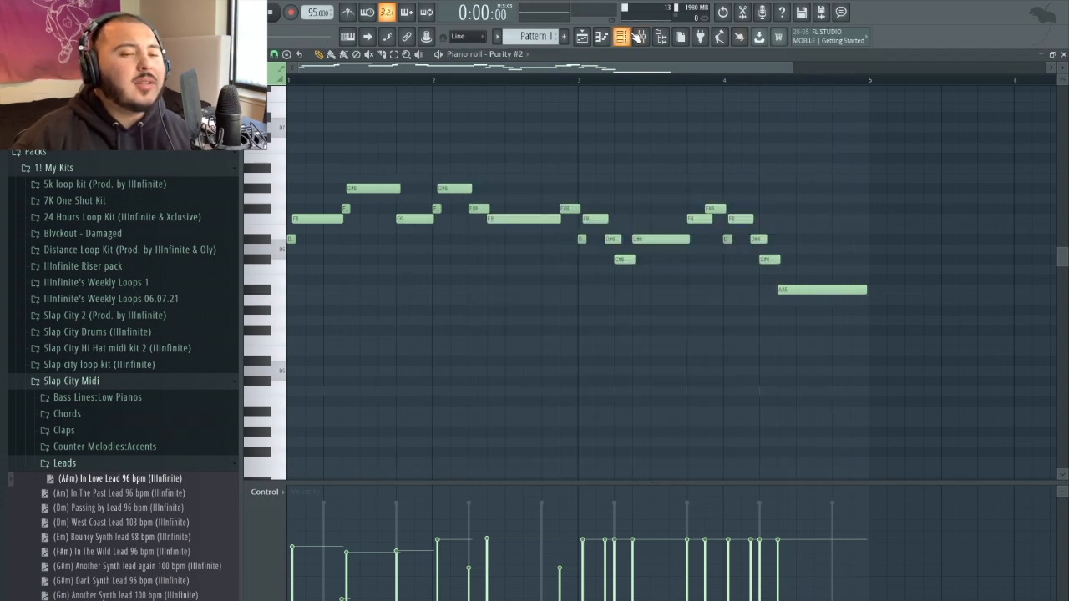
- Clear the lead notes from Purity #2, show the Slow Synth preset TAPE CHOIR in Purity #3, and close the plugin window
left_click(638, 37)
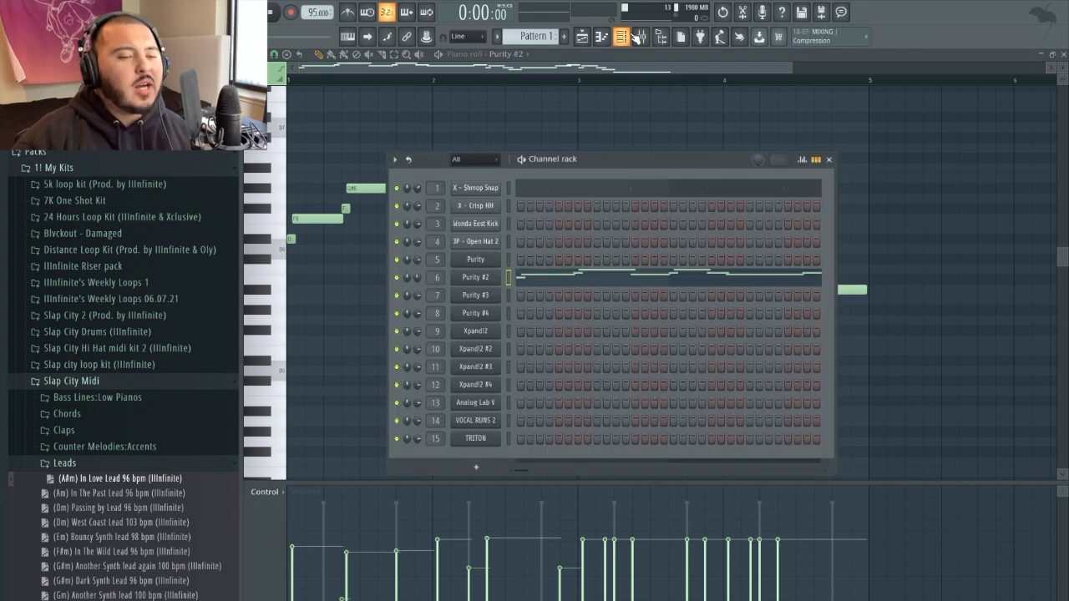
left_click(476, 277)
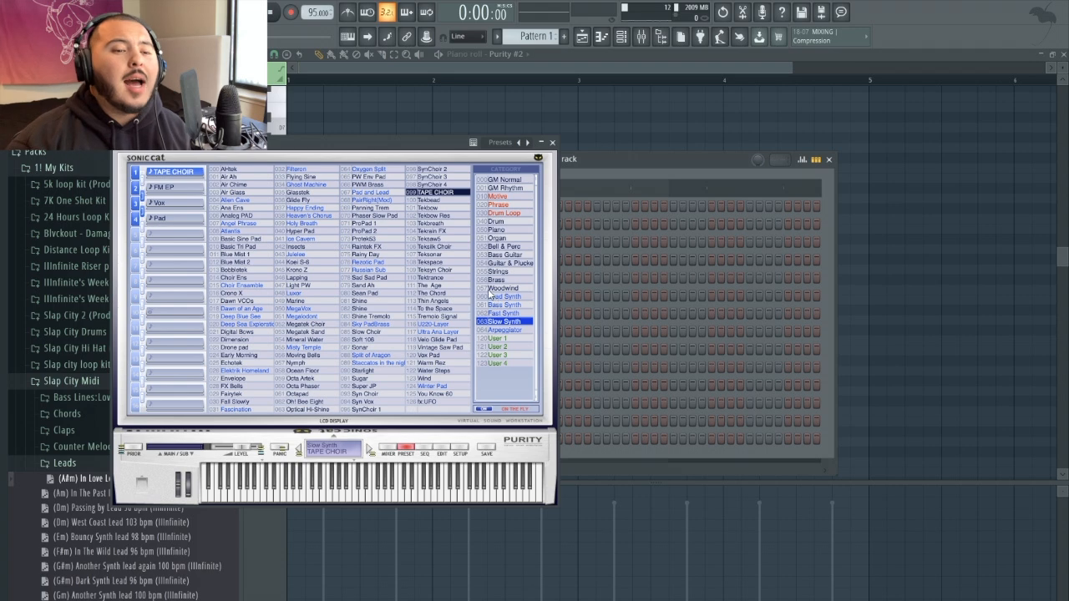
left_click(553, 143)
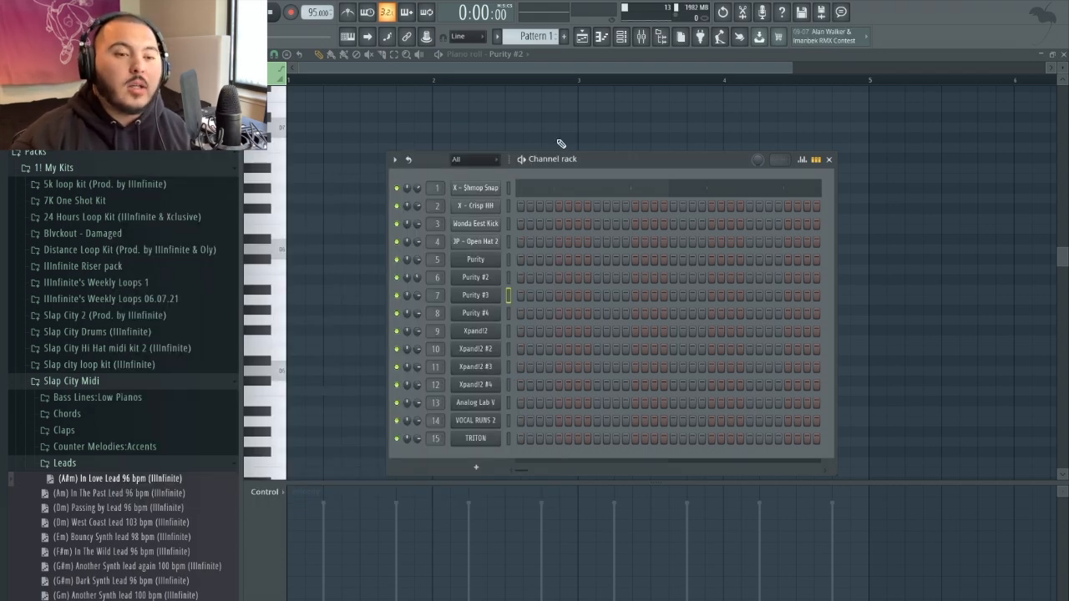
- Load the (Gm) Shoreline Rhodes 96 bpm MIDI from the Slap City Midi Melodies folder onto the Purity #3 channel
left_click(212, 466)
scroll(50, 443, "down", 2)
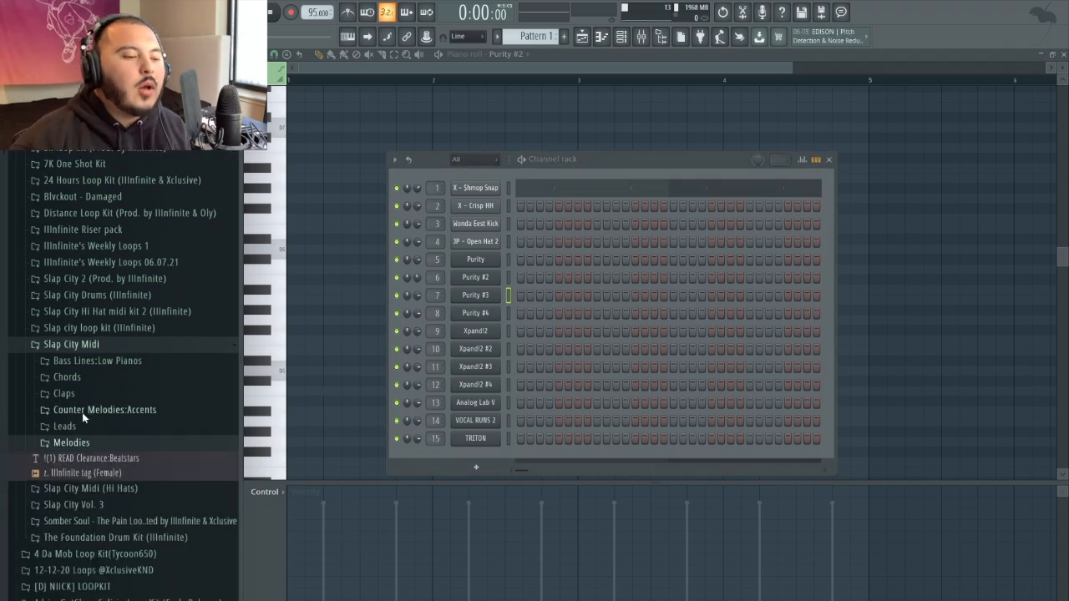
left_click(83, 444)
scroll(101, 481, "down", 10)
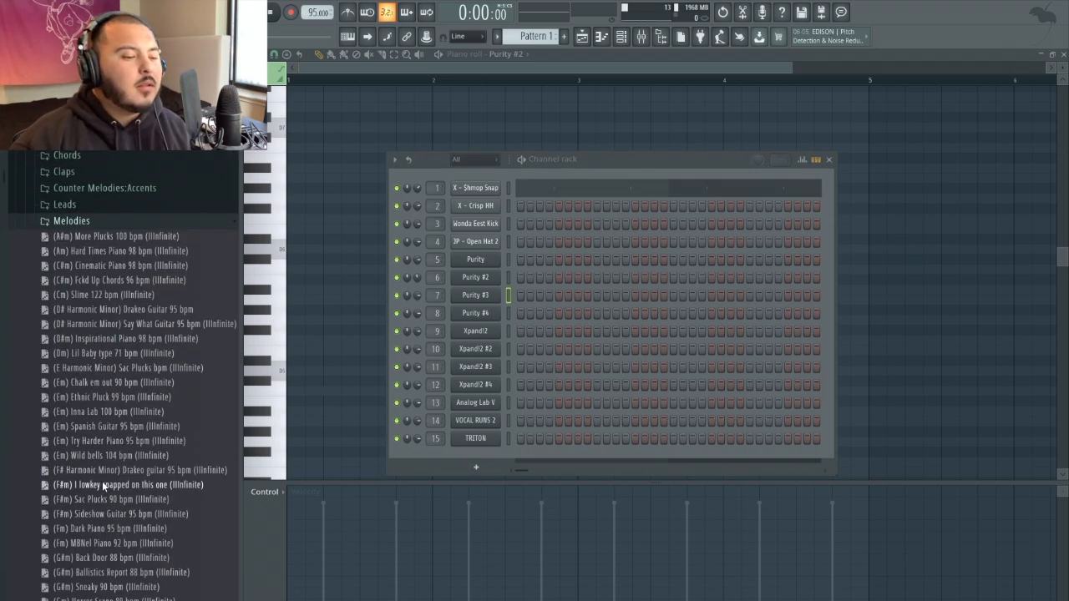
left_click_drag(111, 445, 481, 292)
- Open the Purity #3 piano roll with the whole Shoreline Rhodes pattern in view and play it
left_click(543, 295)
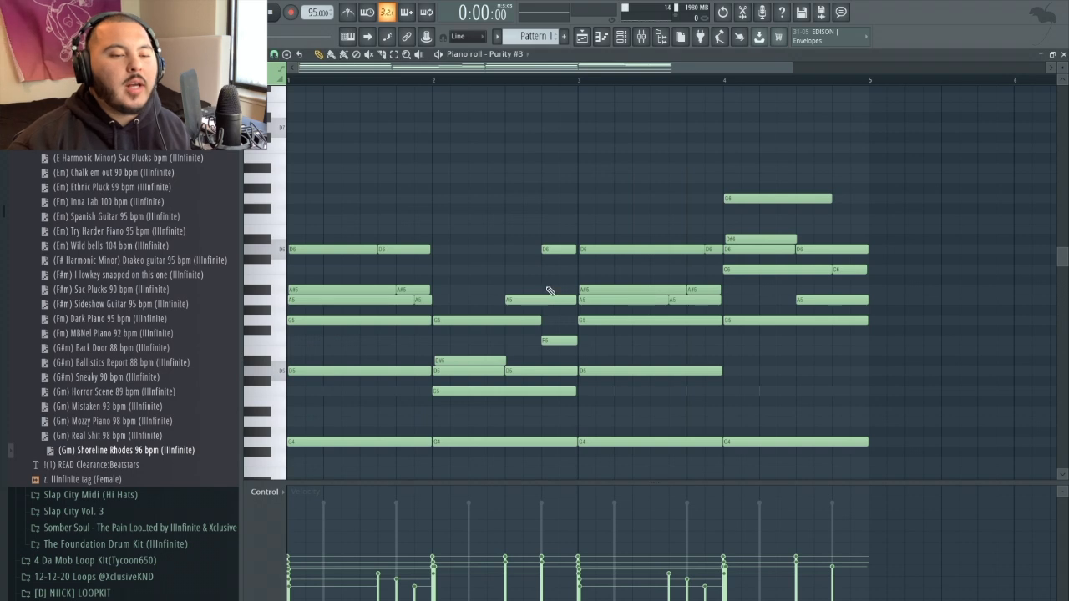
scroll(526, 305, "down", 2, "ctrl")
scroll(506, 324, "down", 5)
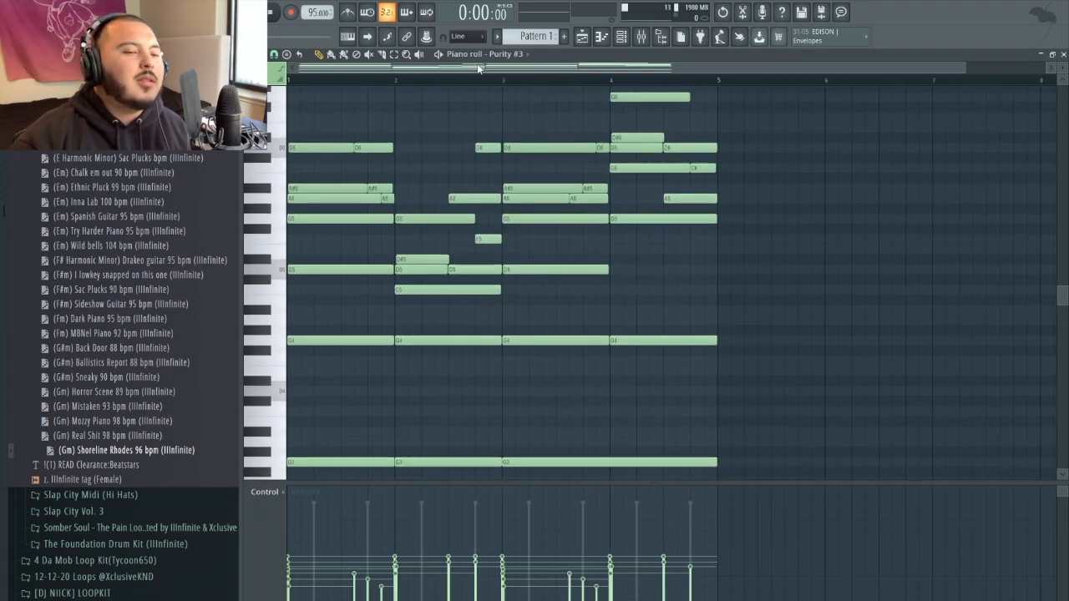
scroll(479, 70, "down", 1, "ctrl")
key("space")
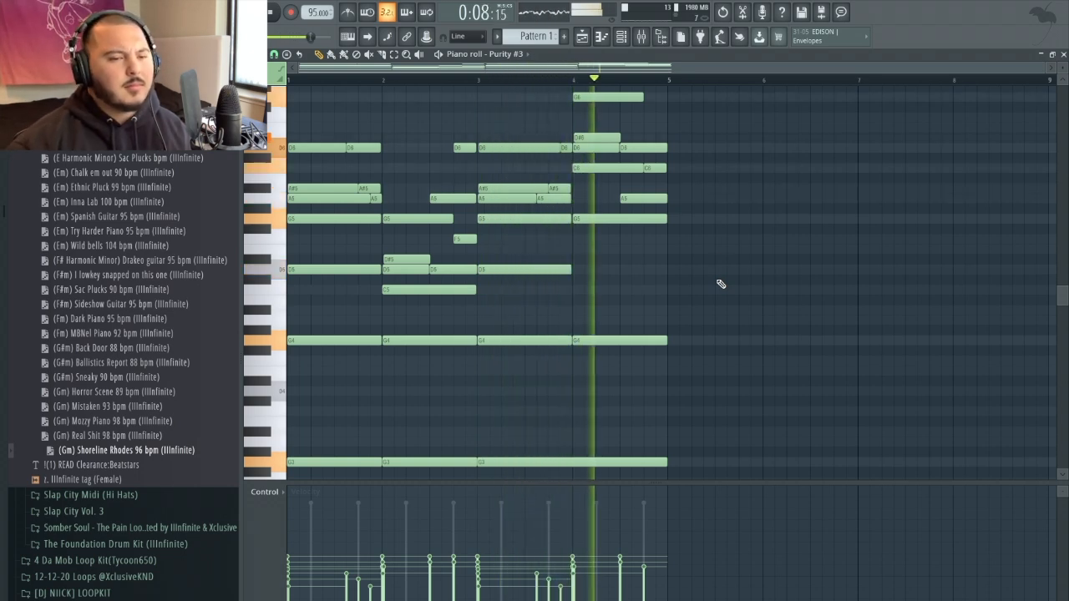
key("space")
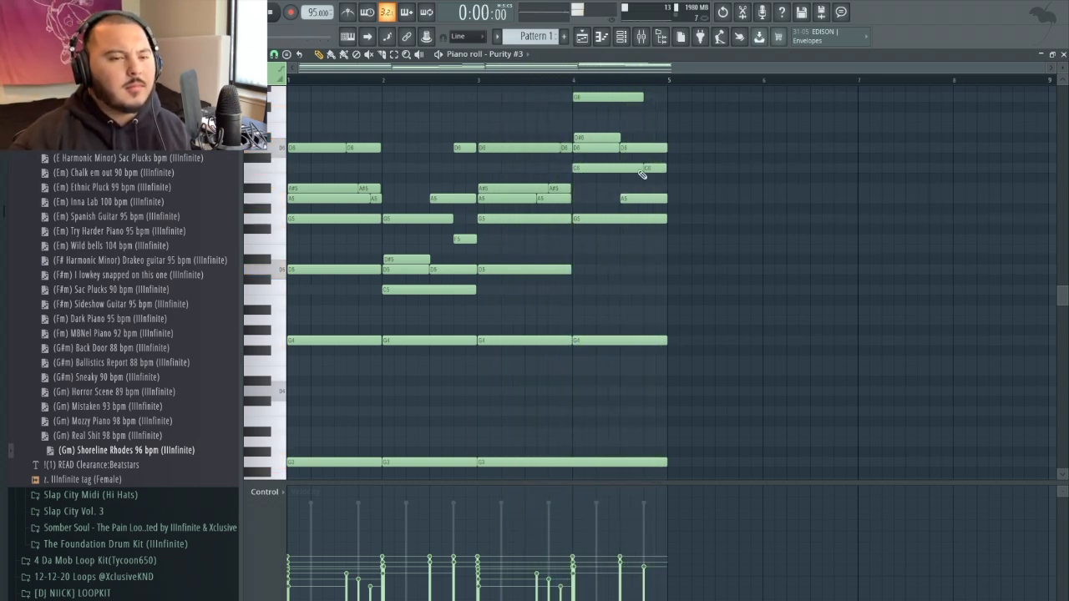
- Clear the Purity #3 notes, show the Lead Synth preset Cheap Lead in Purity #4, and close the plugin window
left_click(627, 39)
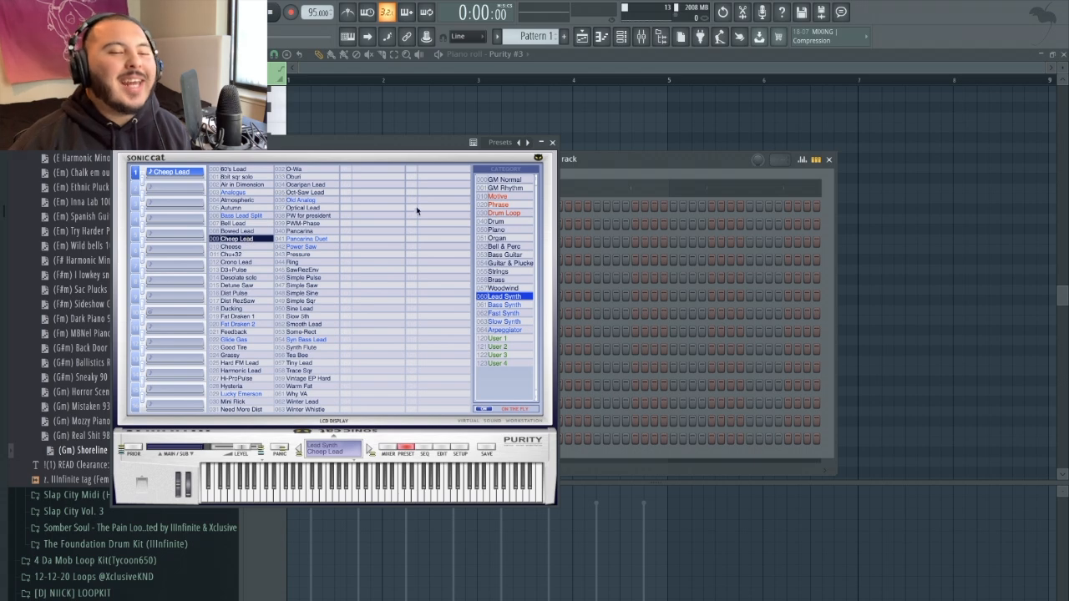
left_click(553, 143)
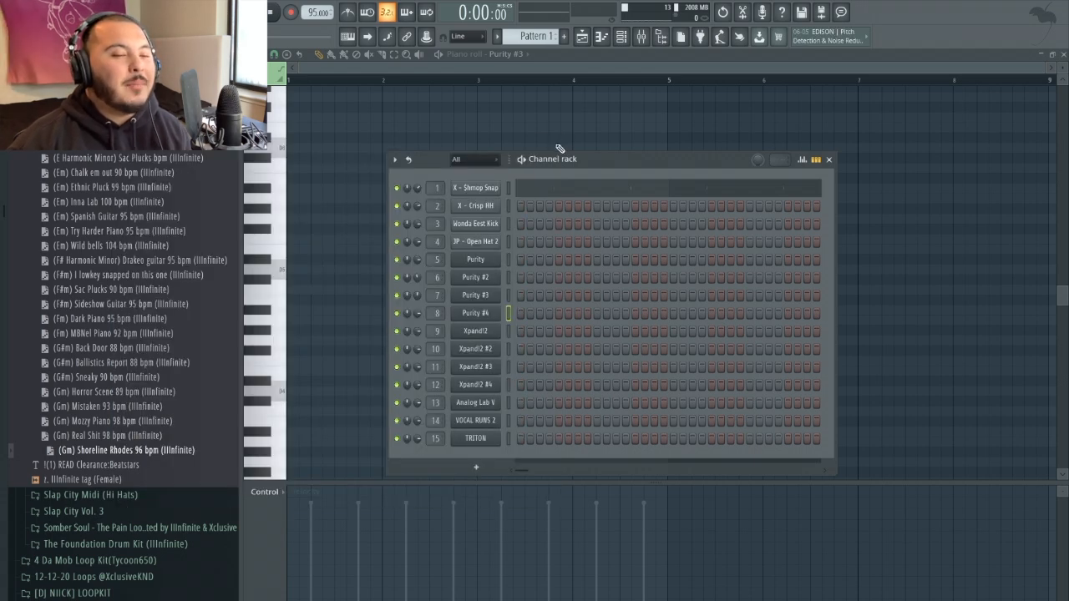
- Load the (Em) Bouncy Synth lead 98 bpm MIDI from the Slap City Midi Leads folder onto the Purity #4 channel
scroll(141, 295, "up", 7)
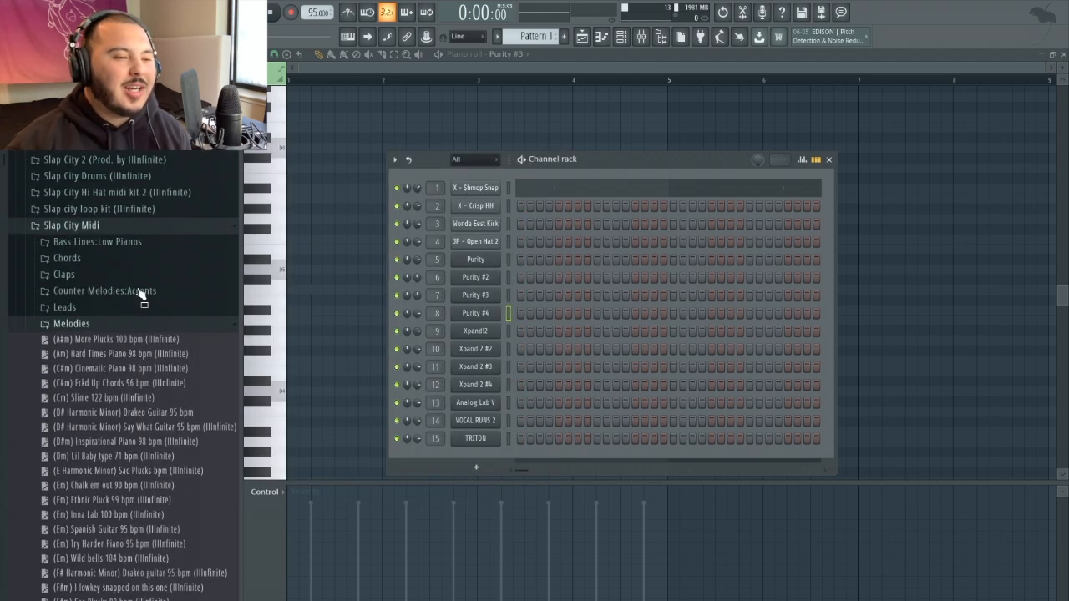
left_click(76, 480)
left_click(66, 466)
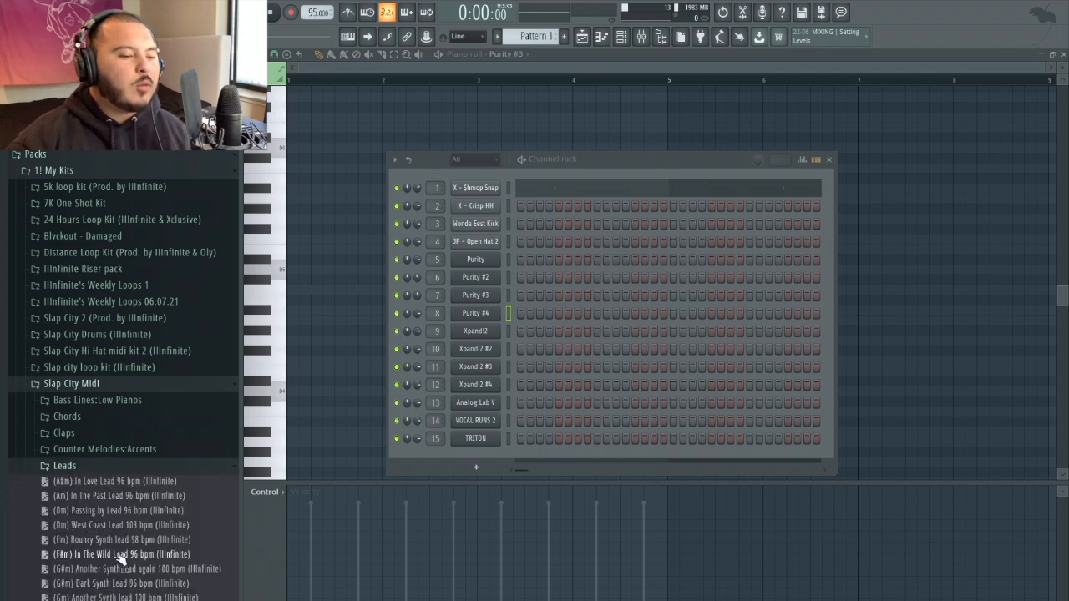
left_click_drag(122, 549, 486, 320)
left_click_drag(489, 311, 491, 314)
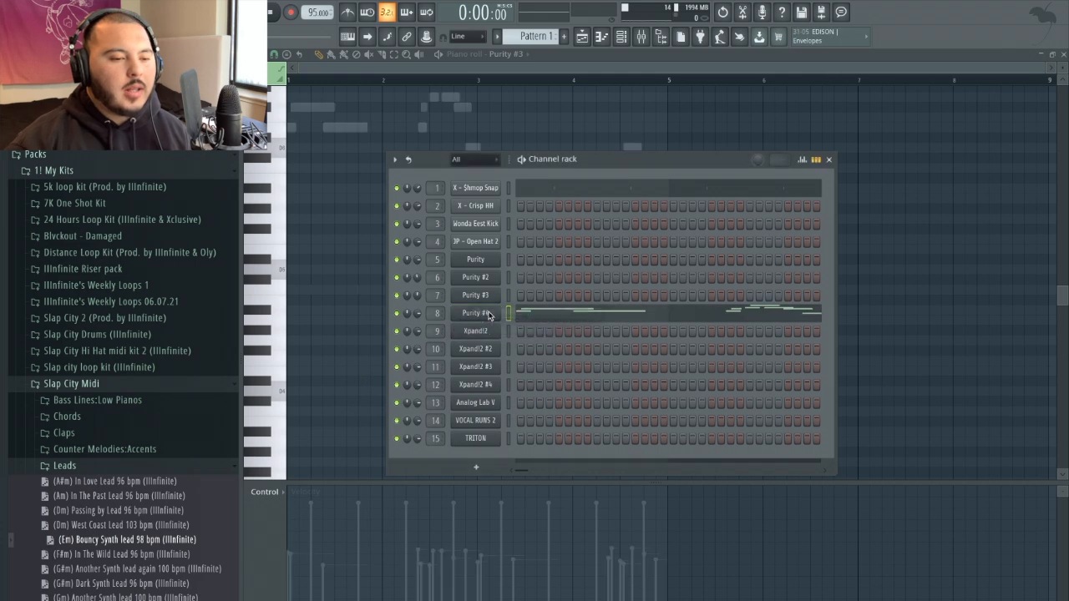
- Open the Purity #4 piano roll and play the Bouncy Synth lead pattern with the Cheap Lead sound
key("F6")
scroll(483, 371, "up", 4)
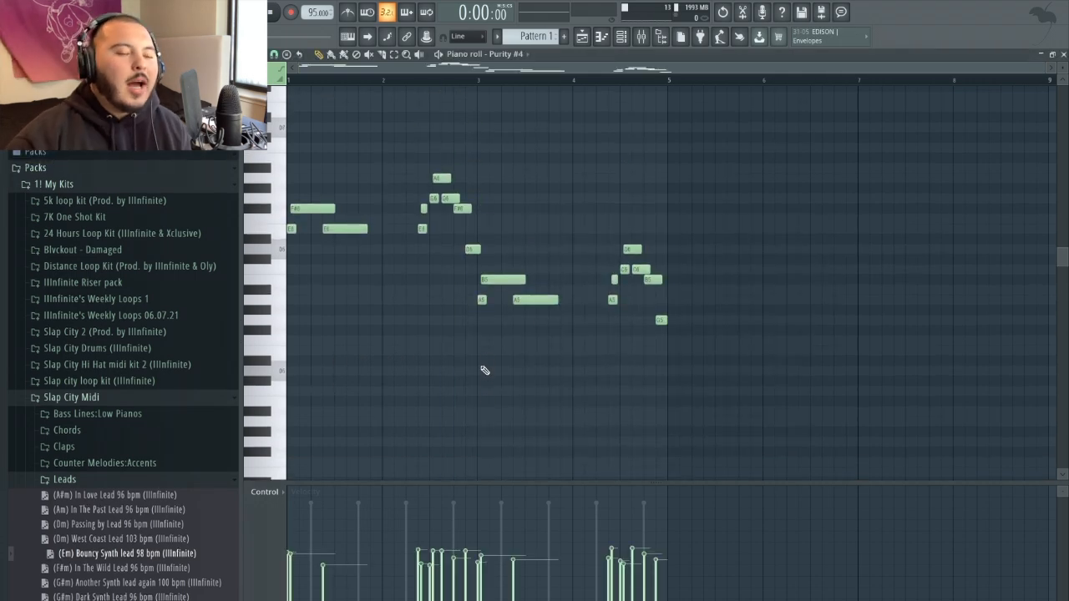
key("space")
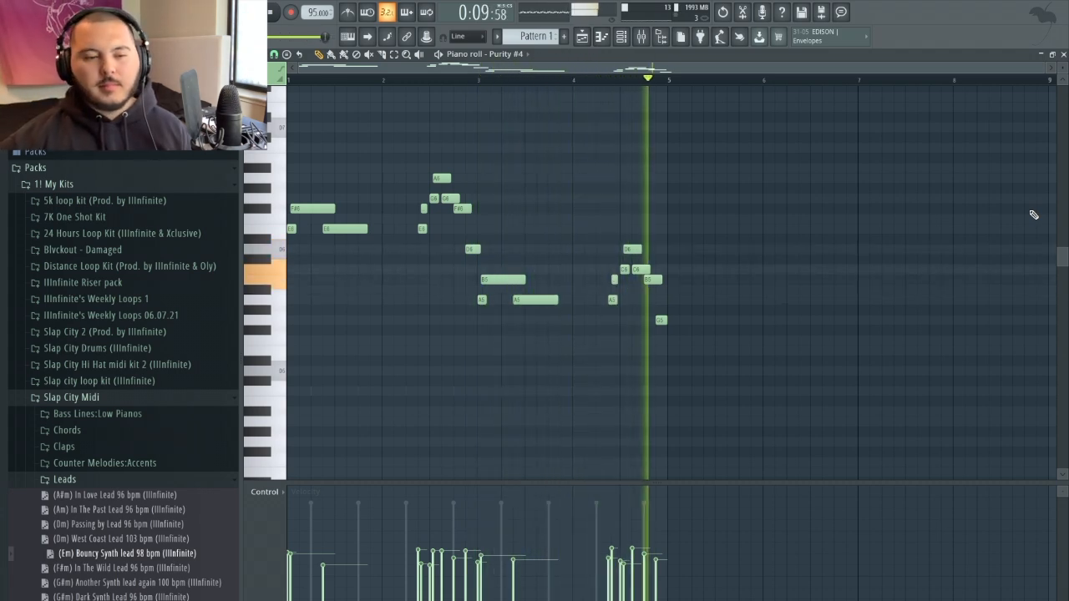
key("space")
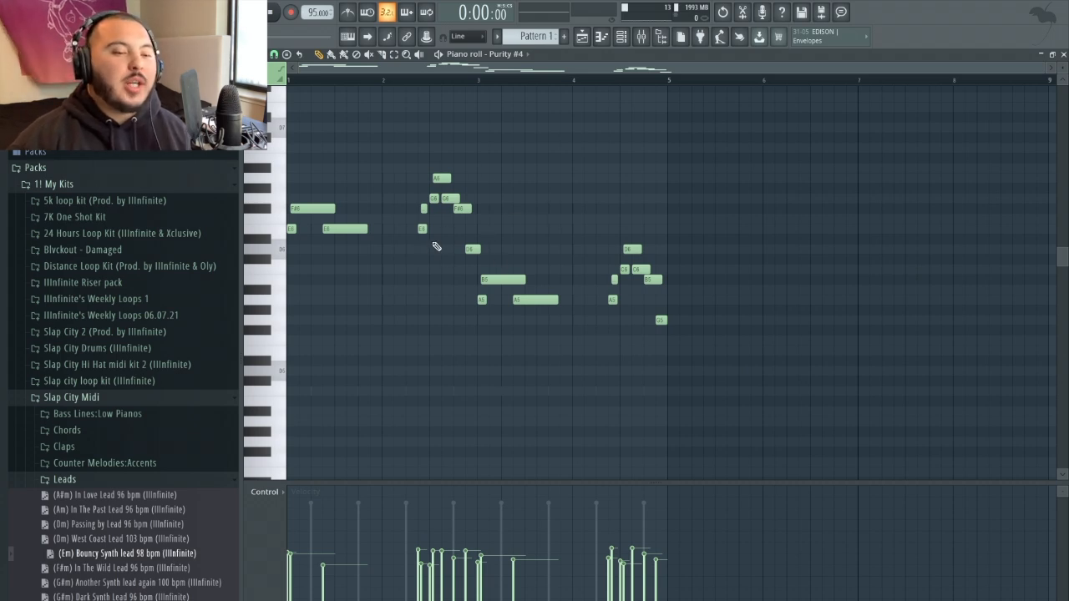
- Highlight the long F#6 and E6 notes in bar 1 of the Purity #4 lead, play the opening, and clear the selection
scroll(363, 218, "up", 3)
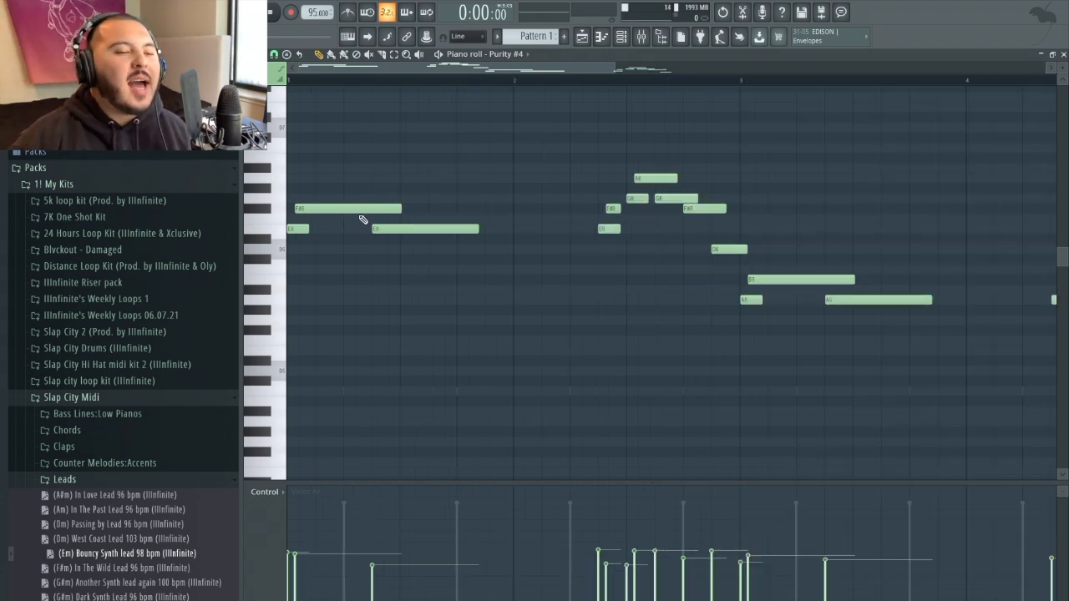
left_click_drag(389, 183, 375, 314)
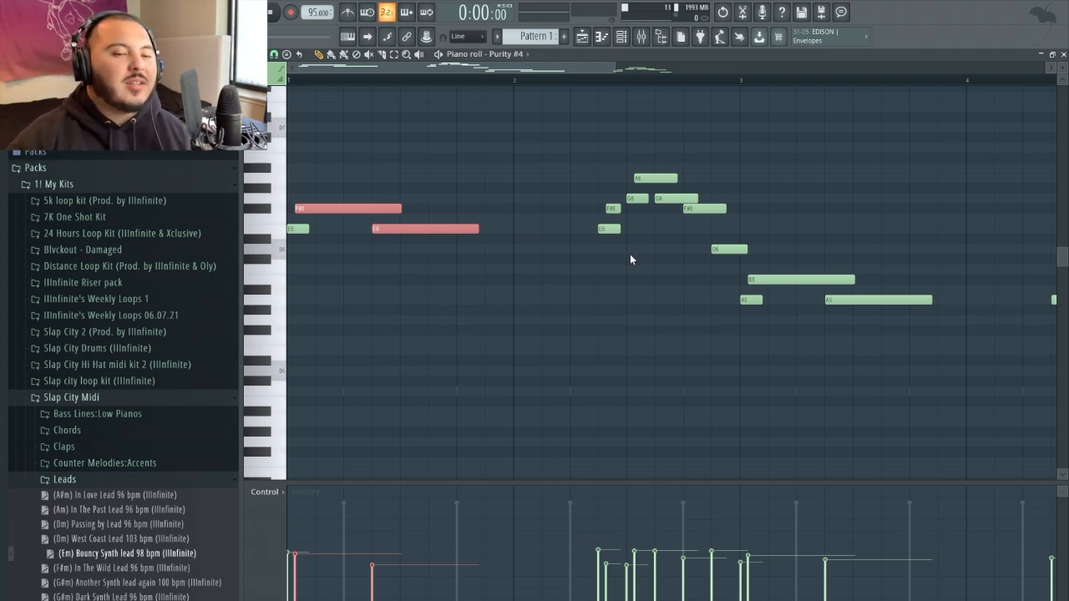
scroll(631, 253, "up", 3)
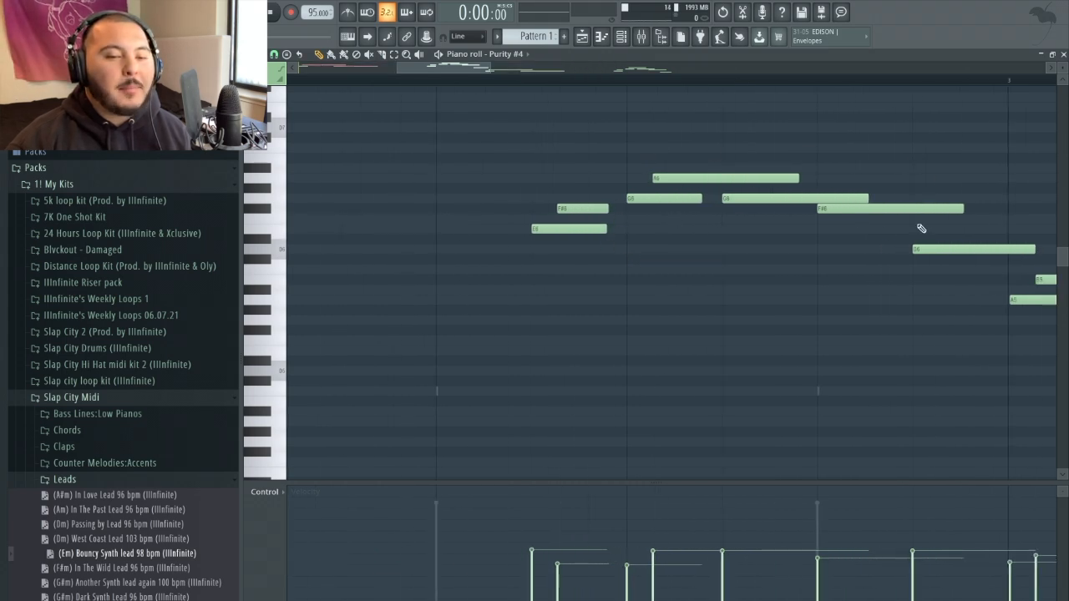
scroll(850, 352, "down", 4)
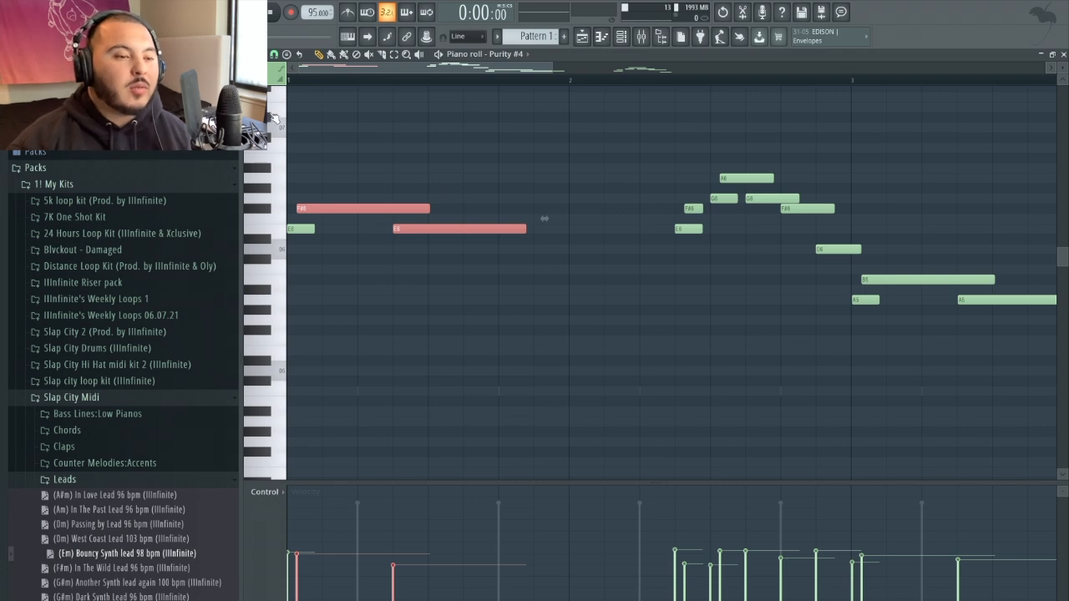
key("space")
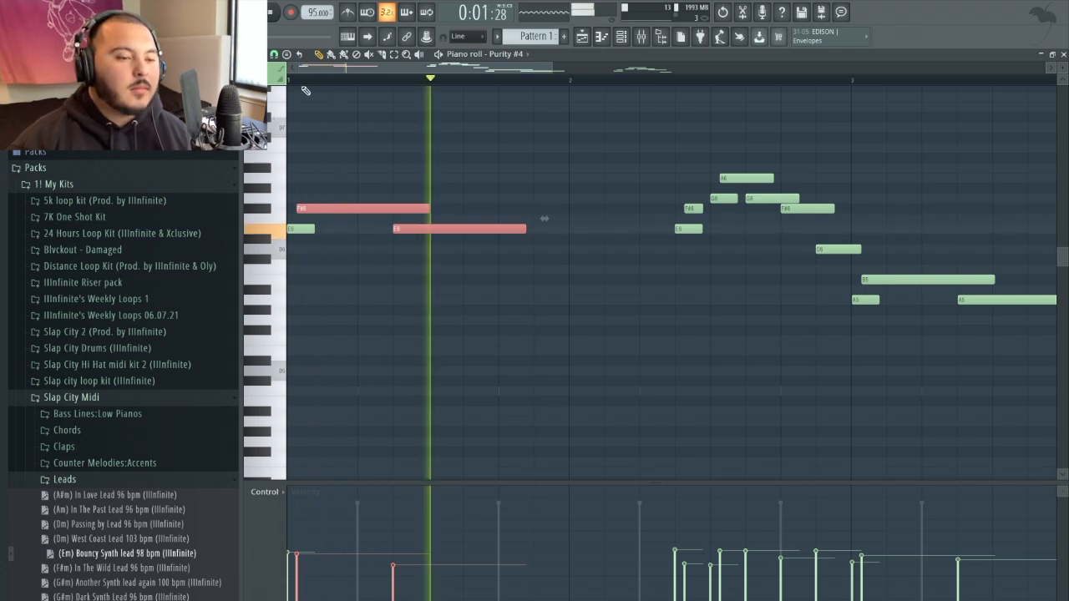
key("space")
left_click_drag(360, 164, 464, 294)
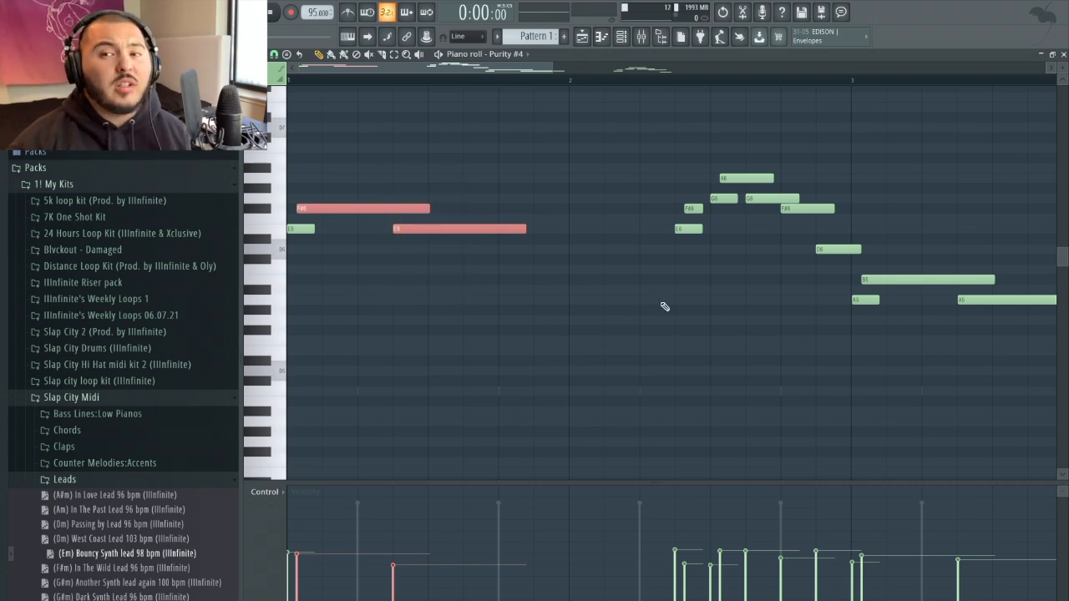
left_click(444, 301, "ctrl")
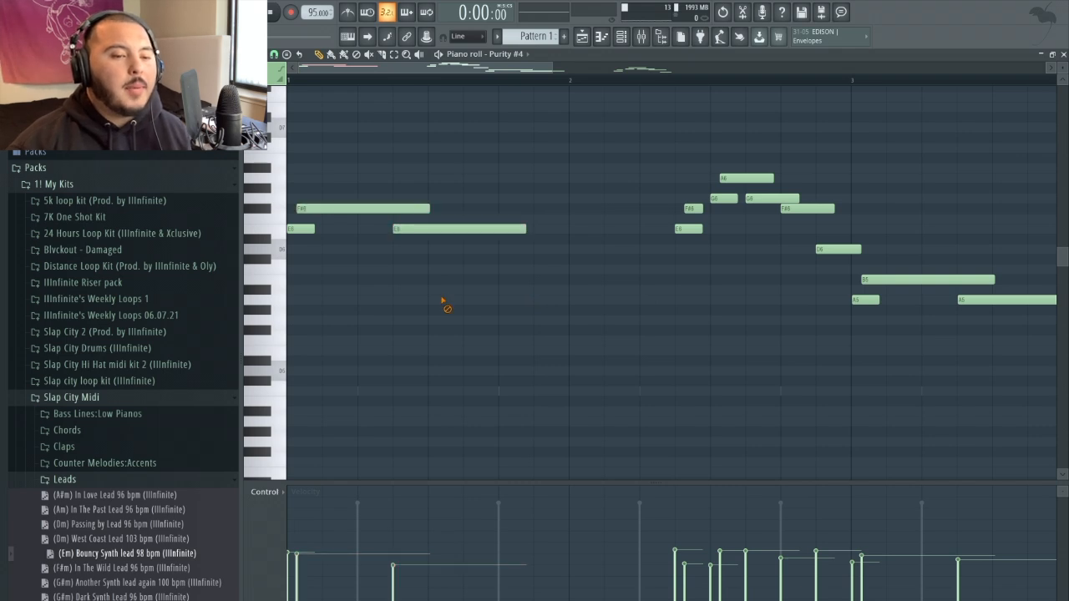
- Delete the short E6 note in bar 2, extend the long E6 into the following F#6, lengthen that F#6, and play the lead
scroll(444, 300, "down", 1)
right_click(619, 229)
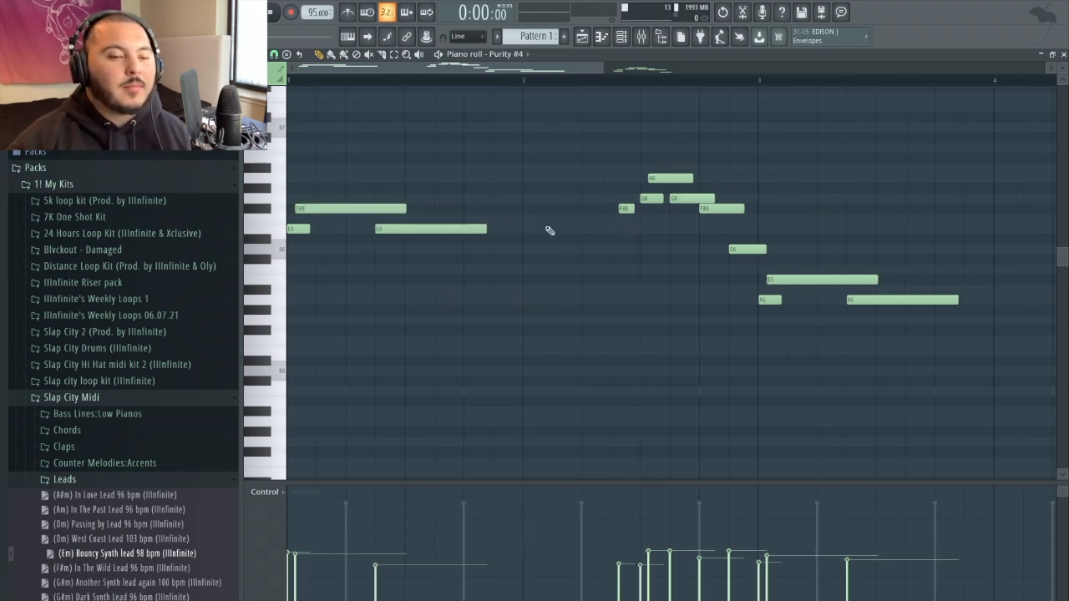
left_click_drag(487, 229, 669, 214)
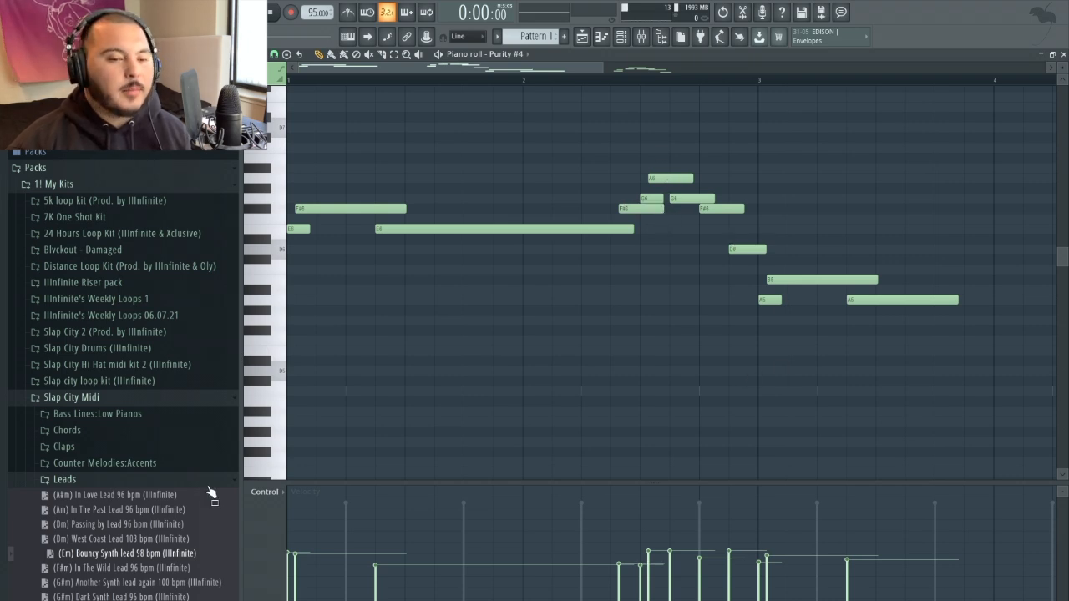
key("space")
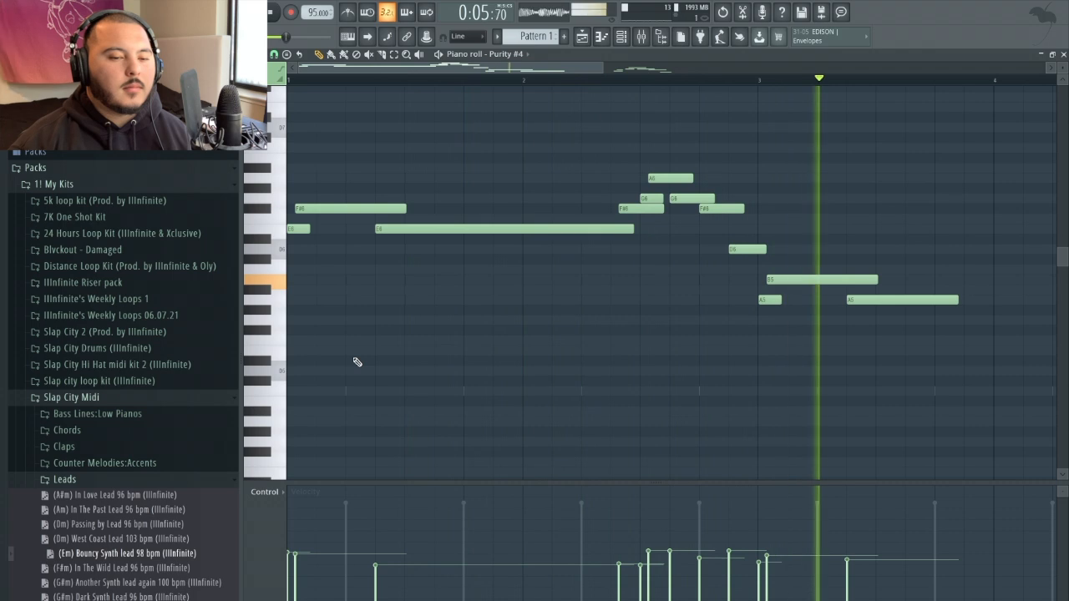
key("space")
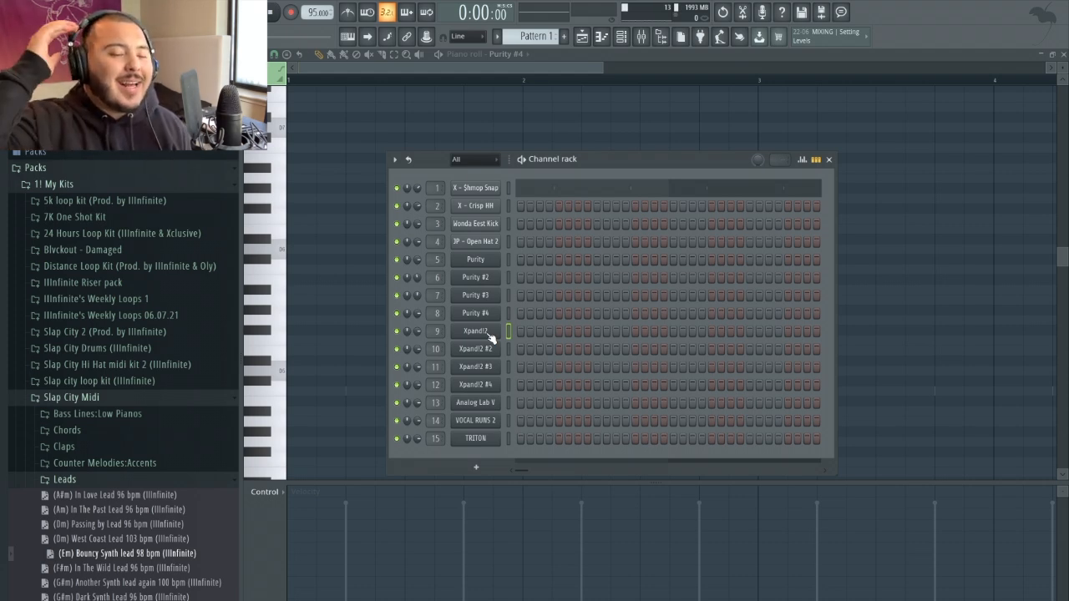
- Show the 23 Theremin preset in Xpand!2 and the +11 Storytell preset in Xpand!2 #2, and close the plugin window
left_click(476, 331)
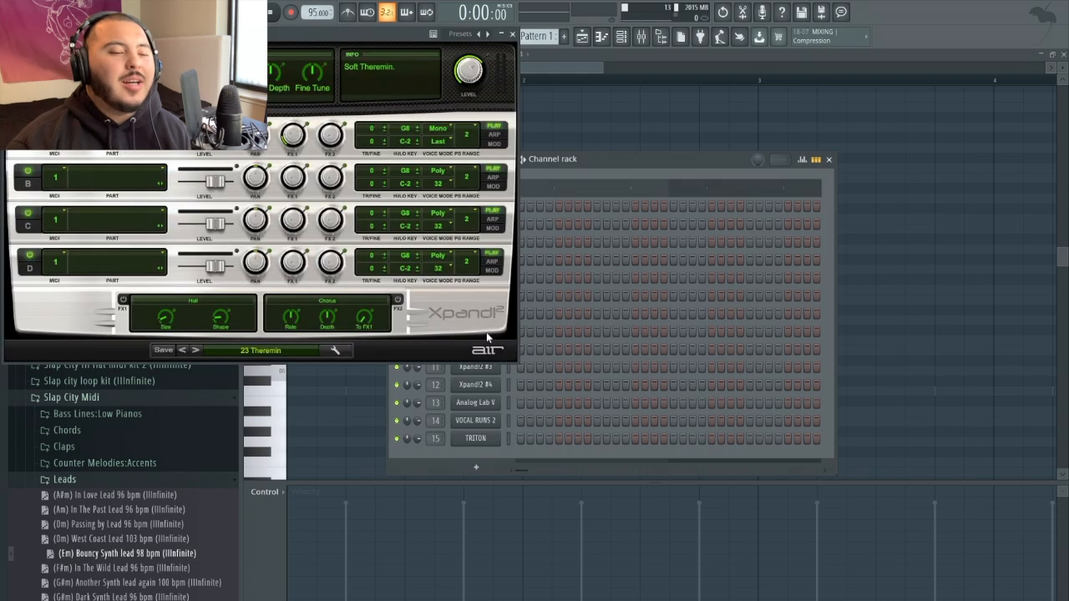
left_click_drag(199, 29, 490, 93)
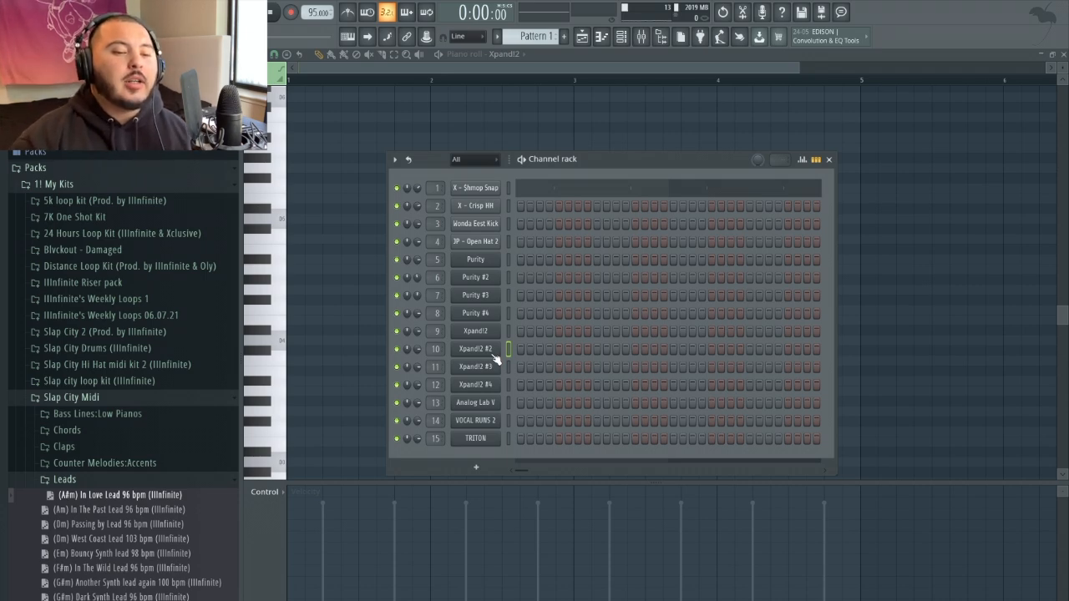
left_click(494, 354)
left_click_drag(354, 52, 705, 27)
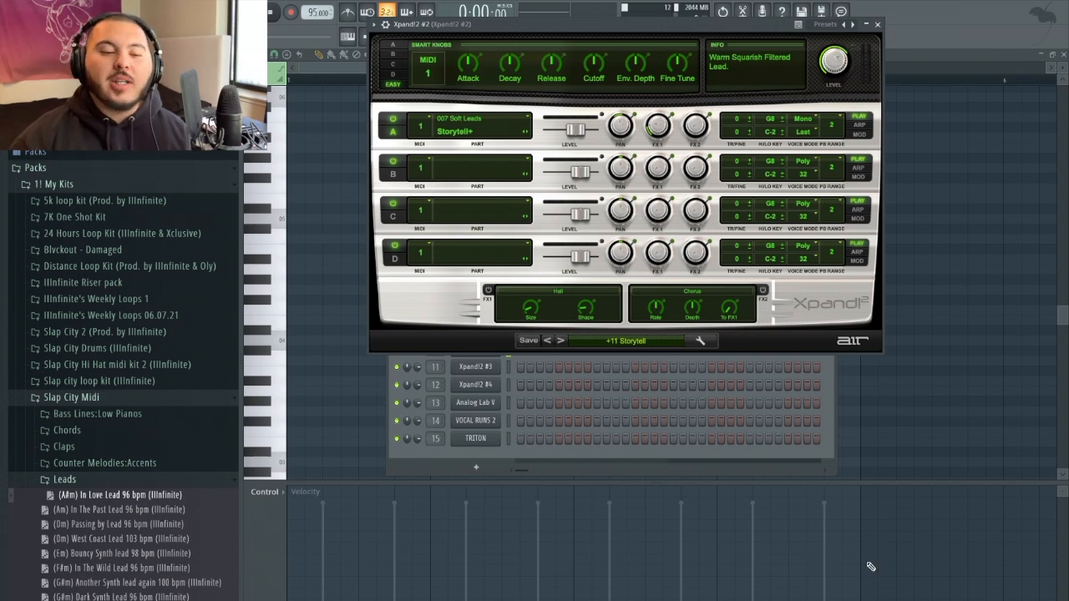
left_click(877, 24)
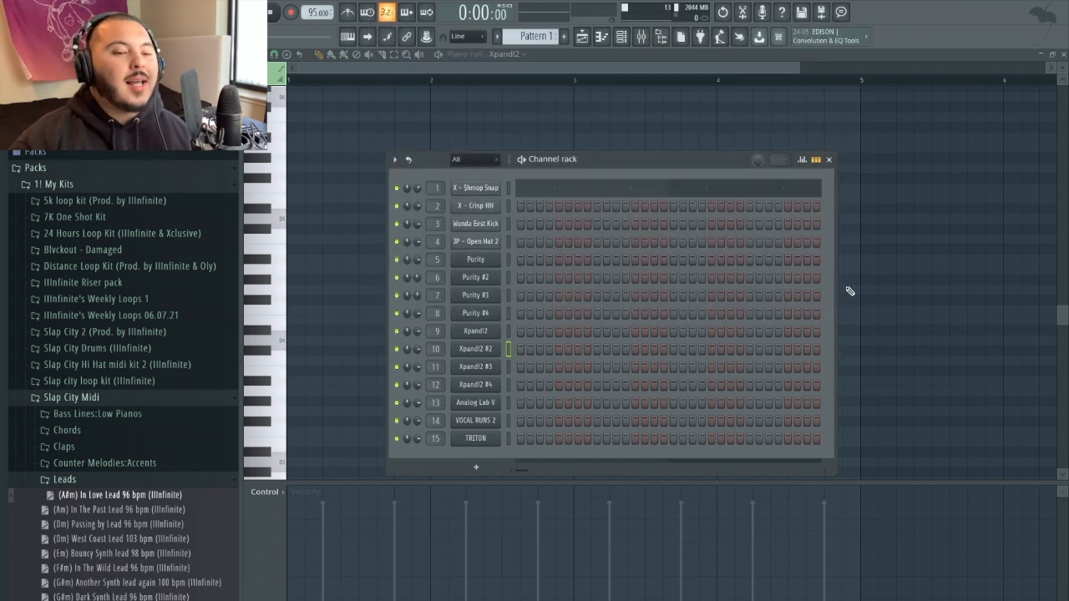
- Draw a rising D5, E5, F5, A5 melody in the Xpand!2 #2 piano roll with each note overlapping the next
key("F6")
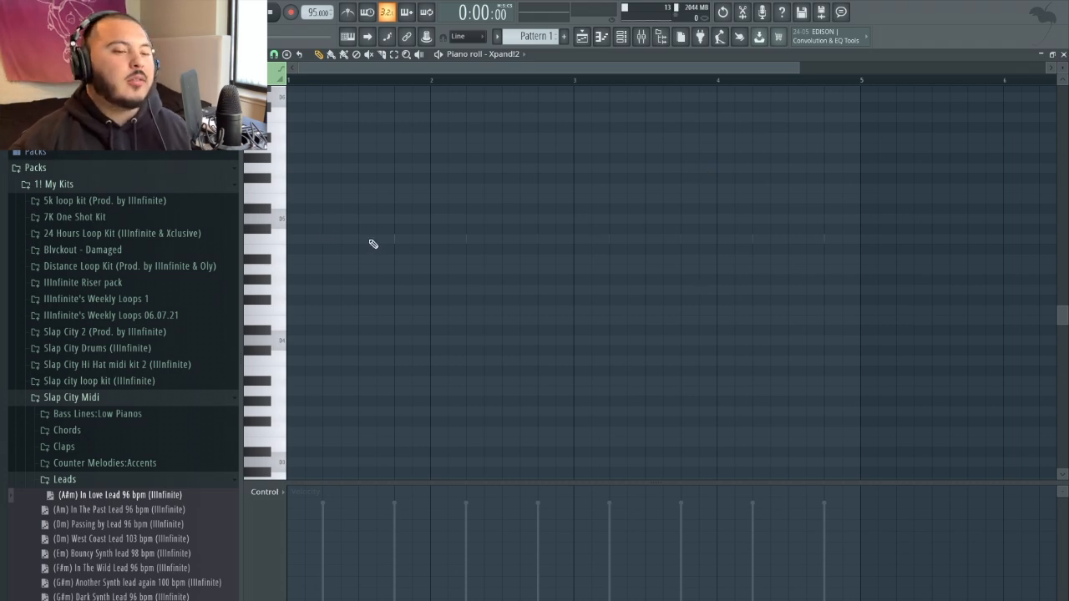
left_click(300, 218)
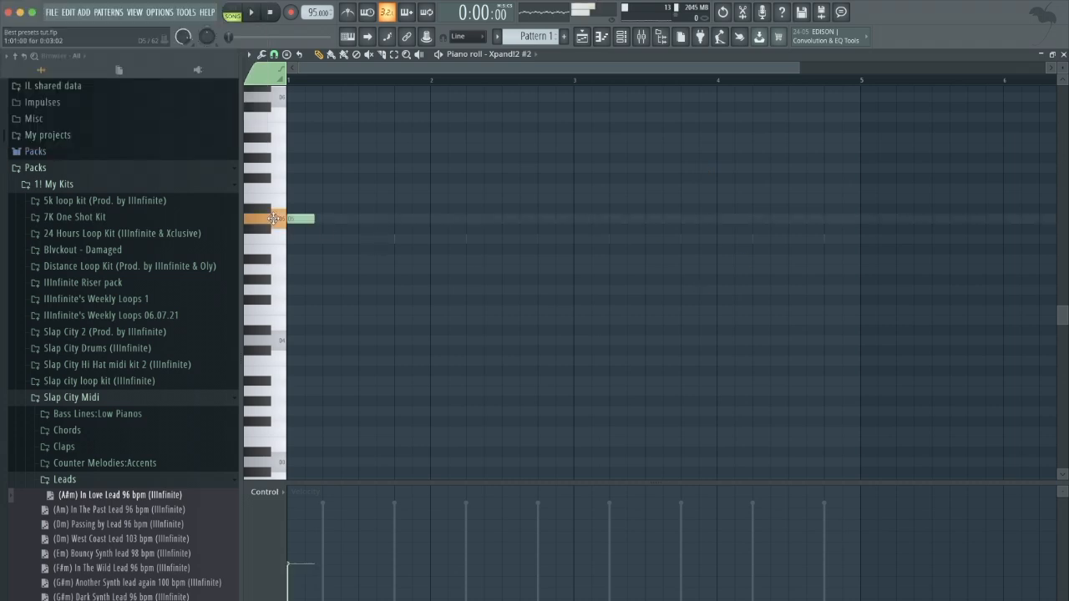
left_click_drag(312, 219, 504, 219)
left_click(506, 199)
left_click(541, 189)
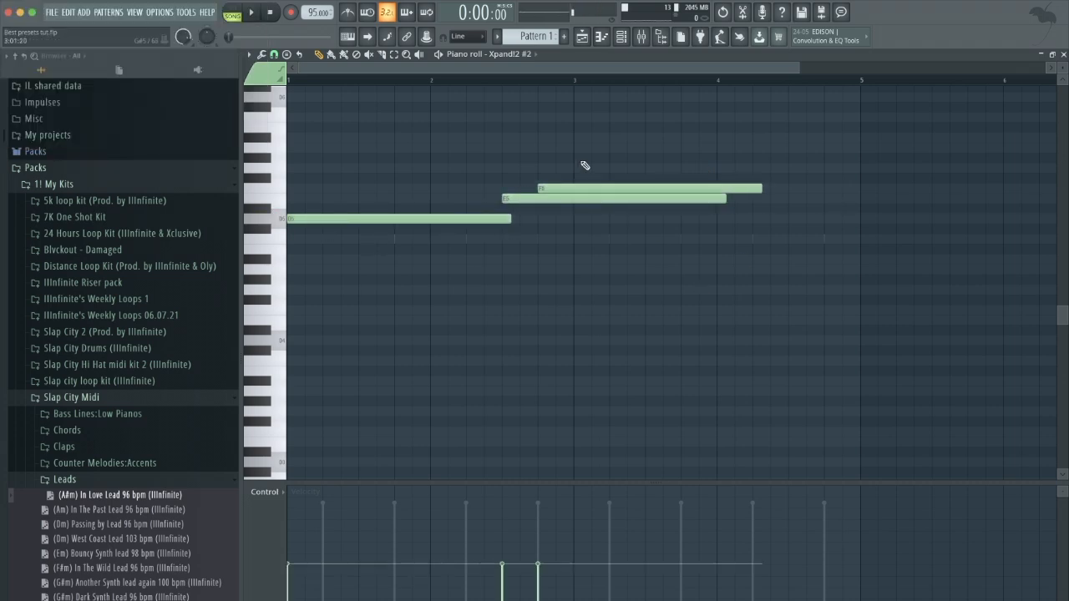
left_click(578, 148)
key("ctrl+l")
left_click_drag(583, 172, 526, 219)
- Raise the melody by one octave and set all its note velocities to maximum while it plays
key("ctrl+d")
key("ctrl+Up")
key("space")
scroll(607, 253, "up", 5)
left_click_drag(287, 489, 585, 490)
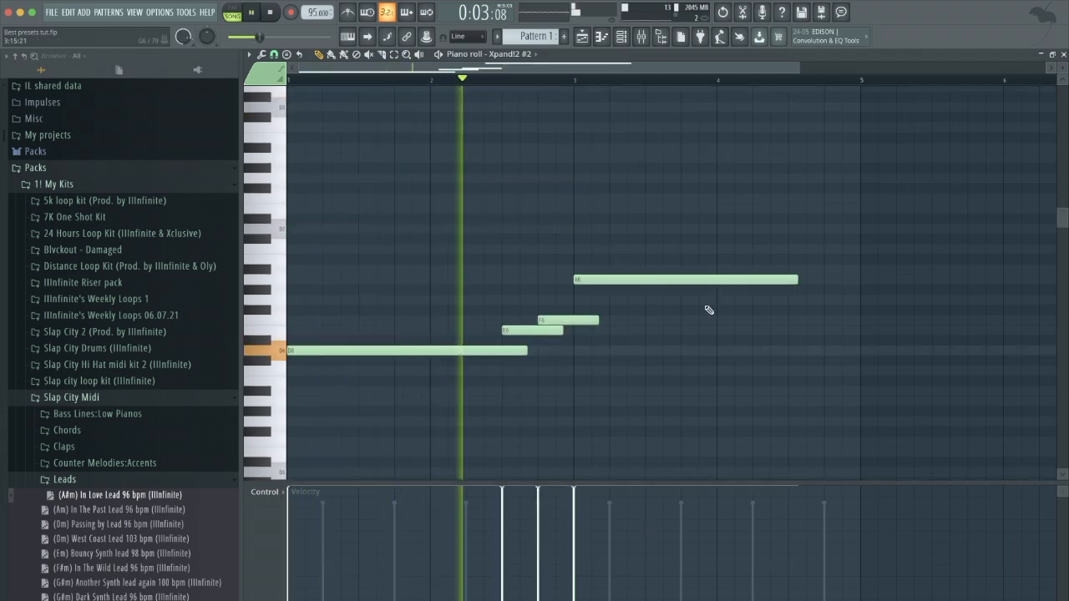
- Add a short A#6 note after the long A6, trim it to the end of bar 4, and stop playback
left_click(795, 270)
left_click_drag(1005, 270, 856, 280)
key("space")
- Add Fruity Reeverb 2 to the Xpand!2 #2 mixer track and adjust its low cut
key("F9")
left_click(823, 212)
left_click(587, 198)
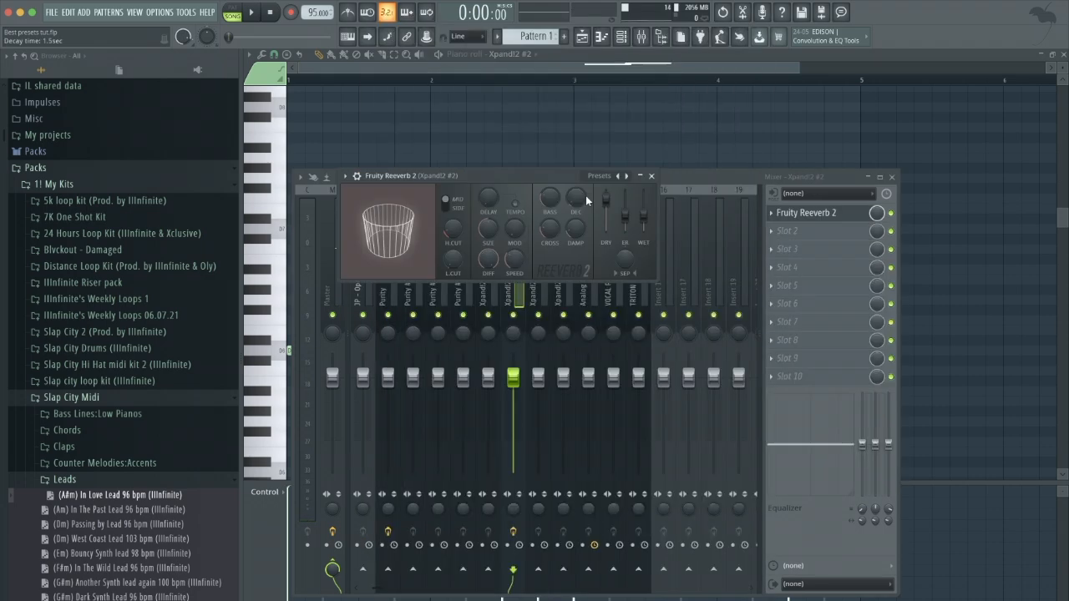
left_click_drag(452, 260, 452, 244)
- Lower the Xpand!2 #2 mixer fader to about -4.5 dB during playback and listen to the melody in the piano roll
key("space")
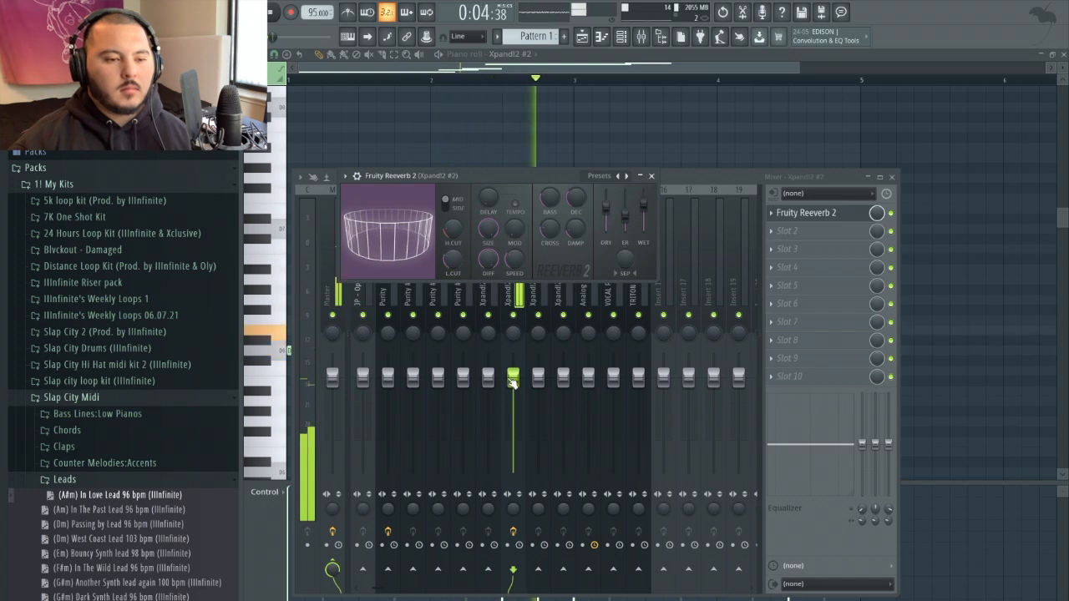
left_click_drag(513, 377, 513, 388)
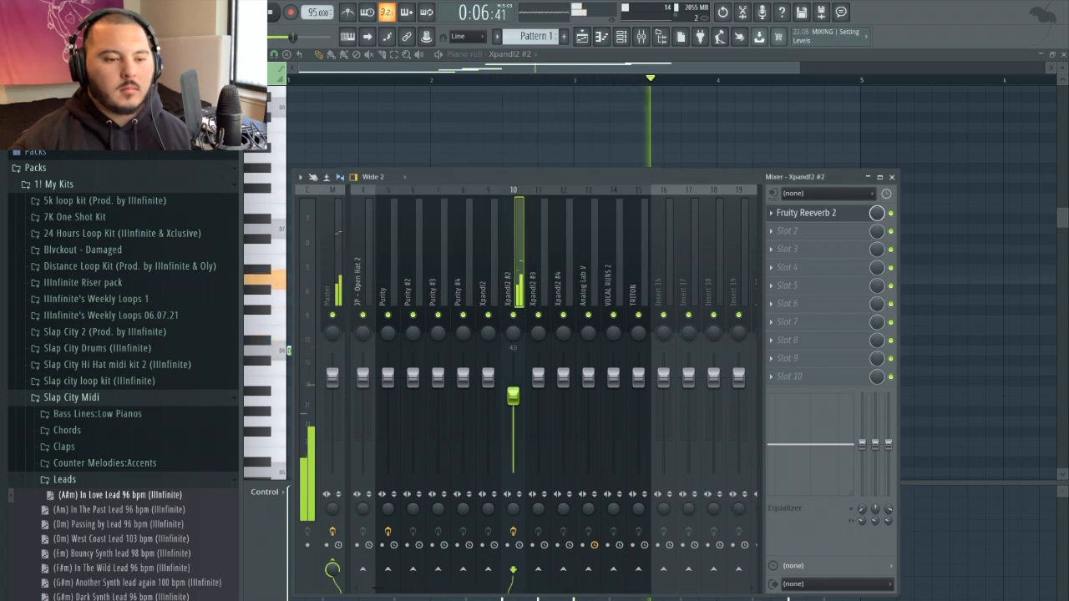
left_click(960, 299)
right_click(959, 299)
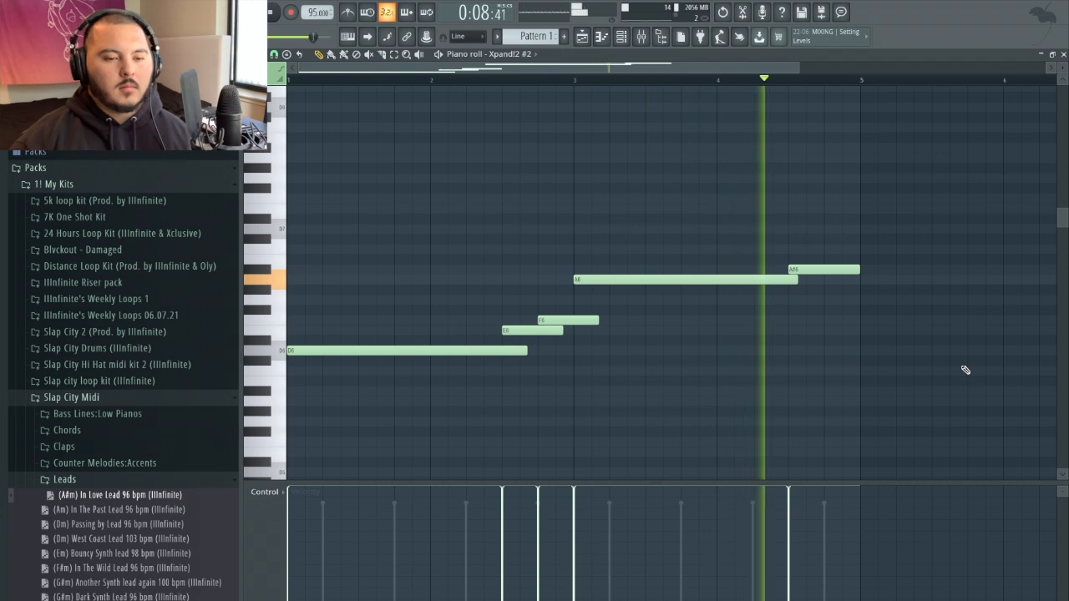
key("space")
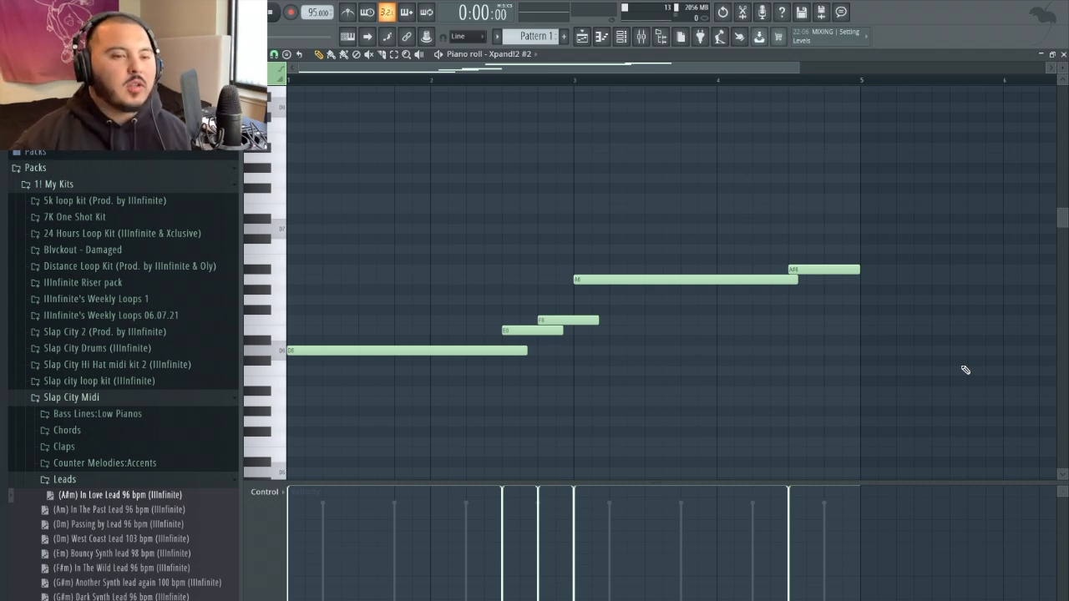
key("ctrl+z")
key("space")
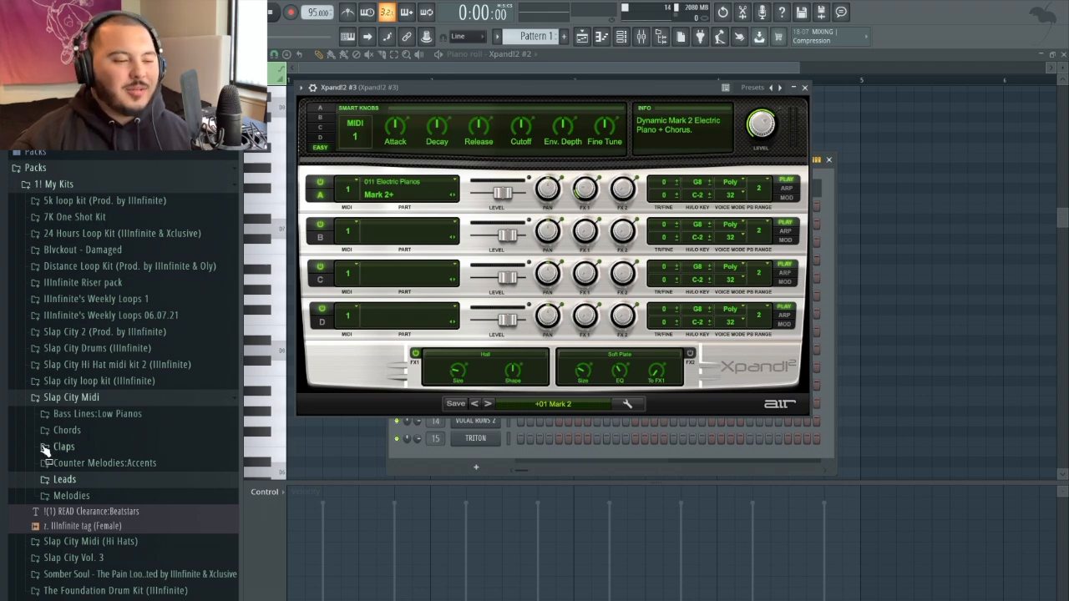
- Load the (Gm) Shoreline Rhodes 96 bpm MIDI from the Slap City Midi Melodies folder onto Xpand!2 #3 and close the plugin window
left_click(62, 497)
scroll(71, 499, "down", 5)
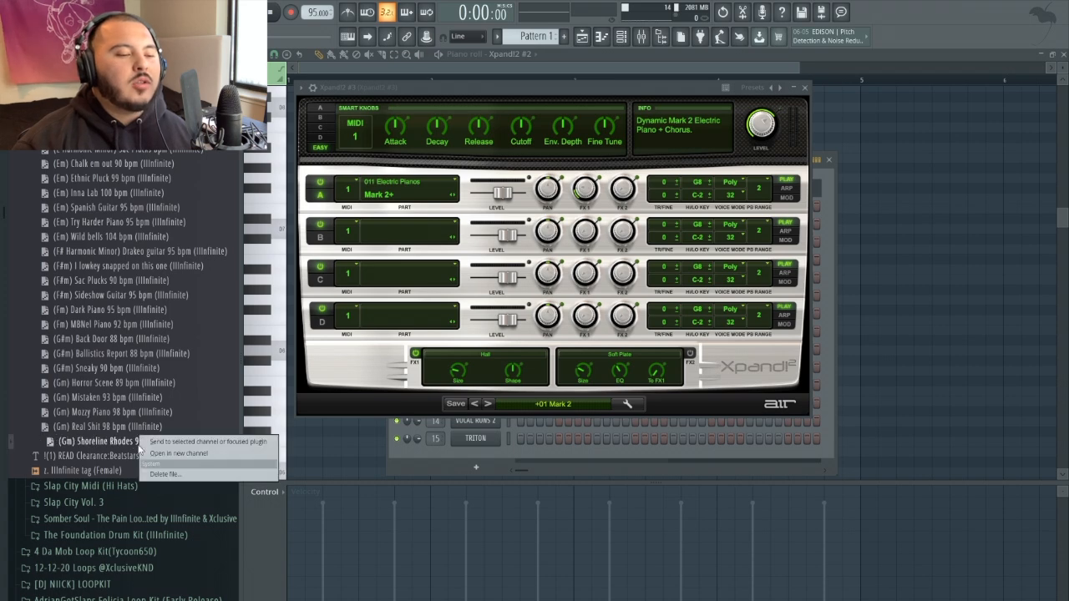
left_click_drag(138, 451, 726, 127)
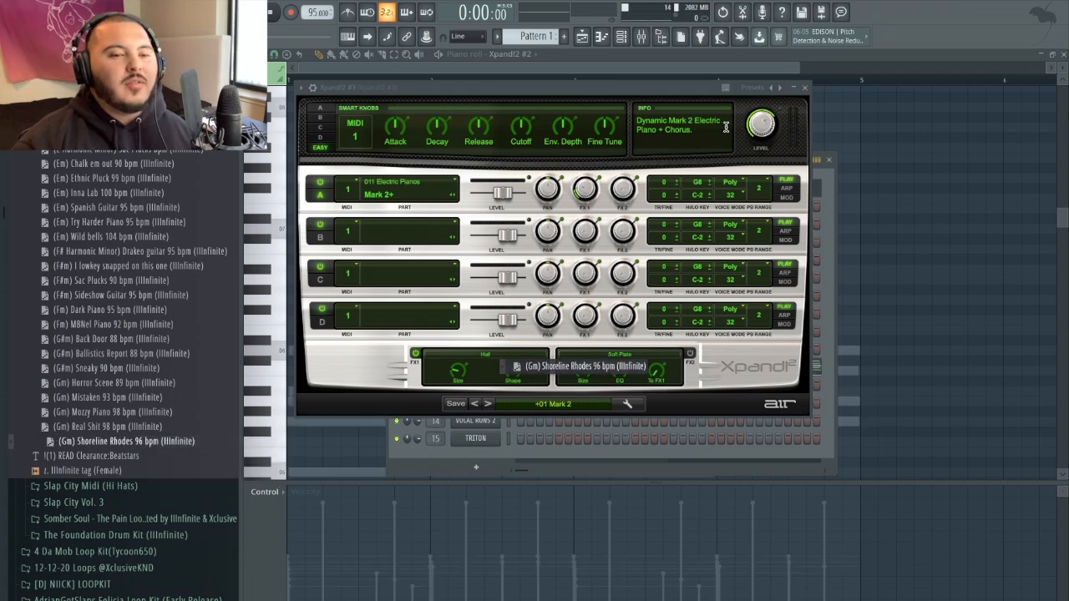
left_click(805, 89)
- Open the Xpand!2 #3 piano roll and play the Shoreline Rhodes pattern with the Mark 2 preset
left_click(541, 376)
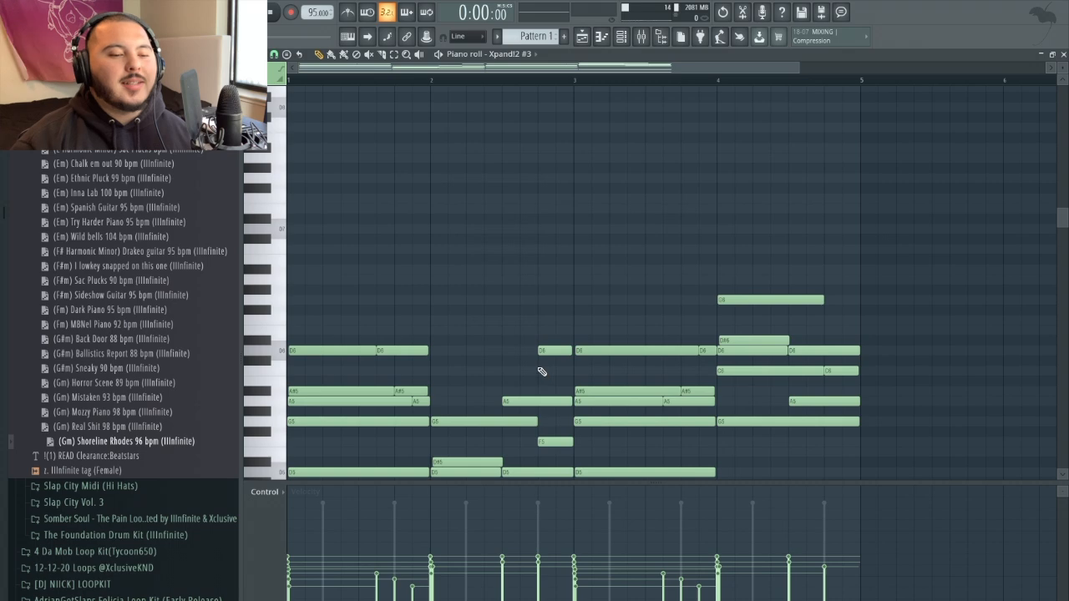
scroll(538, 373, "down", 2)
scroll(532, 379, "up", 4)
key("space")
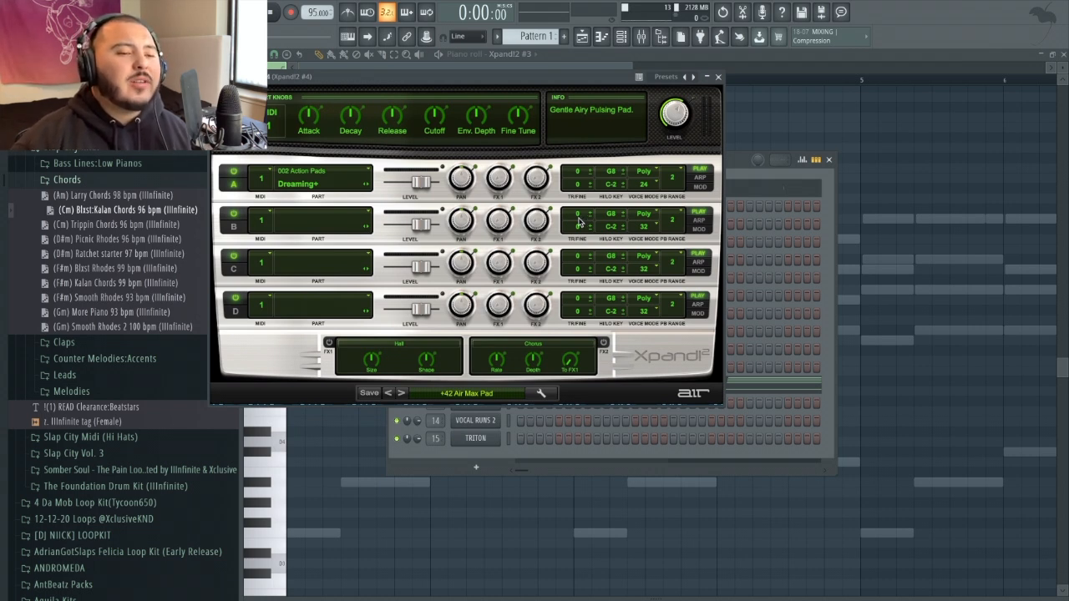
- Close the Xpand!2 #4 window showing Air Max Pad, open that channel's piano roll, and play the Blxst:Kalan Chords pattern
left_click(719, 77)
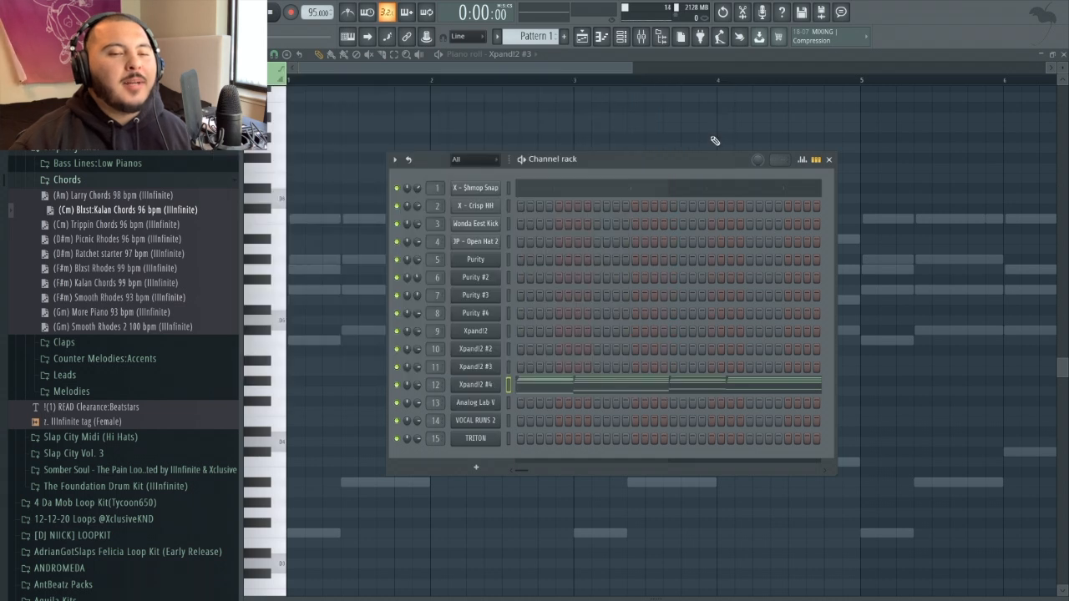
left_click(589, 382)
key("space")
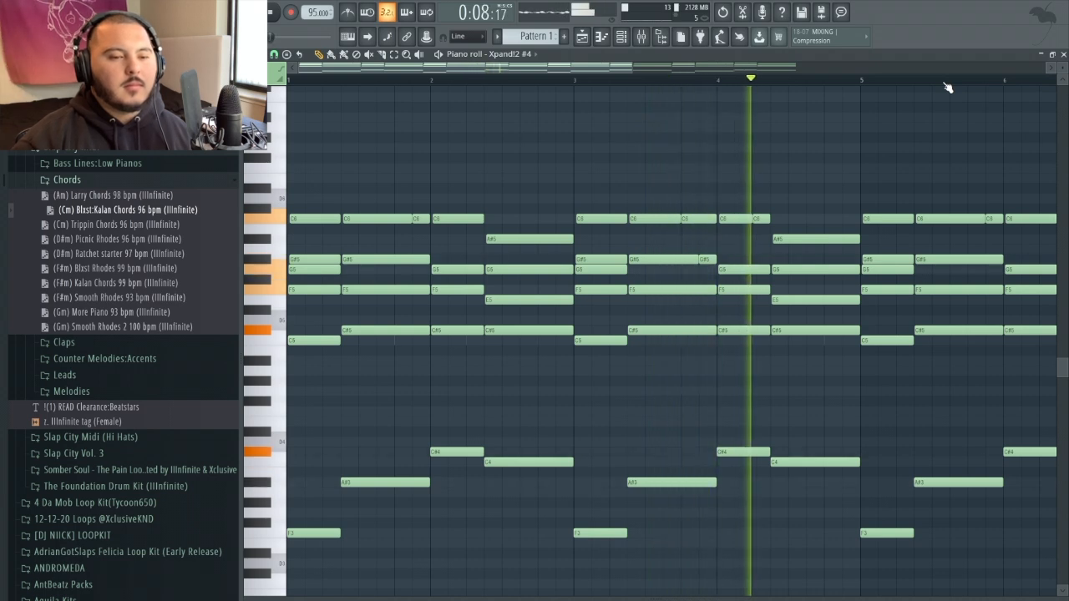
key("space")
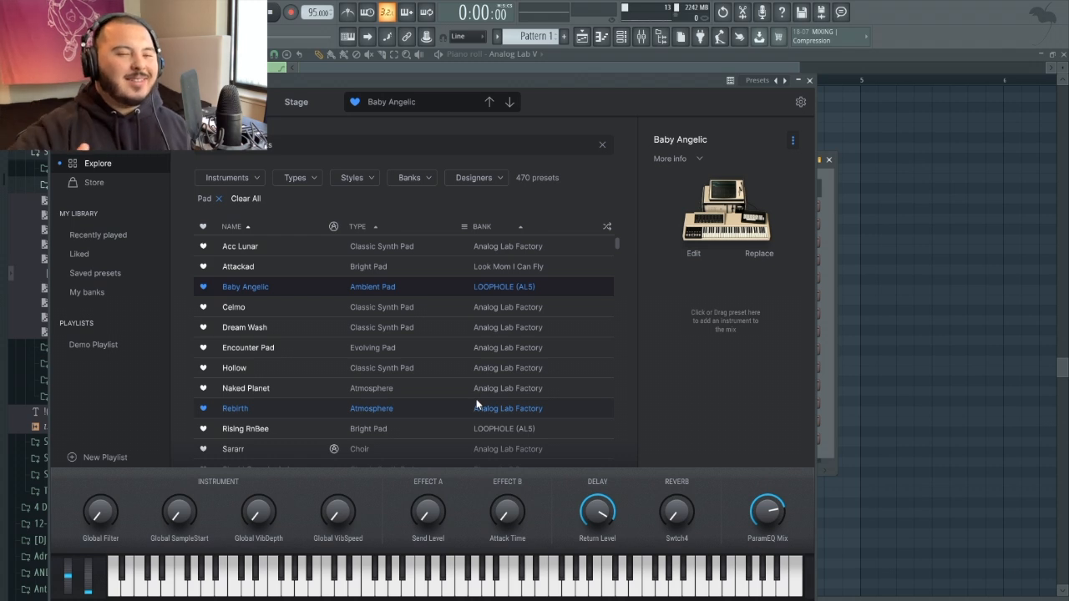
- Bring the Analog Lab V window with the Baby Angelic preset fully into view and close it
left_click_drag(512, 82, 776, 80)
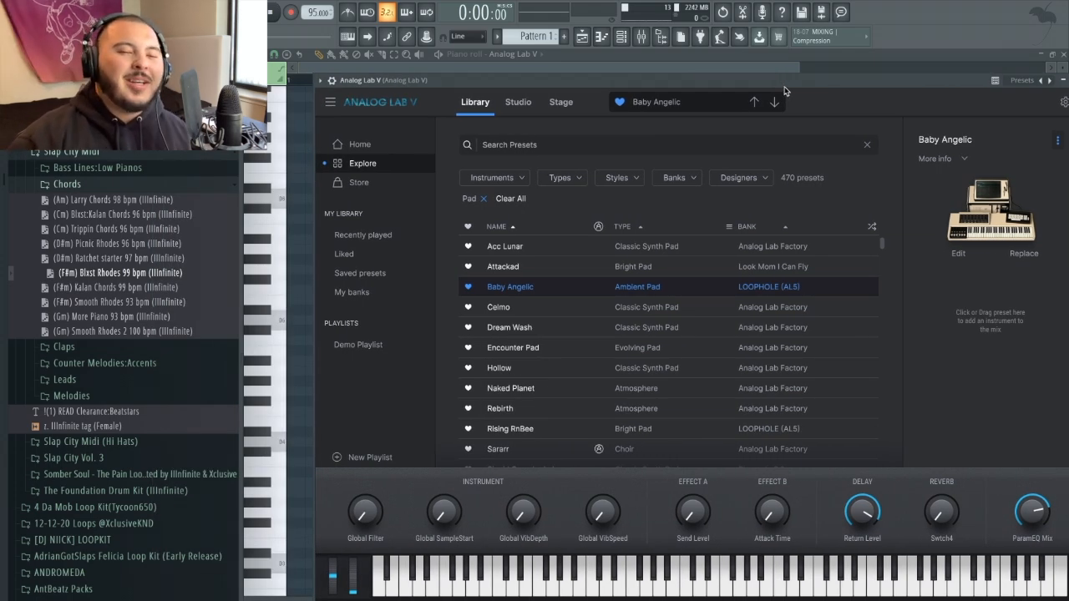
left_click_drag(786, 81, 748, 120)
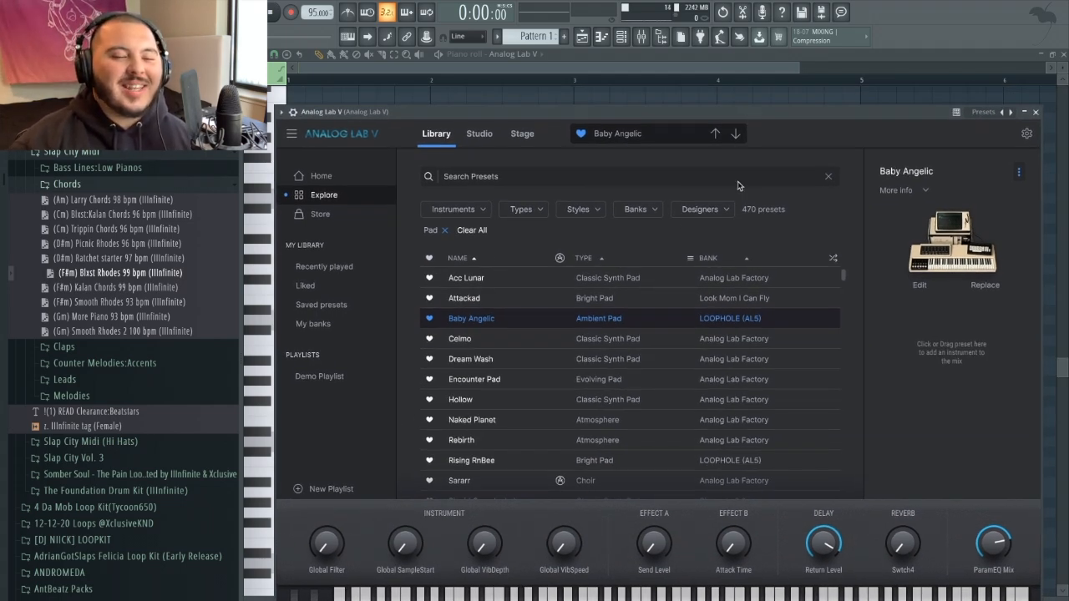
left_click(1036, 111)
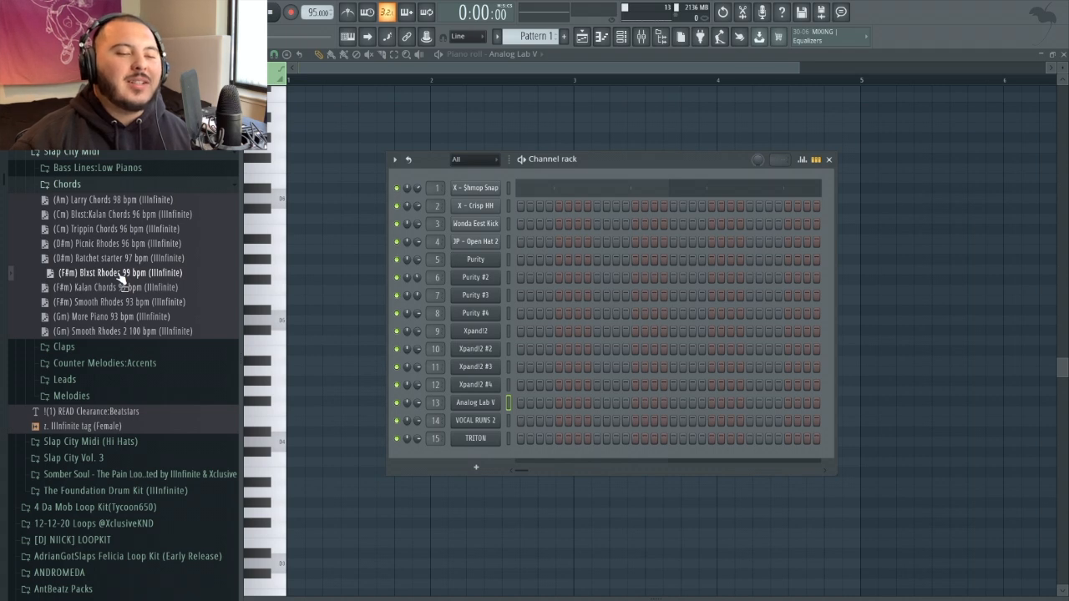
- Load the (F#m) Blxst Rhodes 99 bpm MIDI into the Analog Lab V piano roll, lower it one octave and play it
left_click_drag(121, 278, 307, 244)
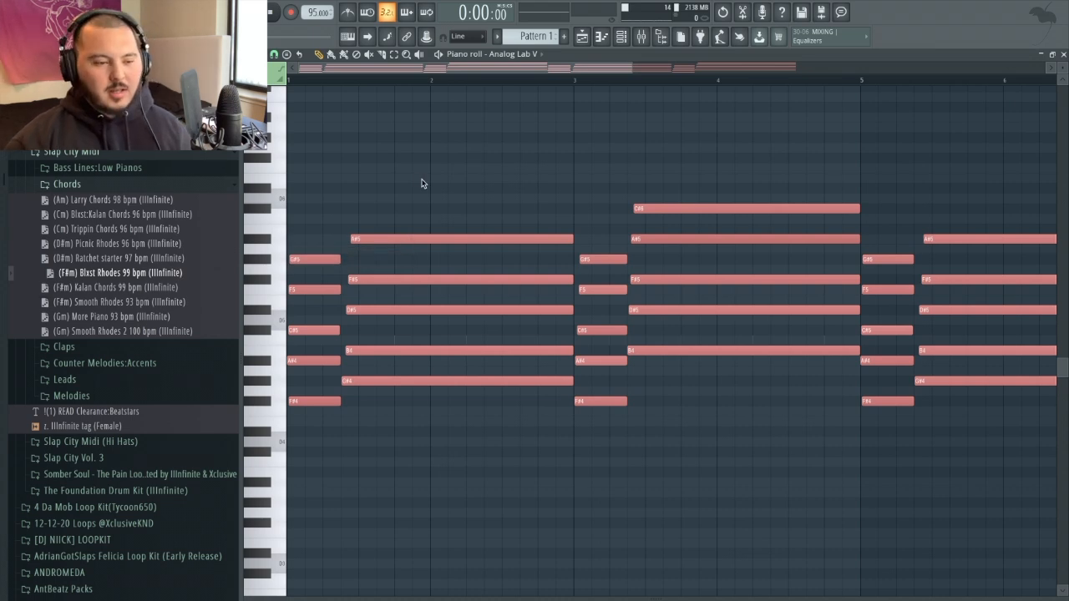
key("ctrl+Down")
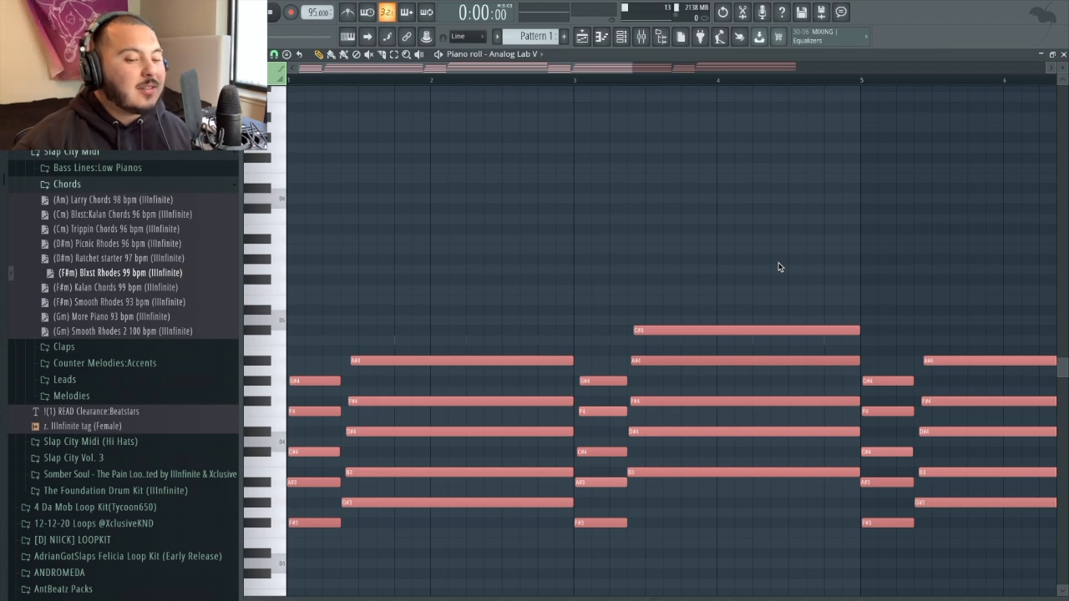
key("space")
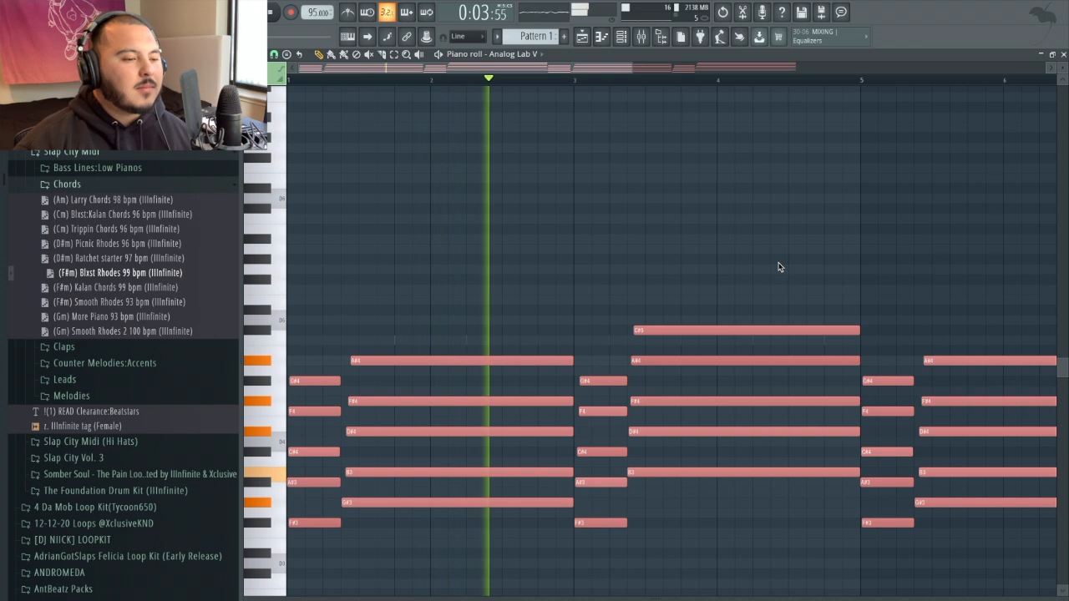
key("space")
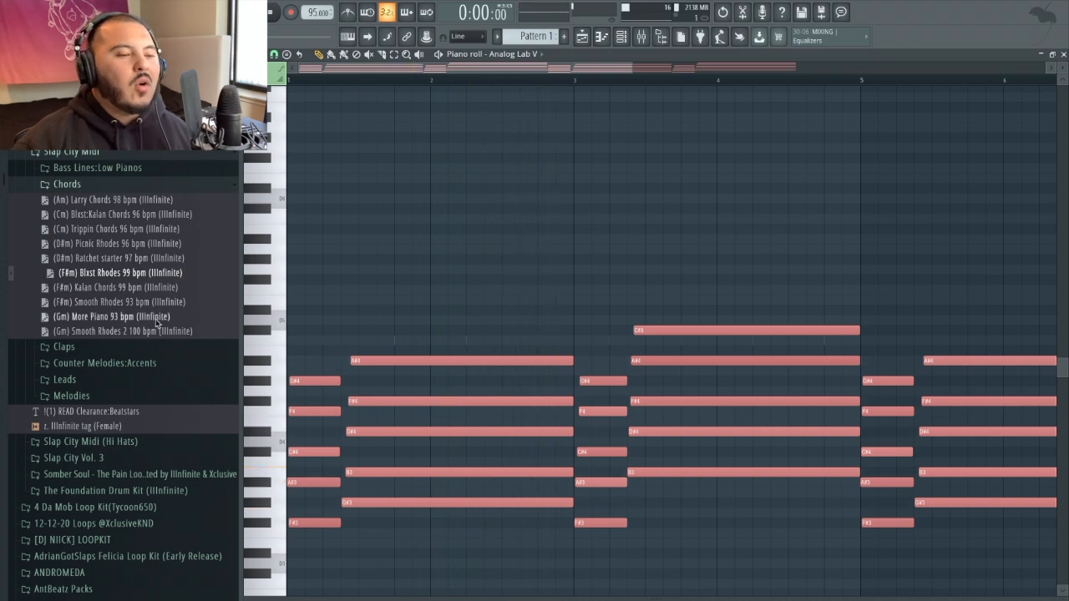
- Replace the Analog Lab V notes with the (Gm) Shoreline Rhodes 96 bpm MIDI from Melodies, lower them one octave and play them
left_click(95, 396)
scroll(95, 406, "down", 5)
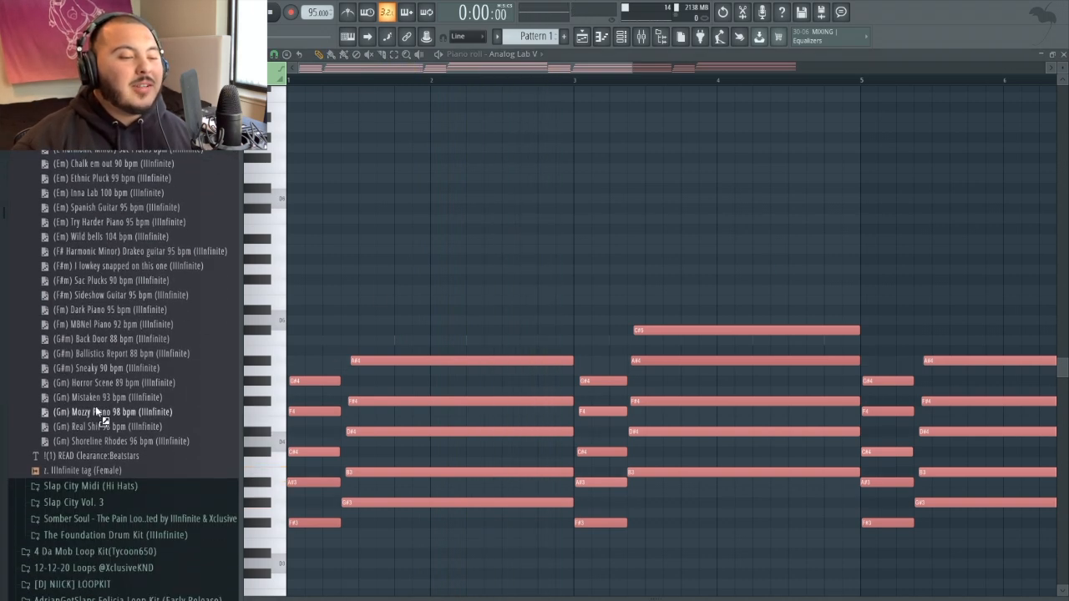
left_click_drag(95, 437, 509, 318)
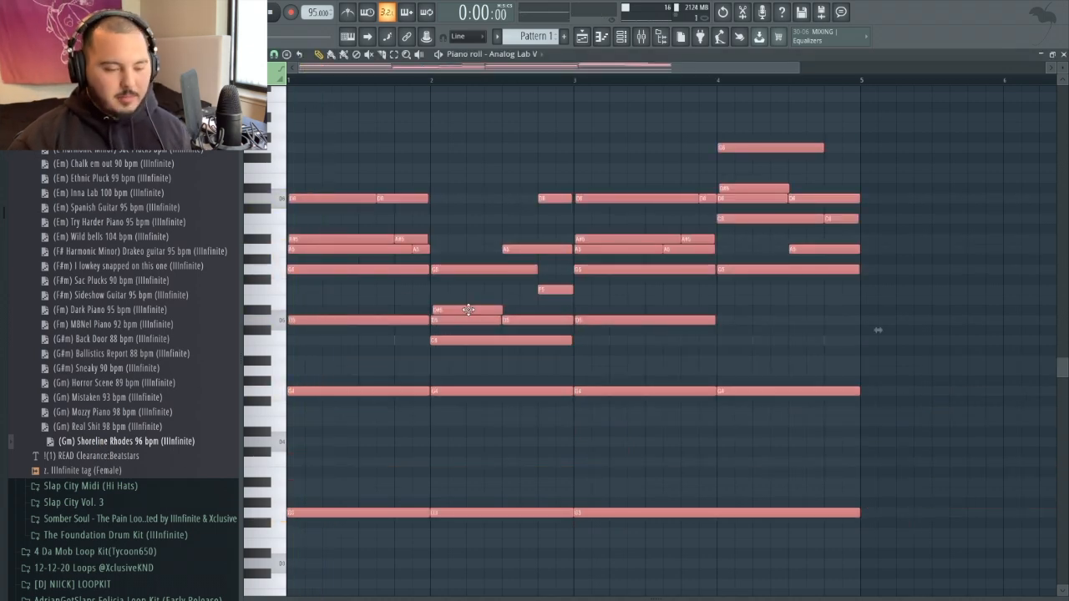
key("ctrl+Down")
key("ctrl+Up")
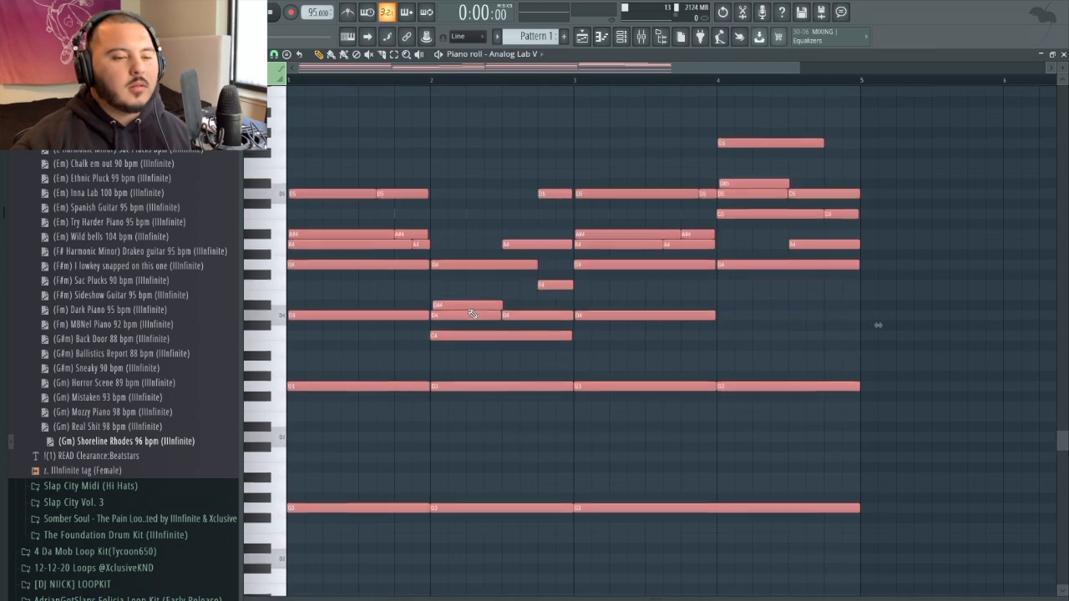
key("space")
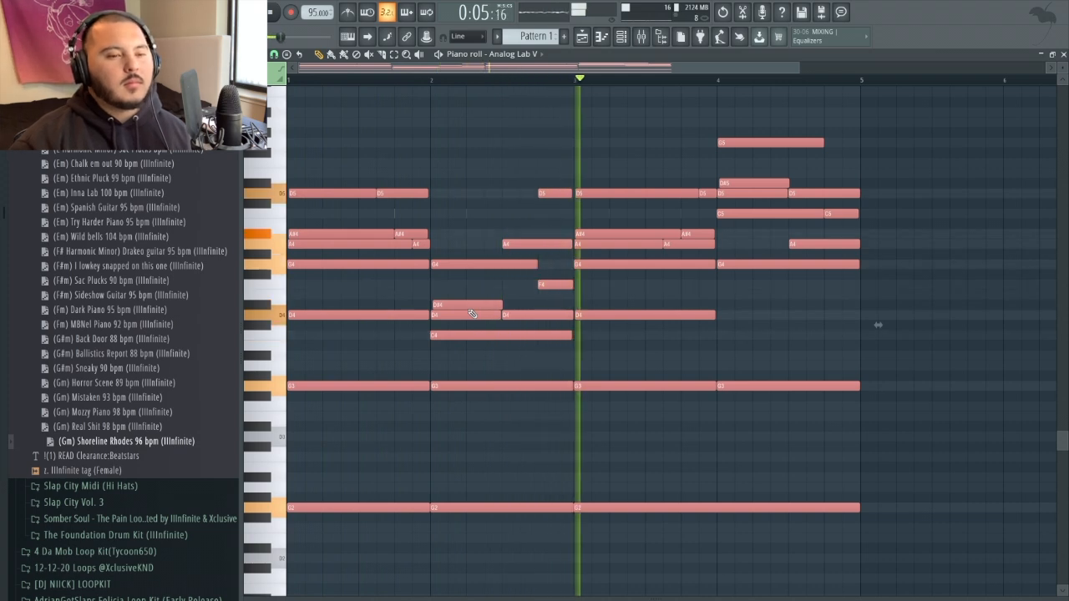
key("super+space")
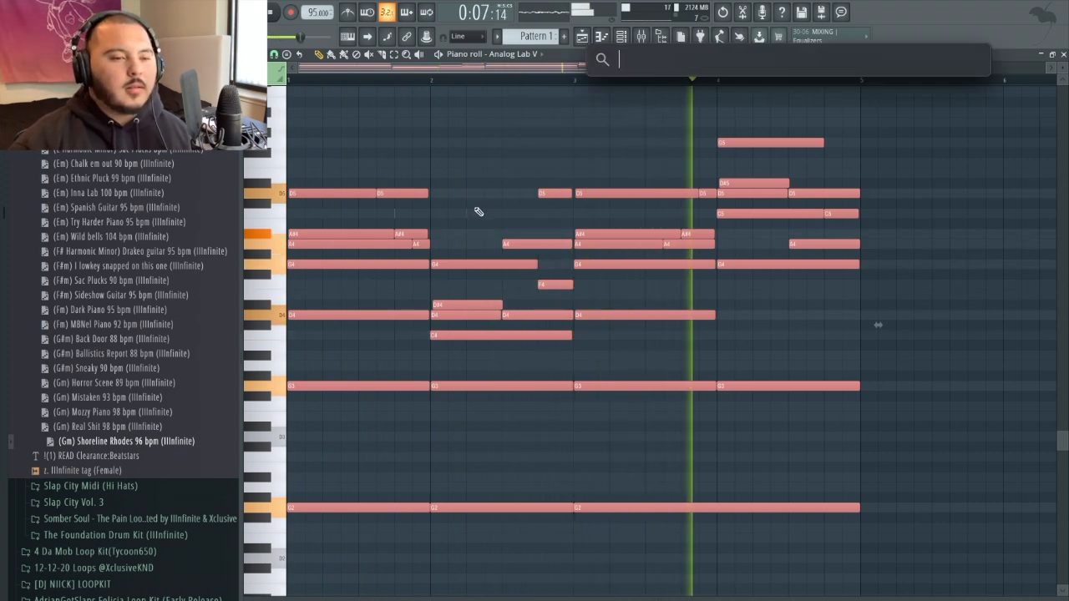
left_click(485, 190)
right_click(483, 193)
key("space")
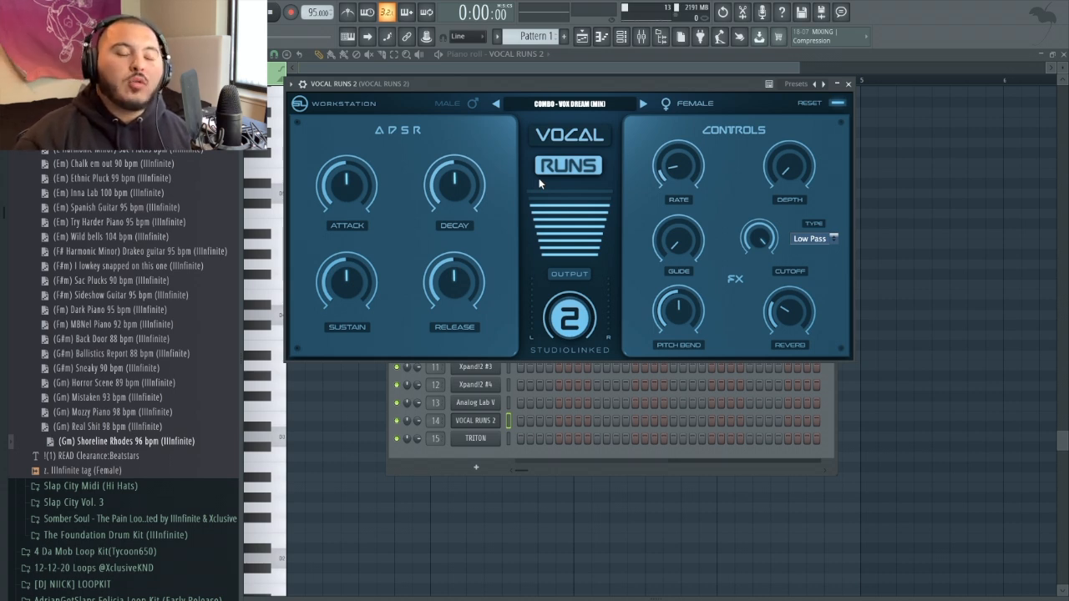
- Bring the VOCAL RUNS 2 window with the Combo - Vox Dream (Min) preset into view, close it and open that channel's piano roll
left_click_drag(603, 86, 661, 173)
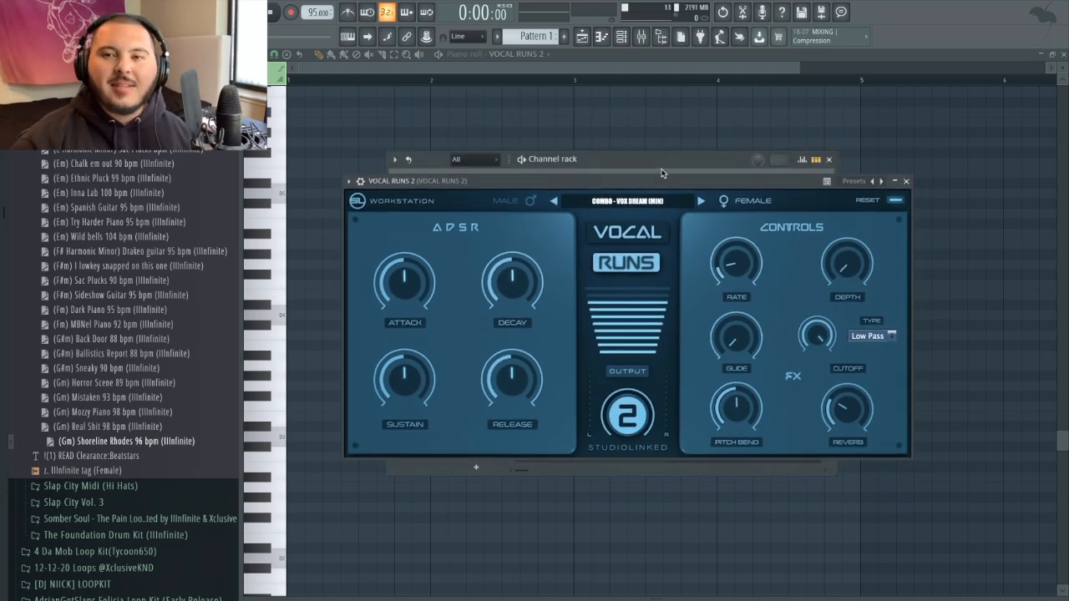
left_click_drag(662, 173, 654, 163)
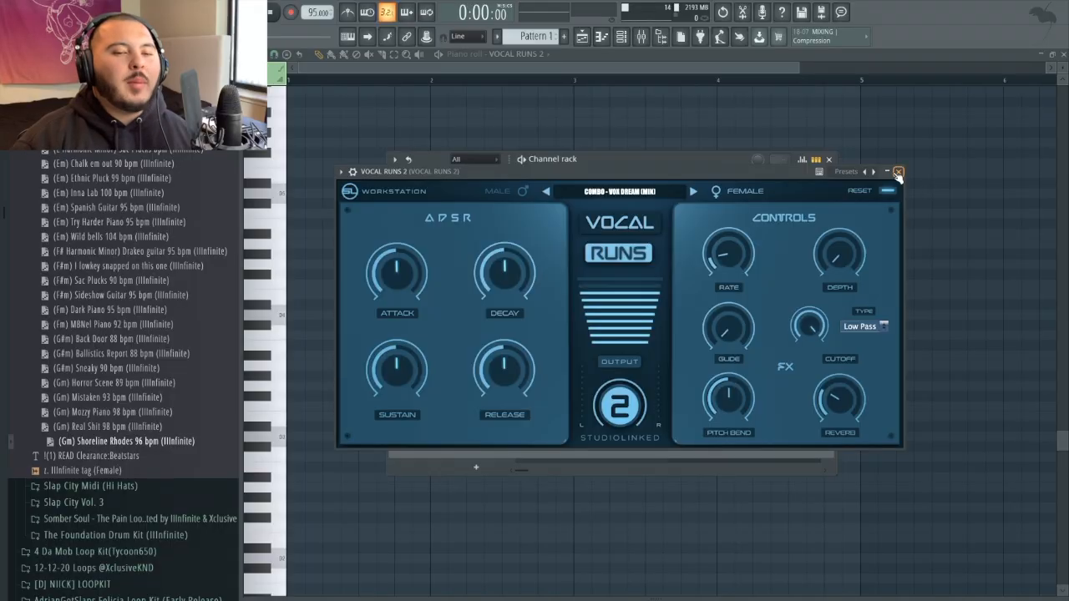
left_click(898, 172)
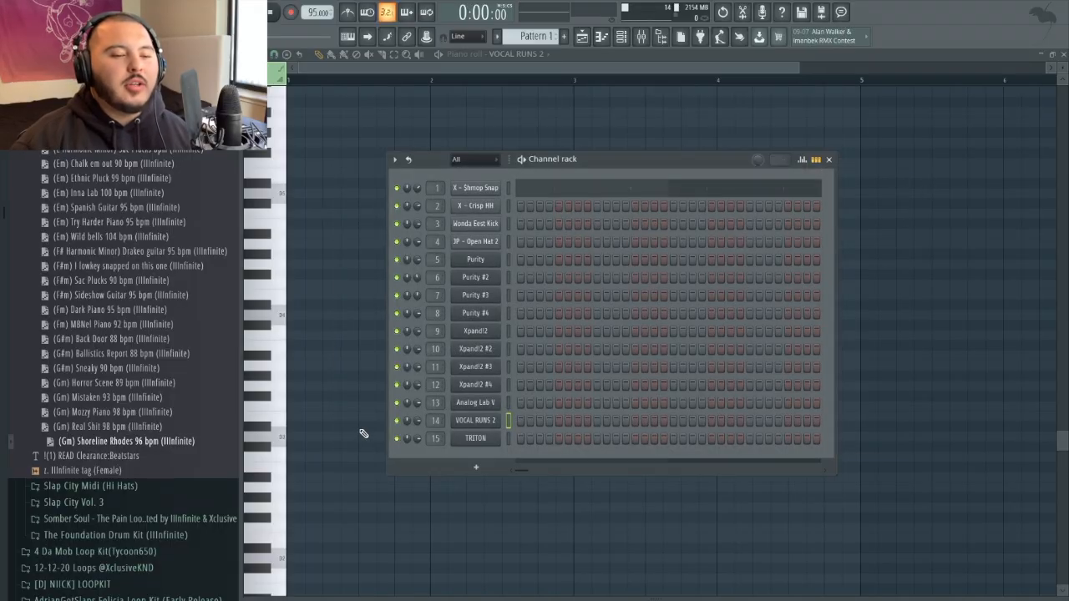
right_click(495, 424)
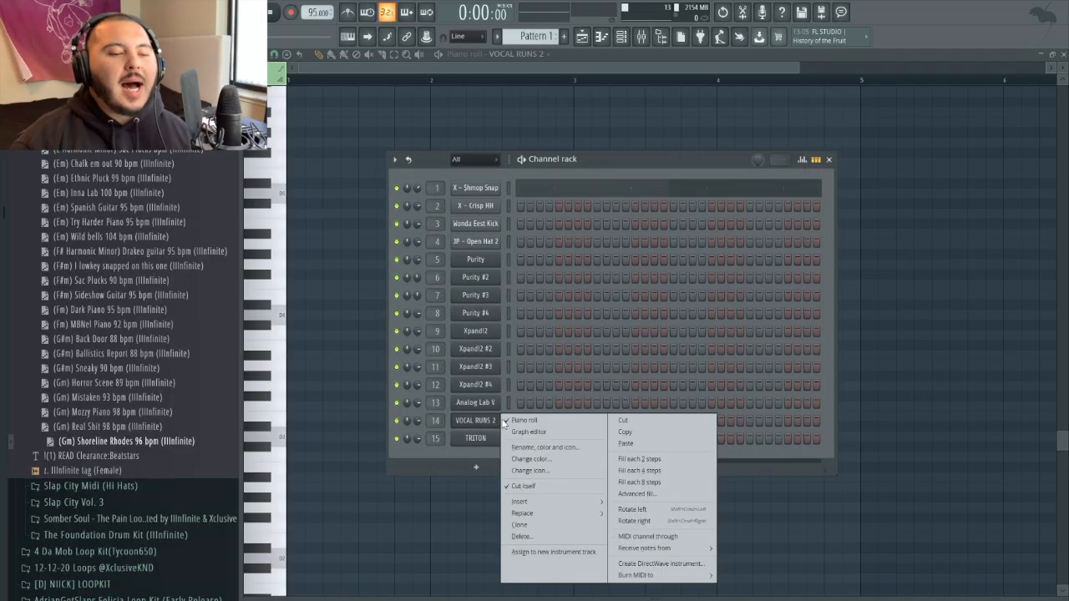
- Draw test notes at D5 and D4 at the start of the VOCAL RUNS 2 piano roll
left_click(331, 318)
left_click(348, 319)
right_click(362, 319)
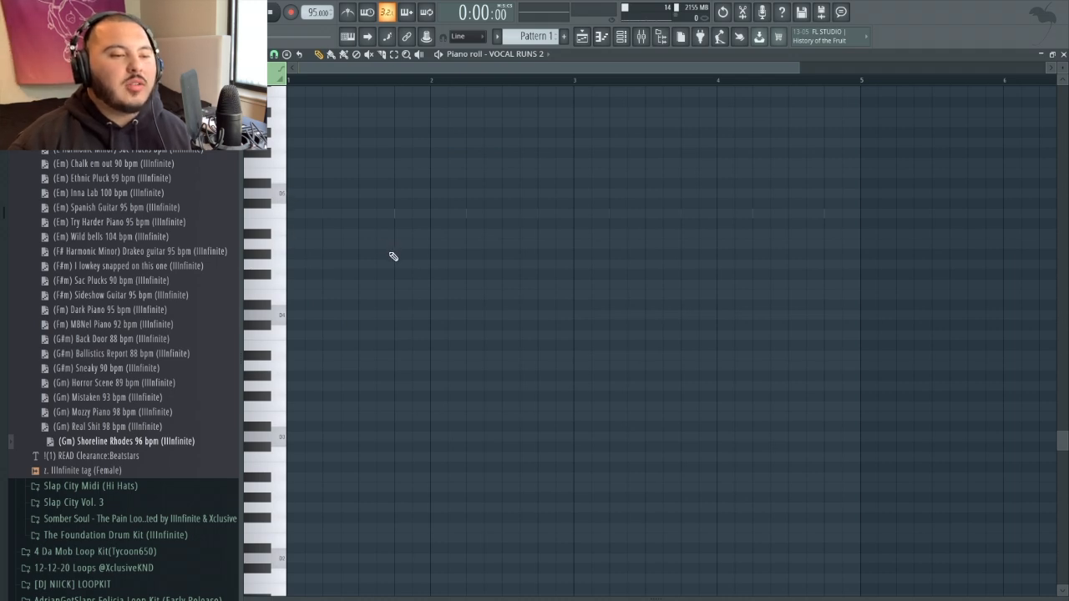
left_click(330, 194)
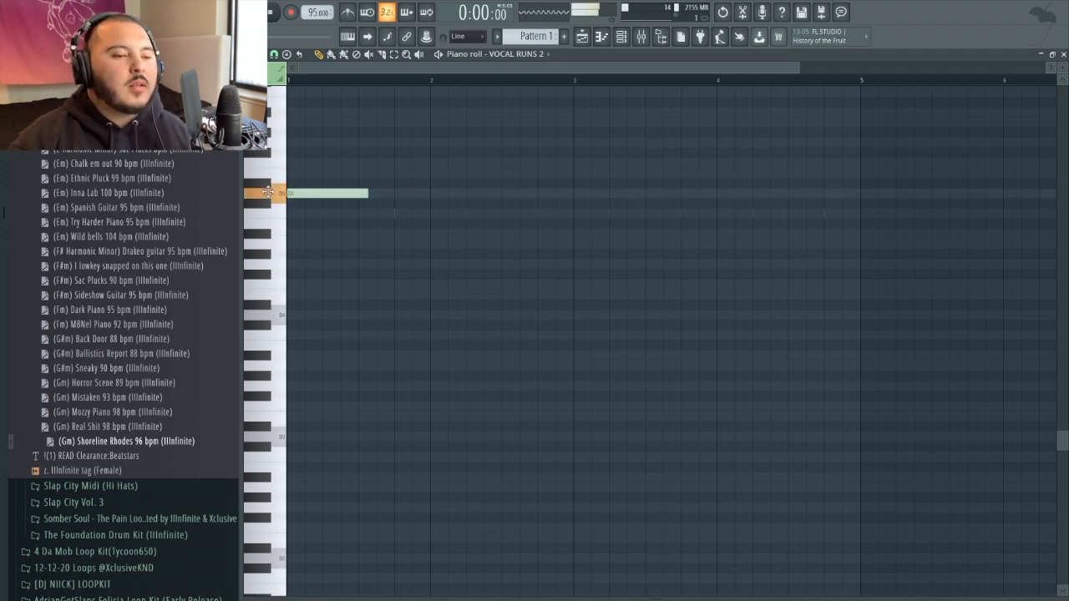
left_click(323, 316)
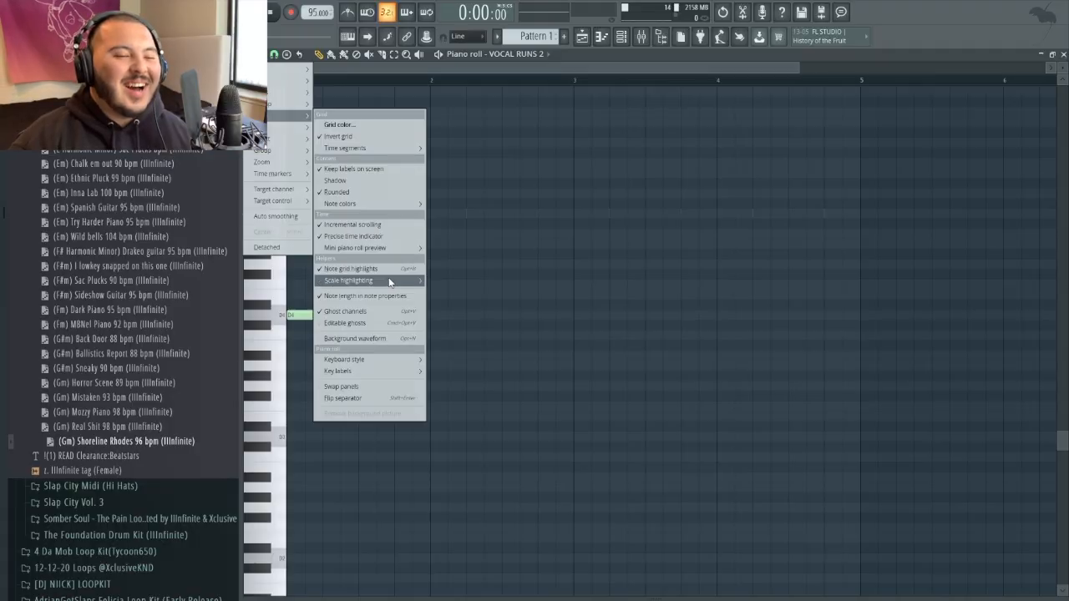
- Change the piano roll's scale highlighting to a C root and delete the D5 and D4 test notes
mouse_move(389, 281)
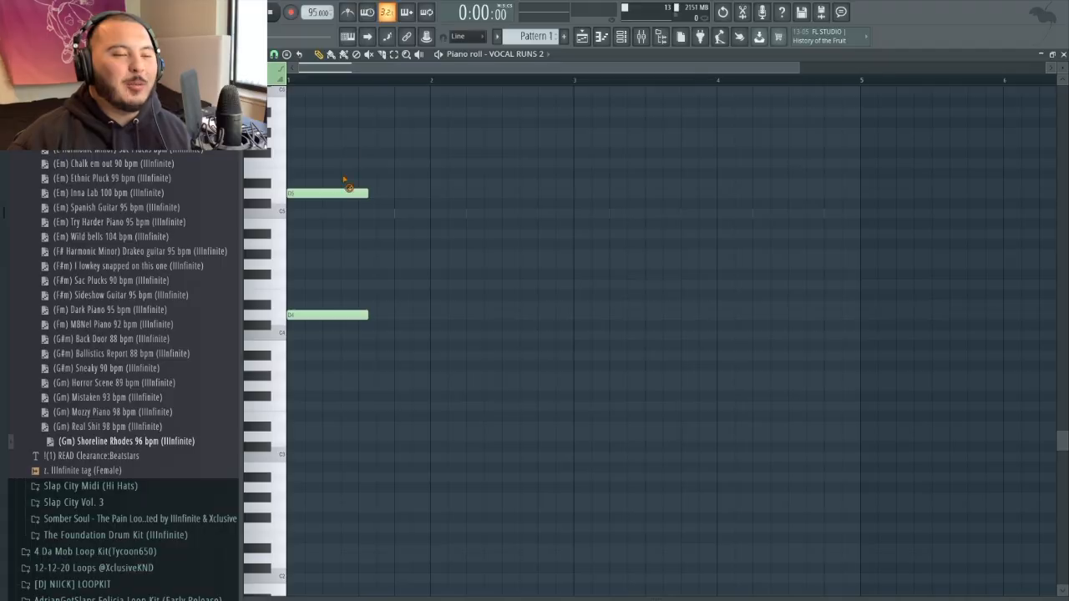
right_click(342, 193)
right_click(333, 315)
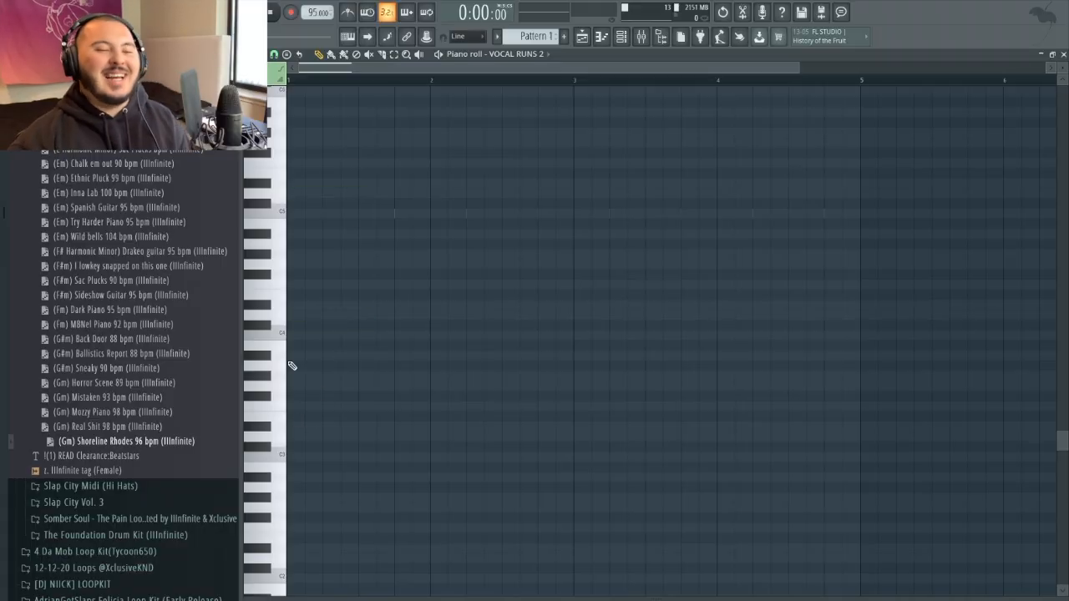
- Audition the vocal preset with notes drawn at C4, C5, C6 and C7, and keep only the C4 note
left_click(321, 337)
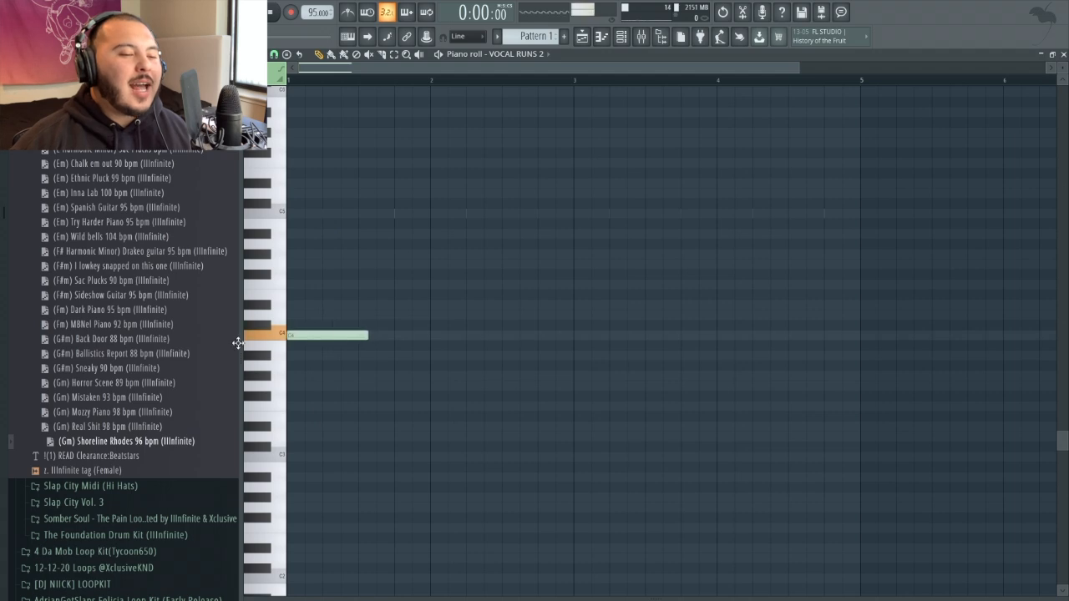
left_click(314, 220)
left_click_drag(308, 221, 299, 208)
scroll(317, 176, "up", 3)
left_click(316, 191)
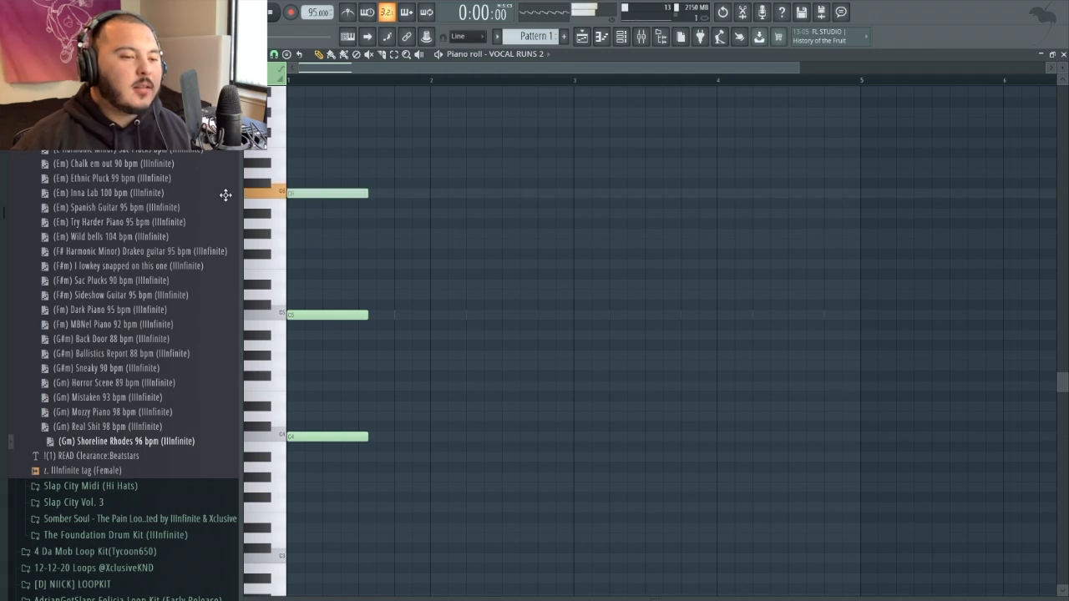
scroll(310, 198, "up", 4)
left_click(310, 198)
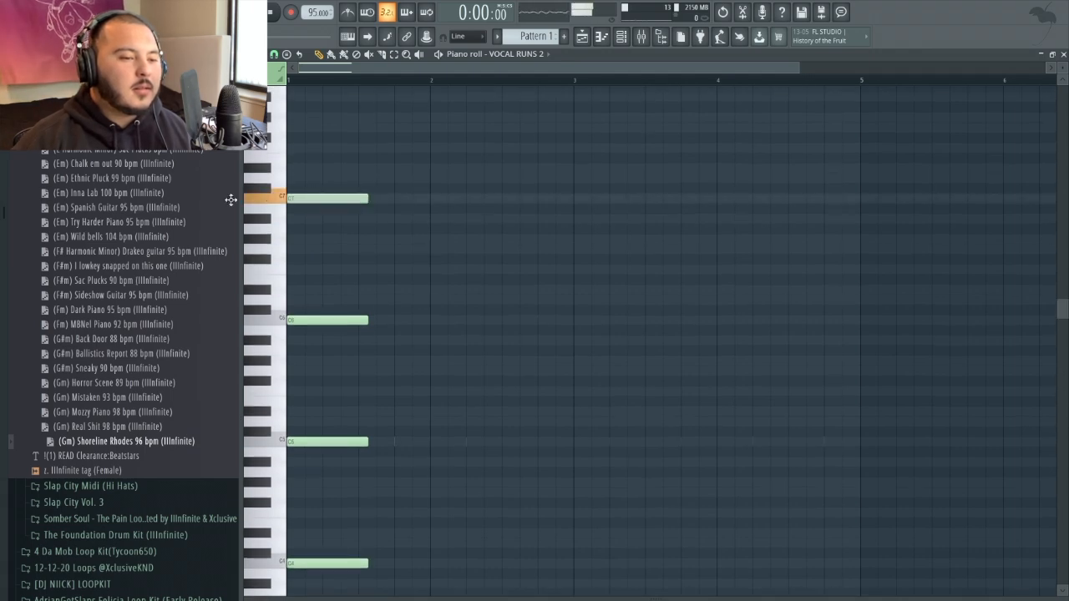
scroll(324, 497, "down", 7)
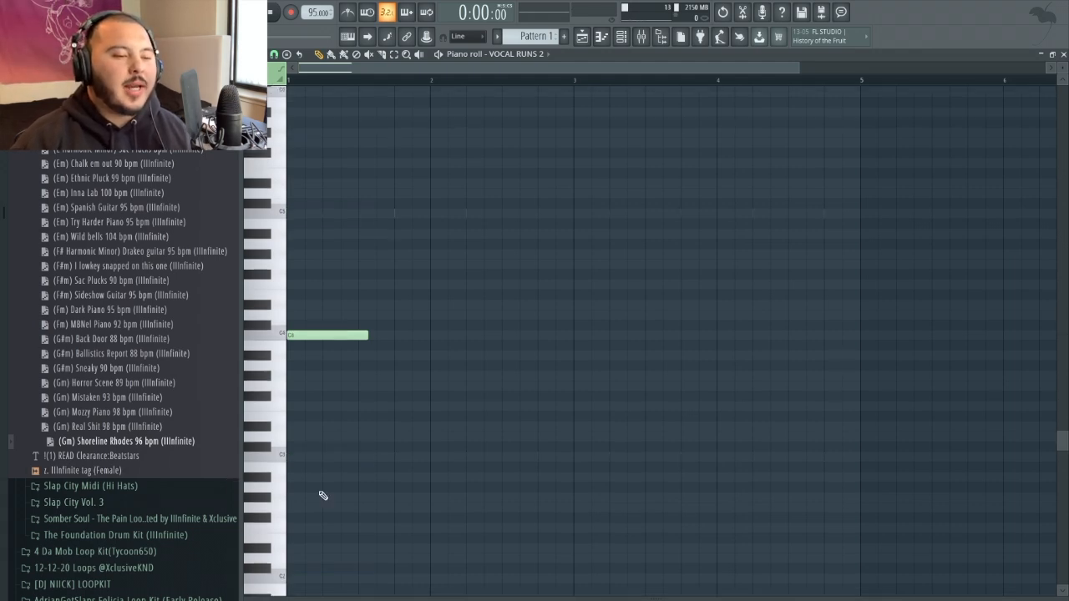
- Play the C4 note, raise it an octave to C5 to compare the sound, and return it to C4
key("space")
key("space")
key("ctrl+Up")
key("space")
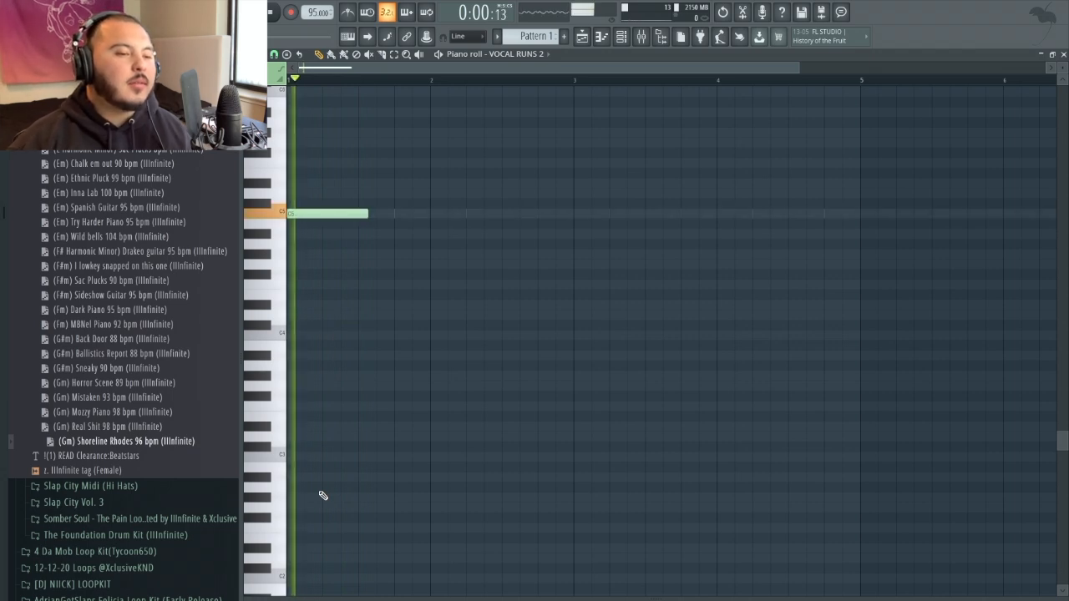
key("space")
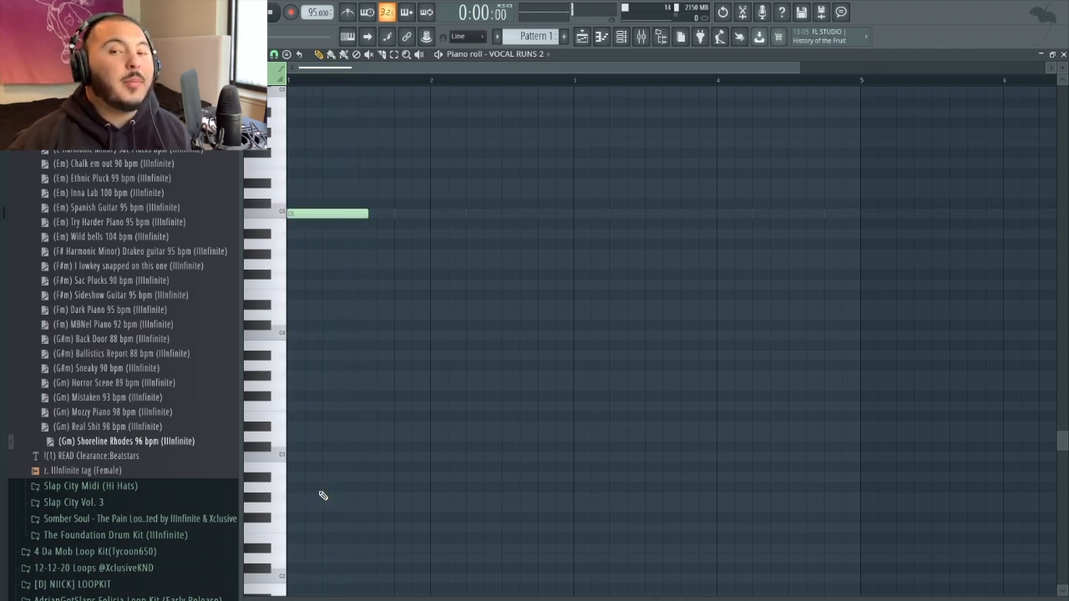
key("ctrl+Down")
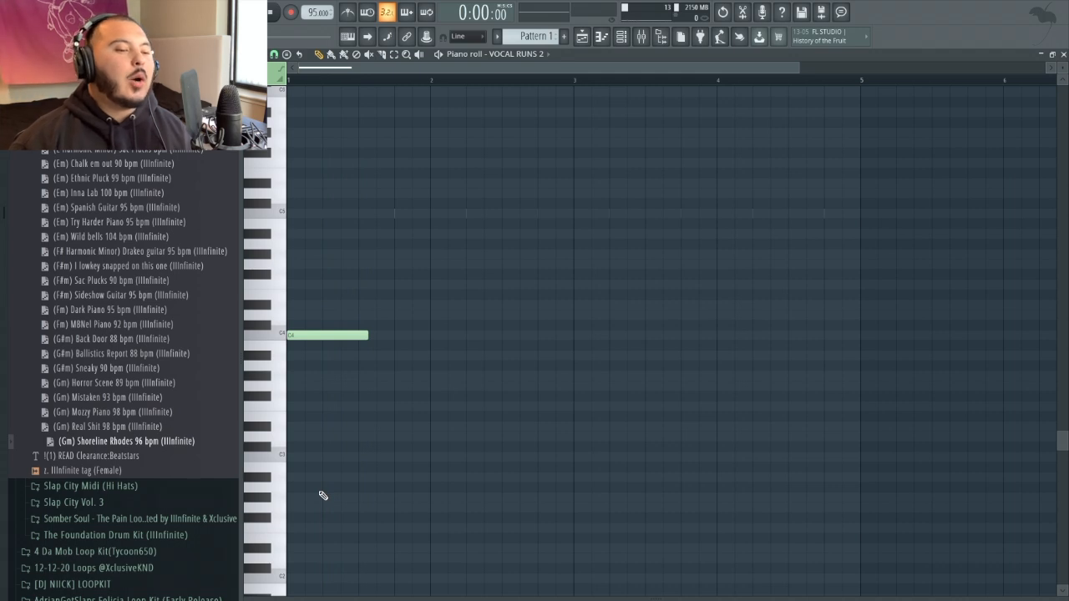
- Raise the note four semitones to E4 and play it, and bring it back to C4 for another listen
key("shift+Up")
key("shift+Up")
key("shift+Up")
key("shift+Up")
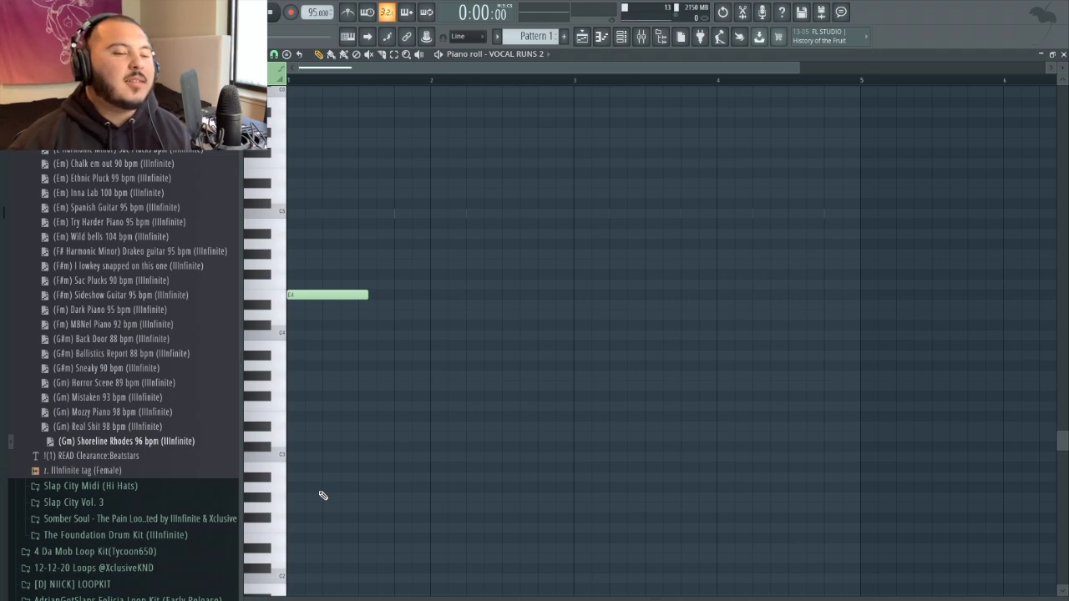
key("space")
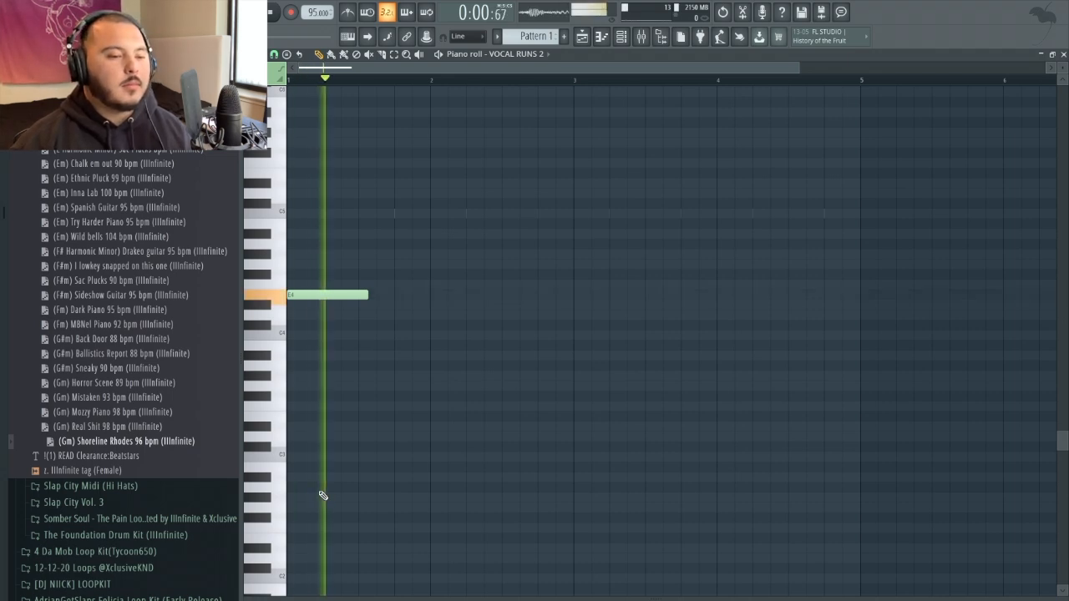
key("space")
key("shift+Down")
key("shift+Down")
key("shift+Down")
key("shift+Down")
key("space")
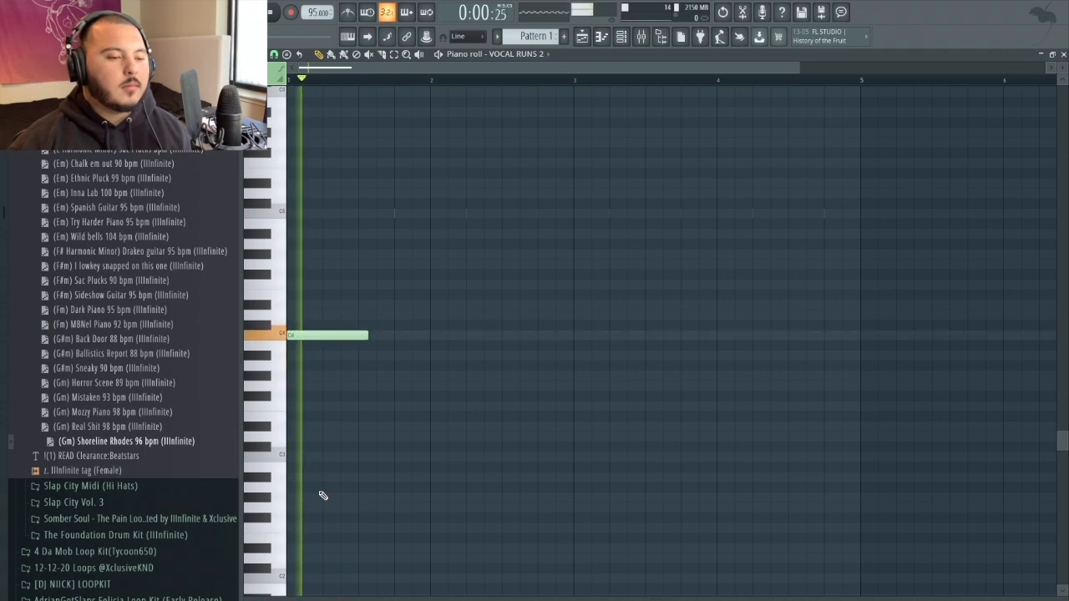
- Raise the vocal note eight semitones from C4 to G#4, playing it at the higher pitches
key("shift+Up")
key("shift+Up")
key("shift+Up")
key("shift+Up")
key("shift+Up")
key("shift+Up")
key("shift+Up")
key("shift+Up")
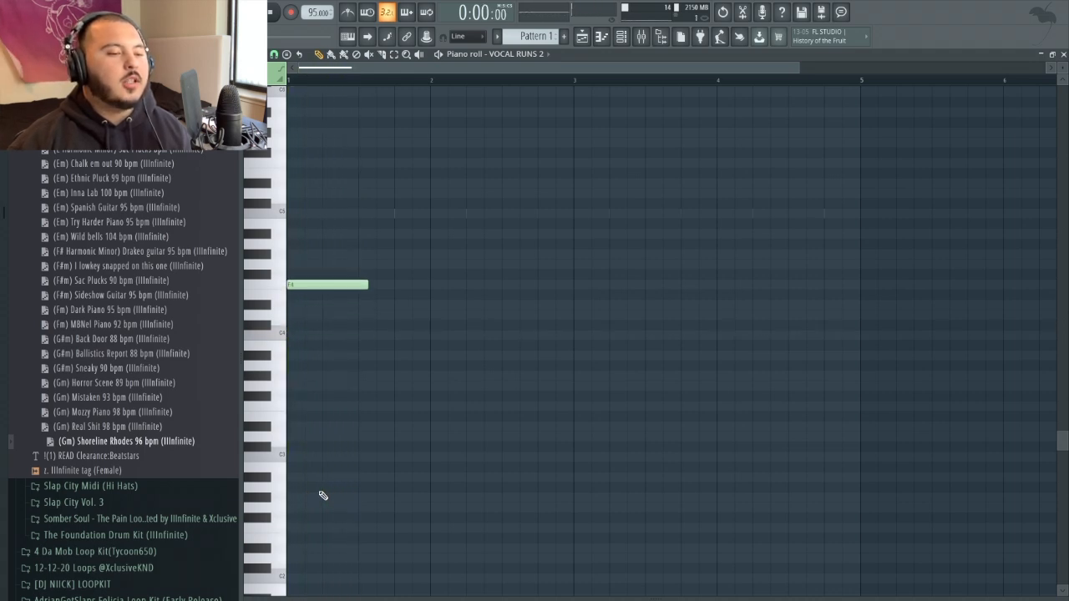
key("space")
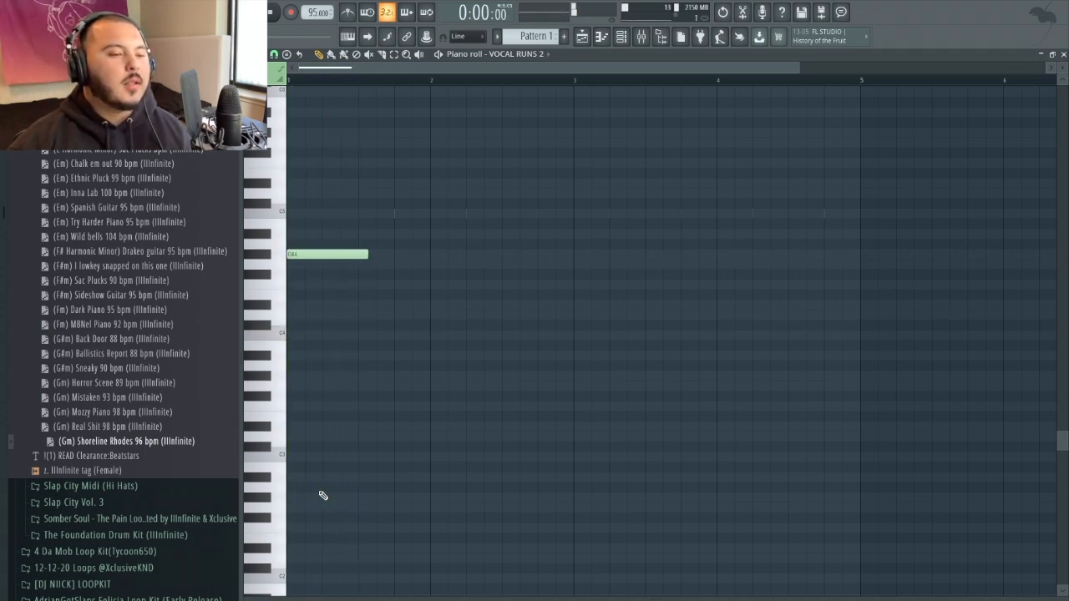
- Raise the vocal note another four semitones to C5
key("shift+Up")
key("shift+Up")
key("shift+Up")
key("shift+Up")
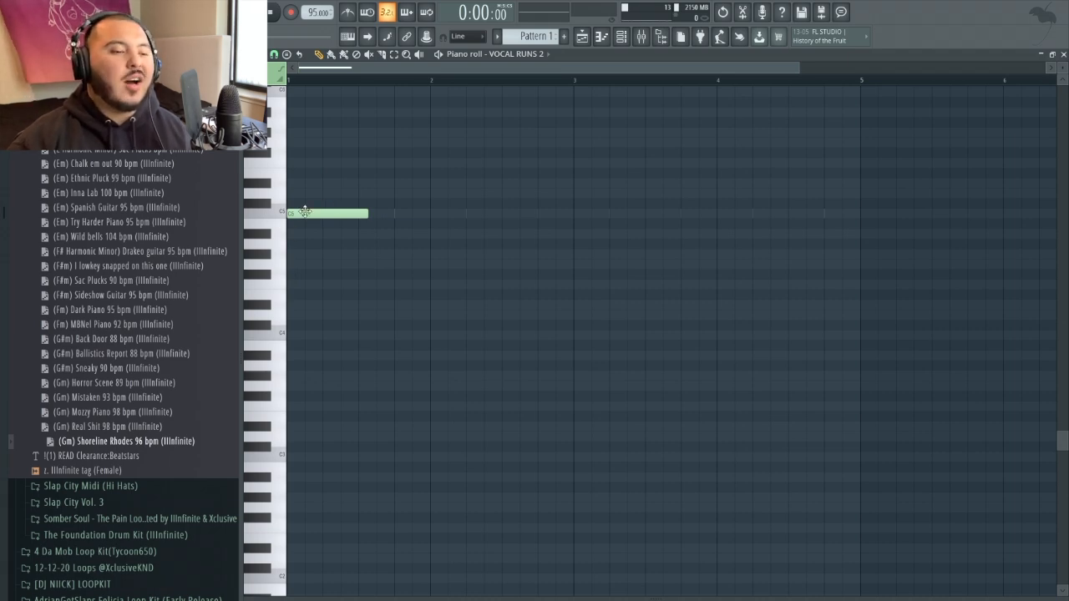
- Return to the channel rack, select Xpand!2 #3 and load the (Gm) Shoreline Rhodes 96 bpm MIDI onto it
key("F6")
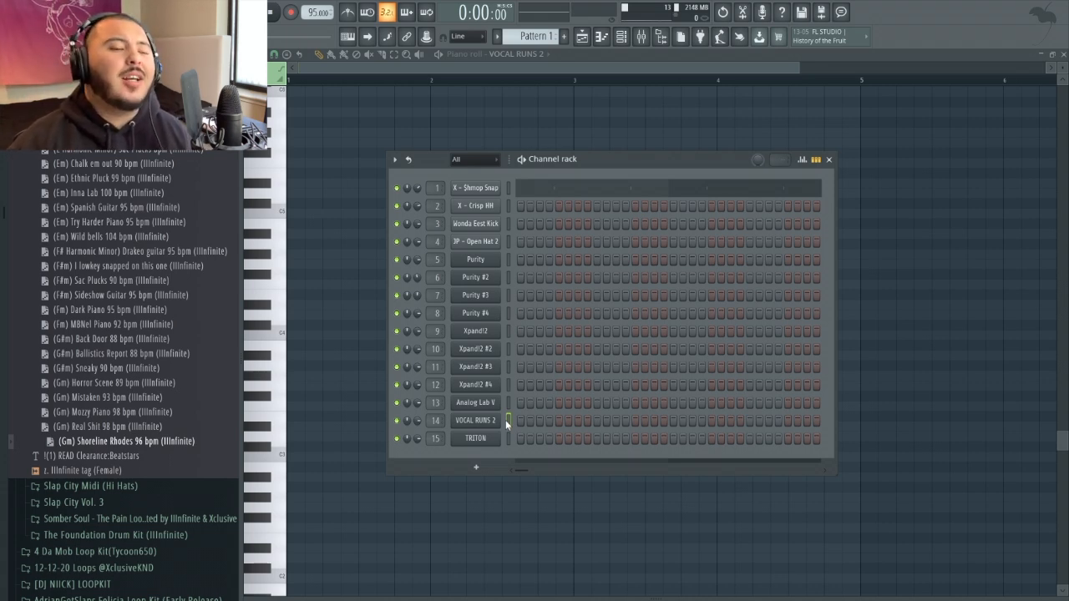
left_click(510, 368)
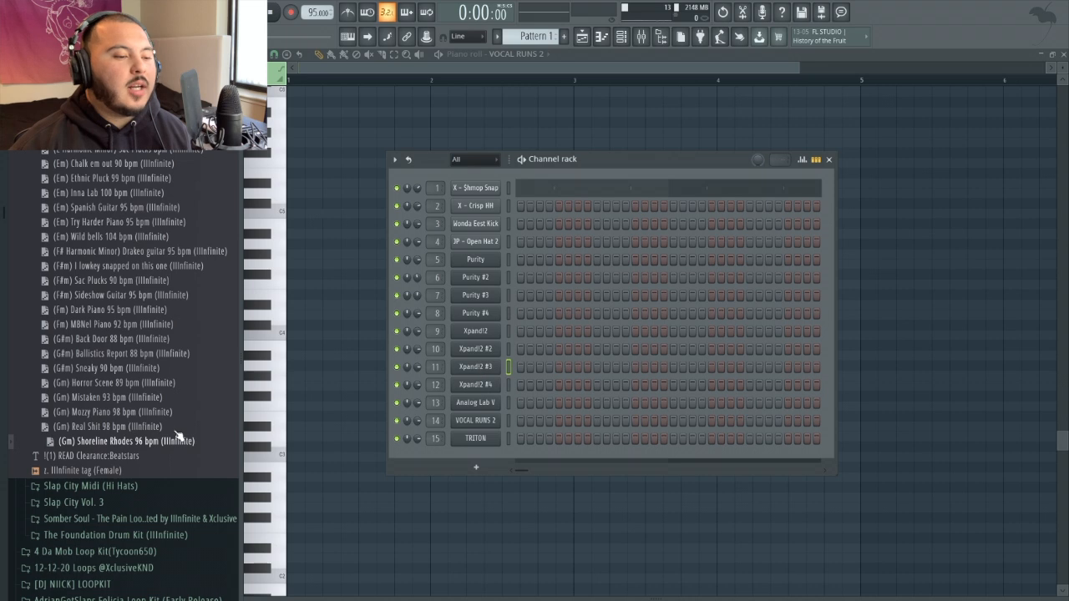
right_click(97, 441)
left_click(159, 443)
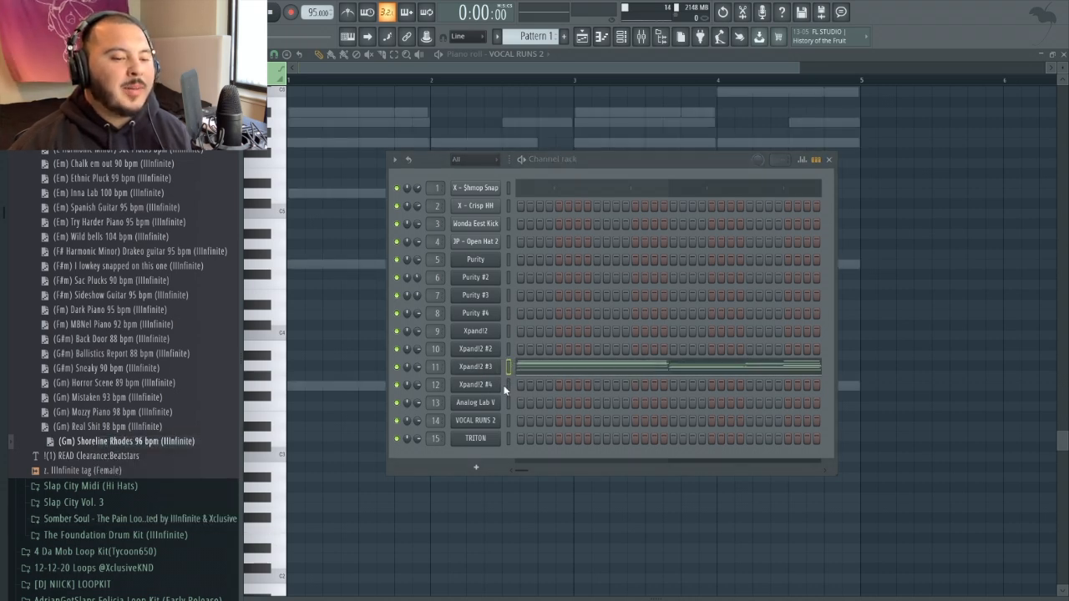
- Check which presets are loaded on the Purity #2 and Purity #3 channels
left_click(511, 383)
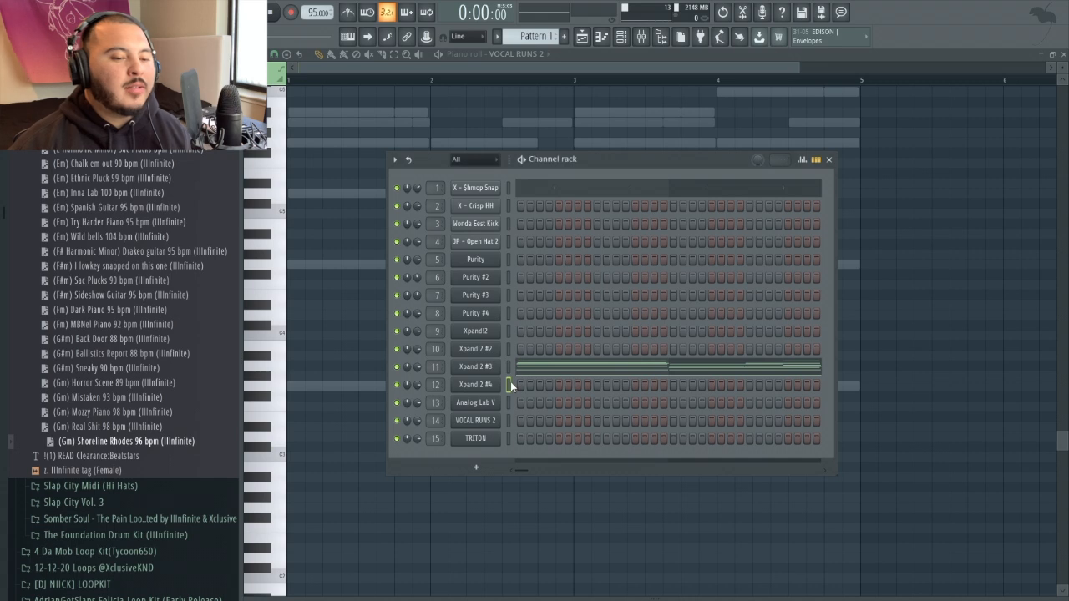
left_click(497, 278)
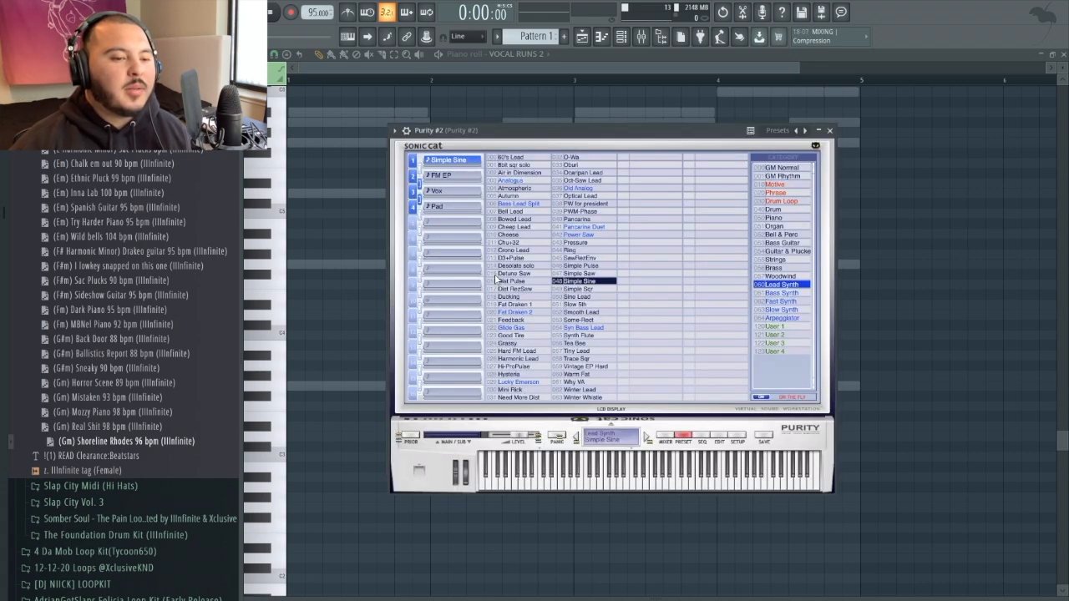
left_click(830, 131)
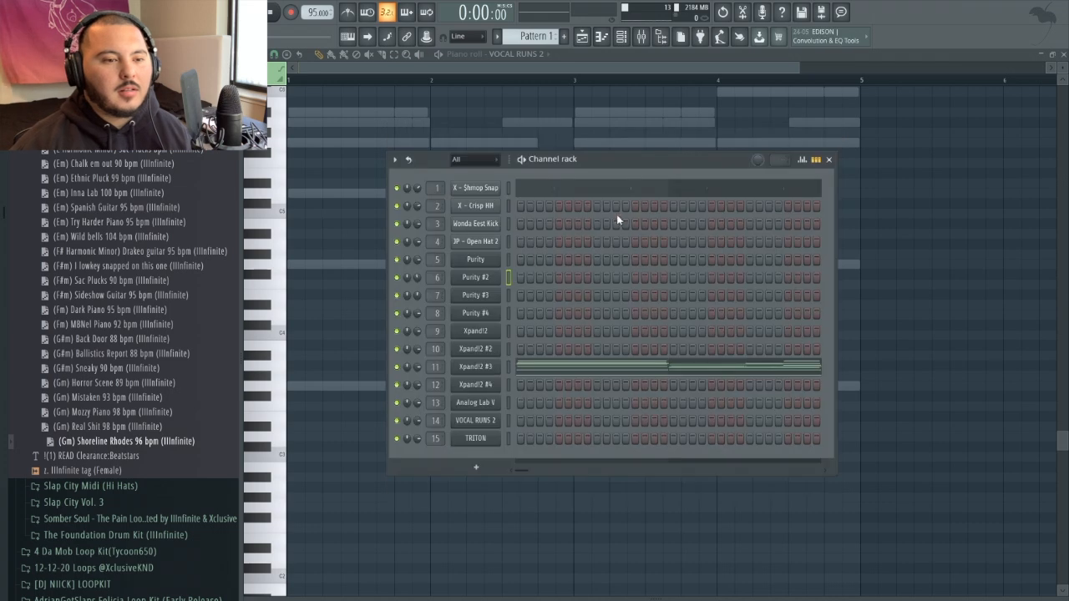
left_click(488, 299)
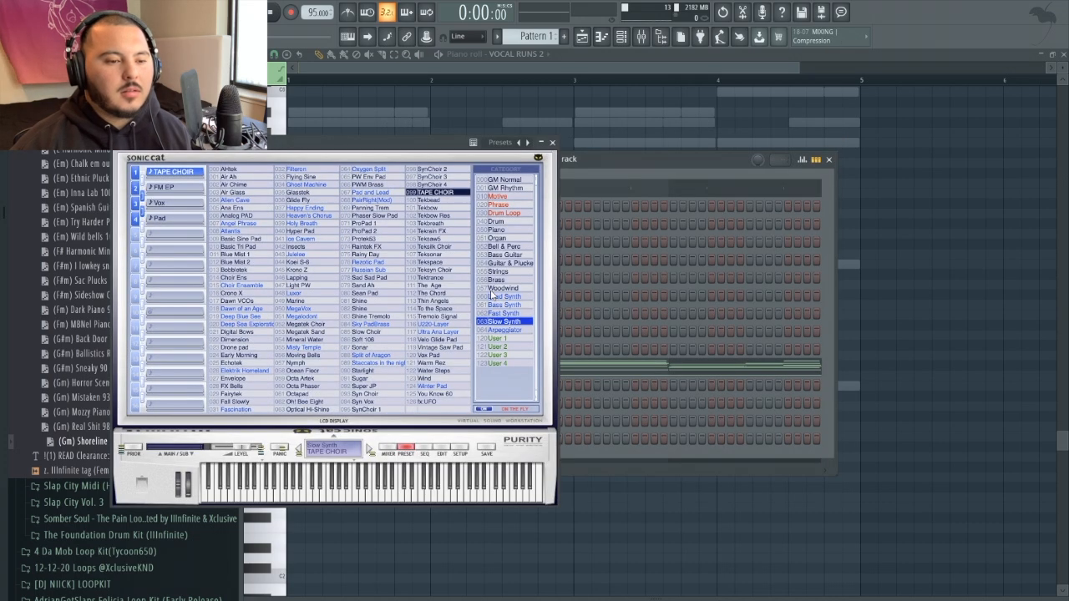
left_click(553, 143)
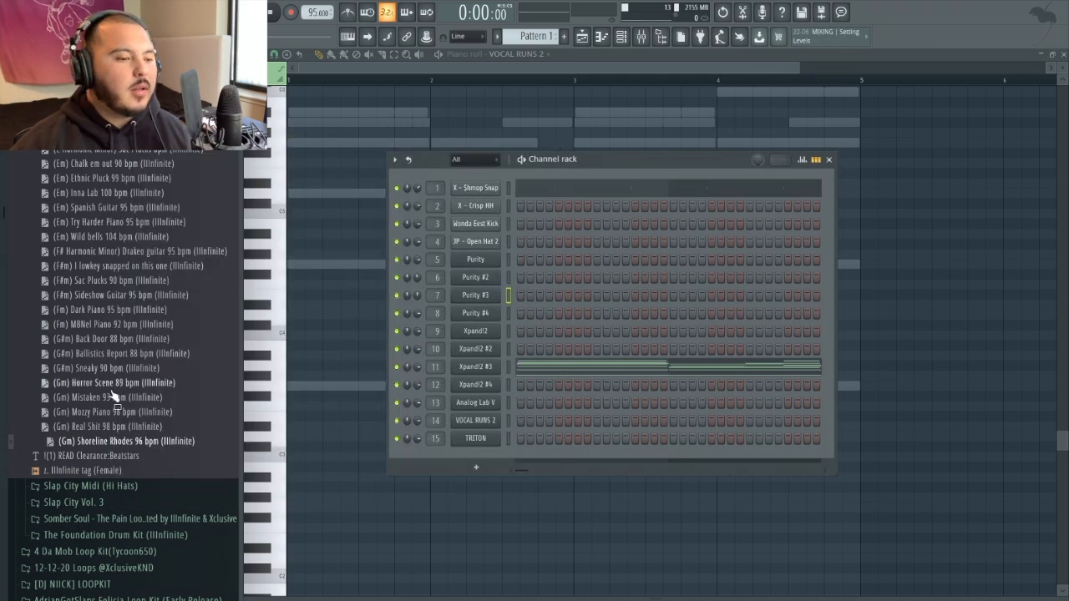
- Load the (Gm) Shoreline Rhodes 96 bpm MIDI onto Purity #3 and delete its lowest row of G3 notes
left_click_drag(100, 441, 501, 301)
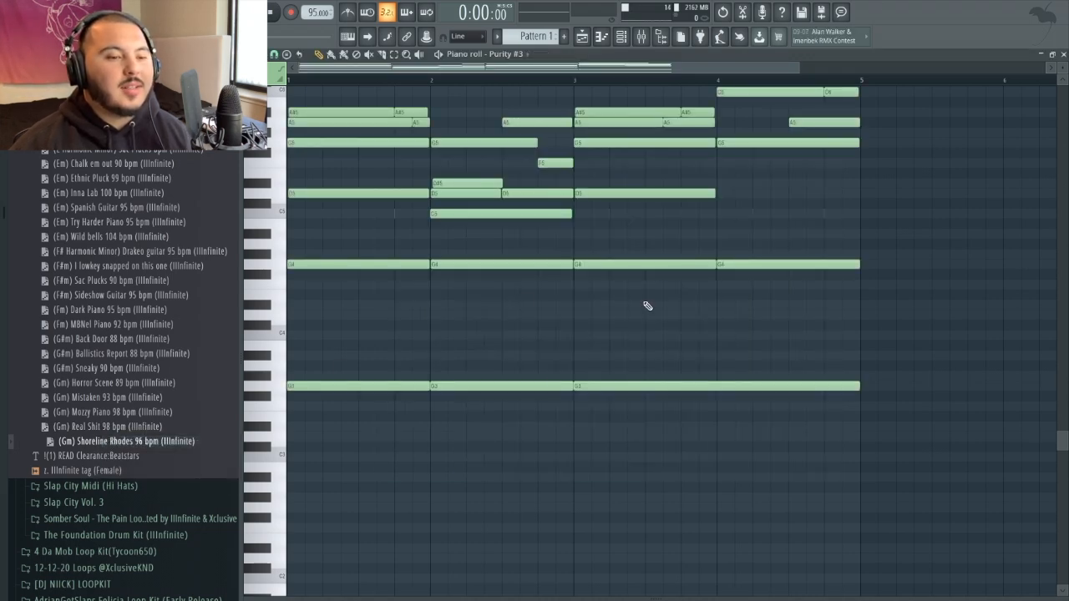
scroll(559, 375, "down", 3)
scroll(559, 377, "up", 6)
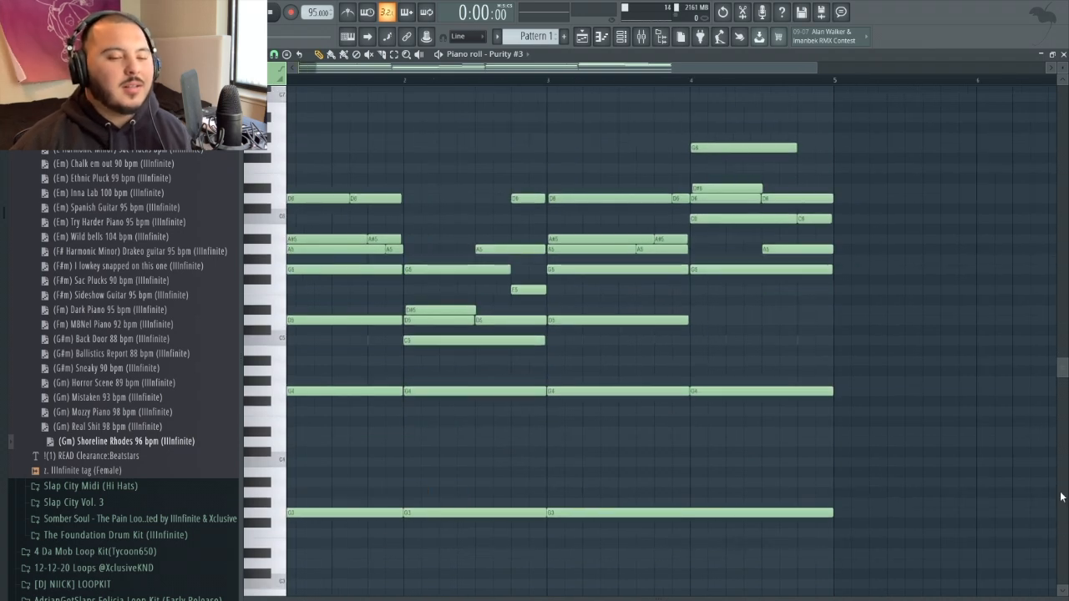
left_click_drag(882, 543, 386, 498)
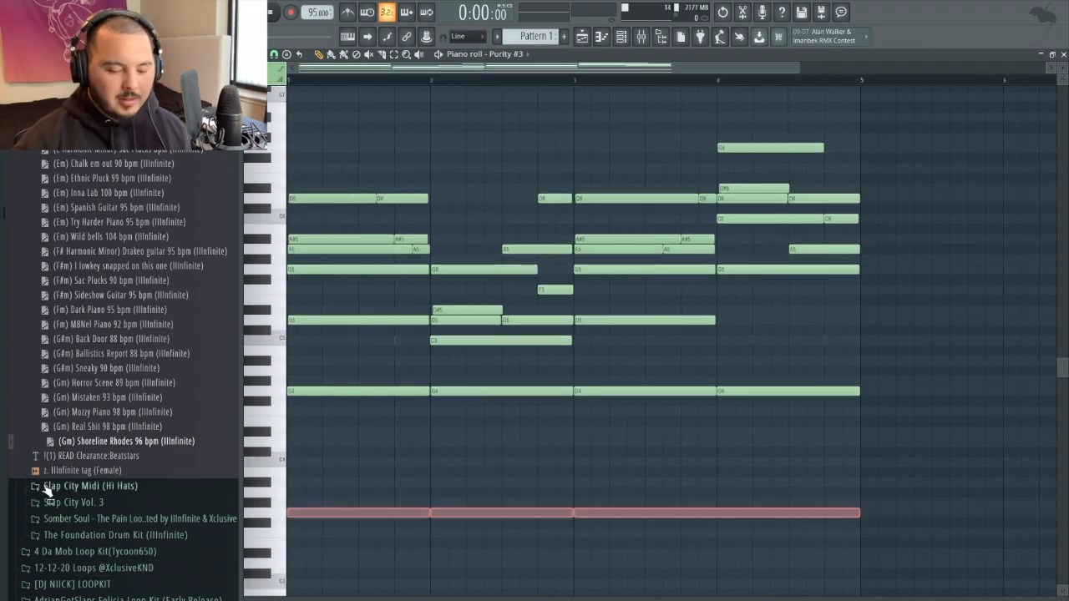
- Return to the channel rack and open the VOCAL RUNS 2 channel in the piano roll
left_click(621, 41)
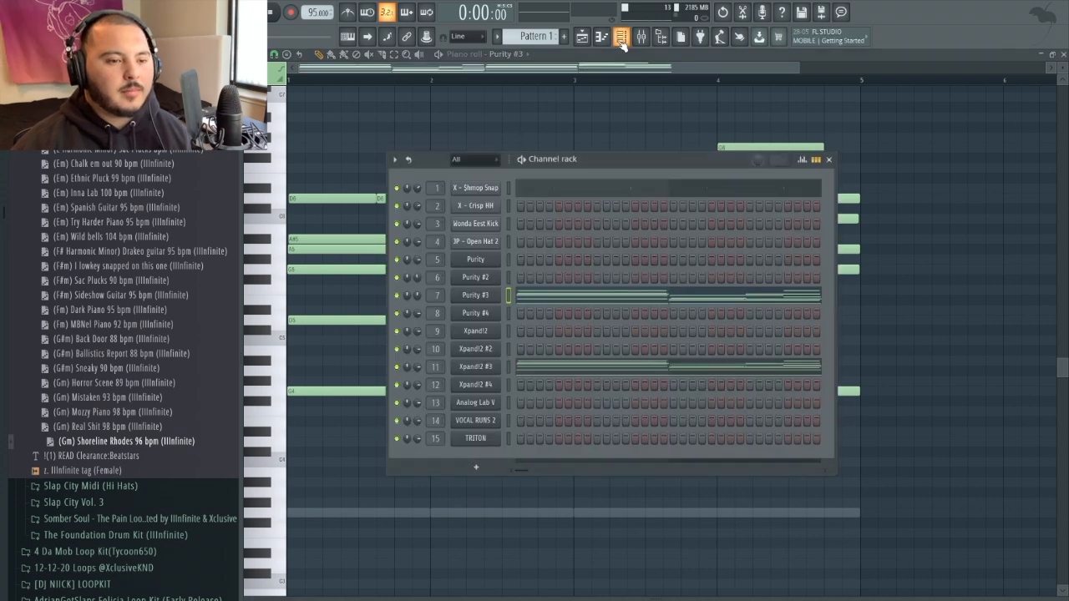
right_click(498, 419)
left_click(505, 422)
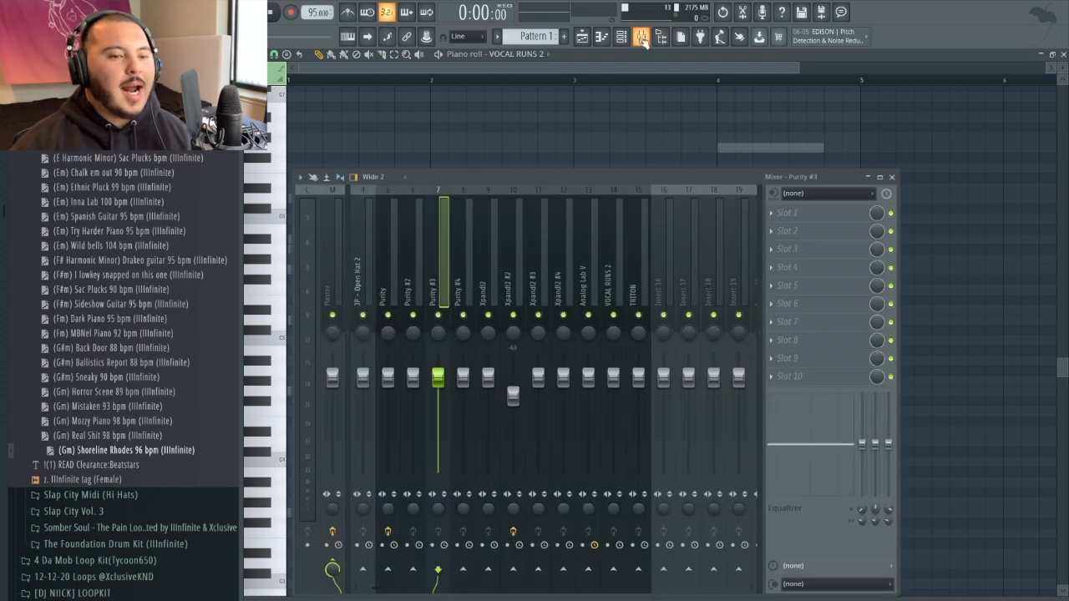
- Load the saved Vox Mix 2 mixer track state onto the VOCAL RUNS 2 mixer track
left_click(640, 37)
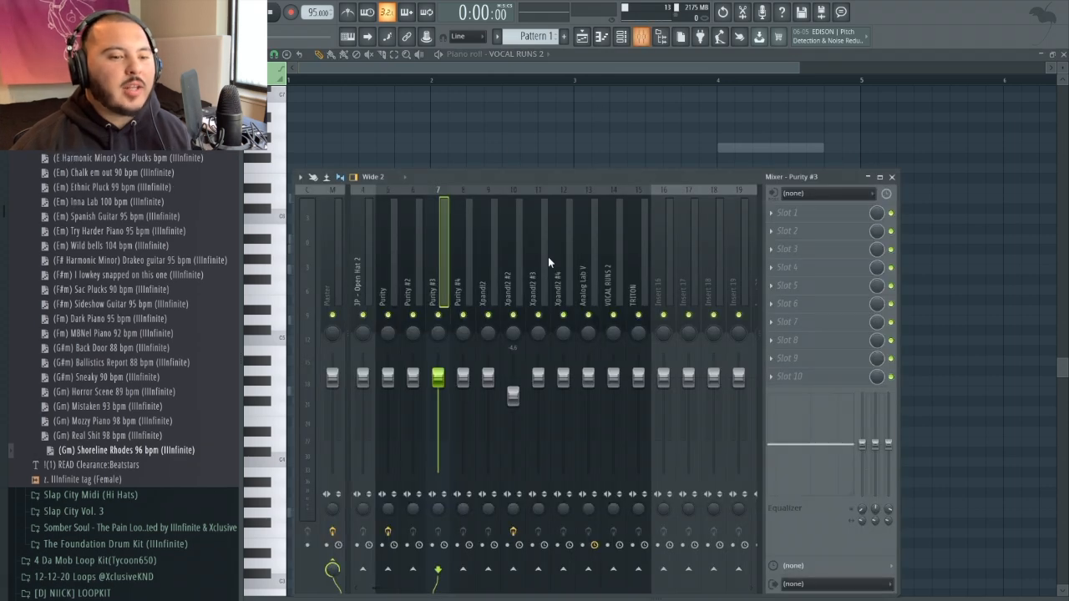
right_click(609, 268)
mouse_move(643, 251)
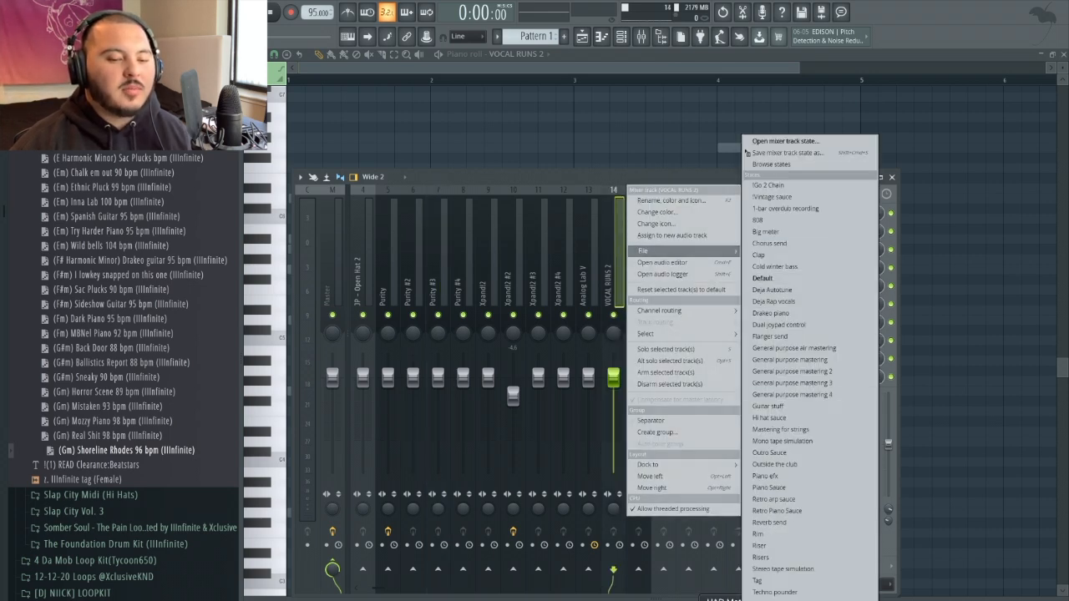
left_click(759, 600)
- Examine the Vox Mix 2 effects: Fruity Love Philter, Reeverb 2, Chorus, parametric EQ 2 and delay 2
left_click(809, 214)
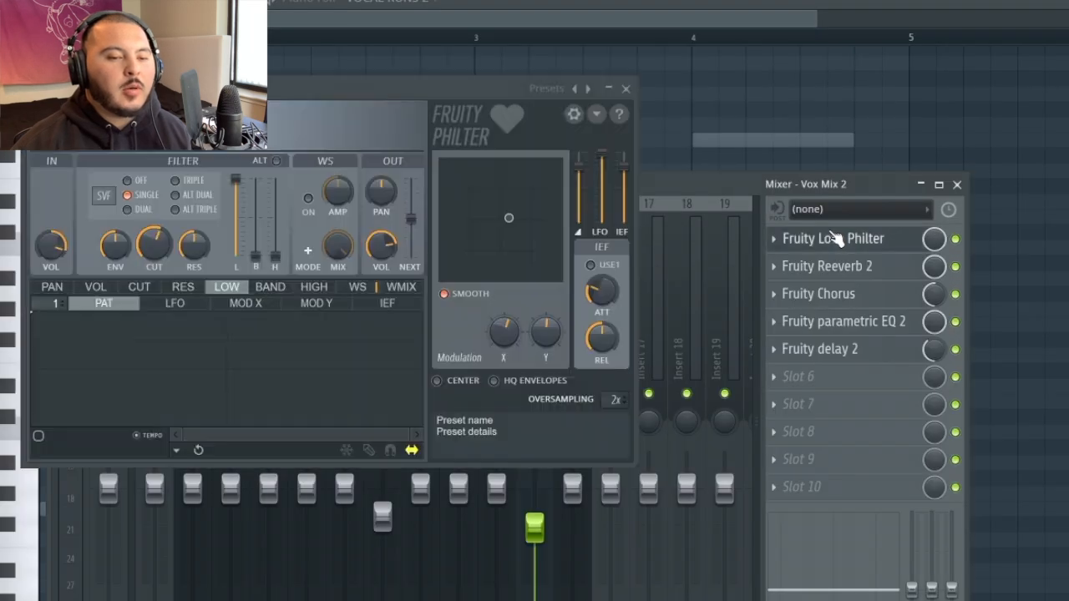
left_click(835, 266)
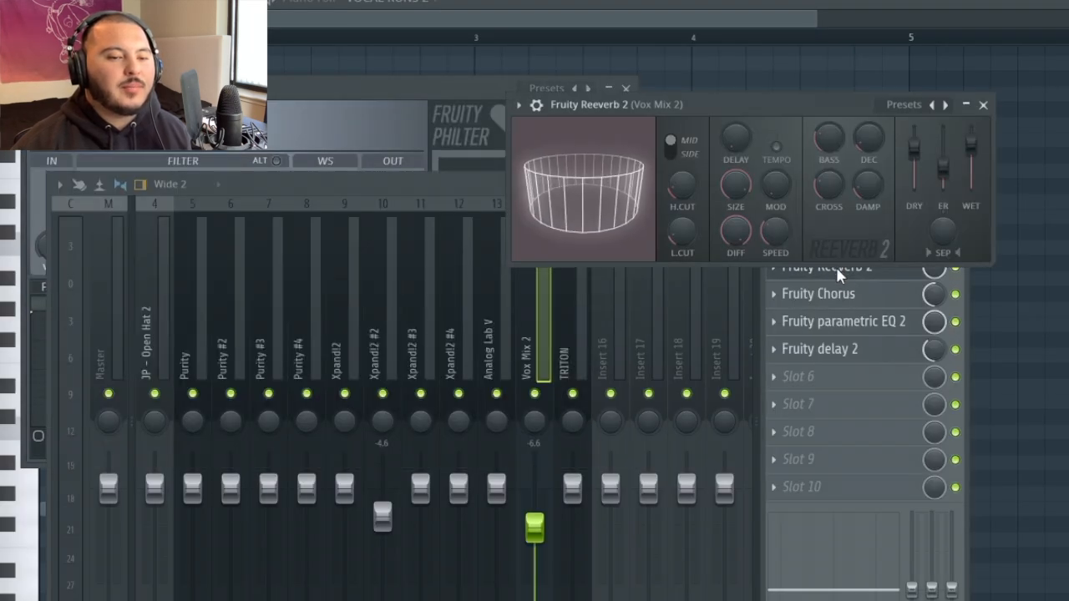
left_click(836, 293)
left_click(835, 324)
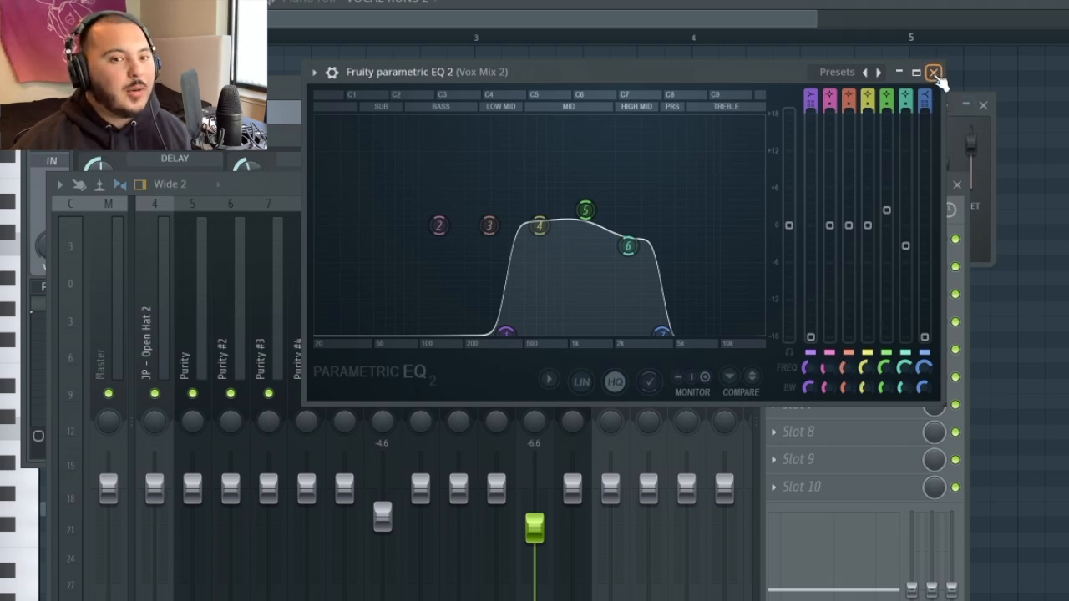
left_click(934, 72)
left_click(877, 351)
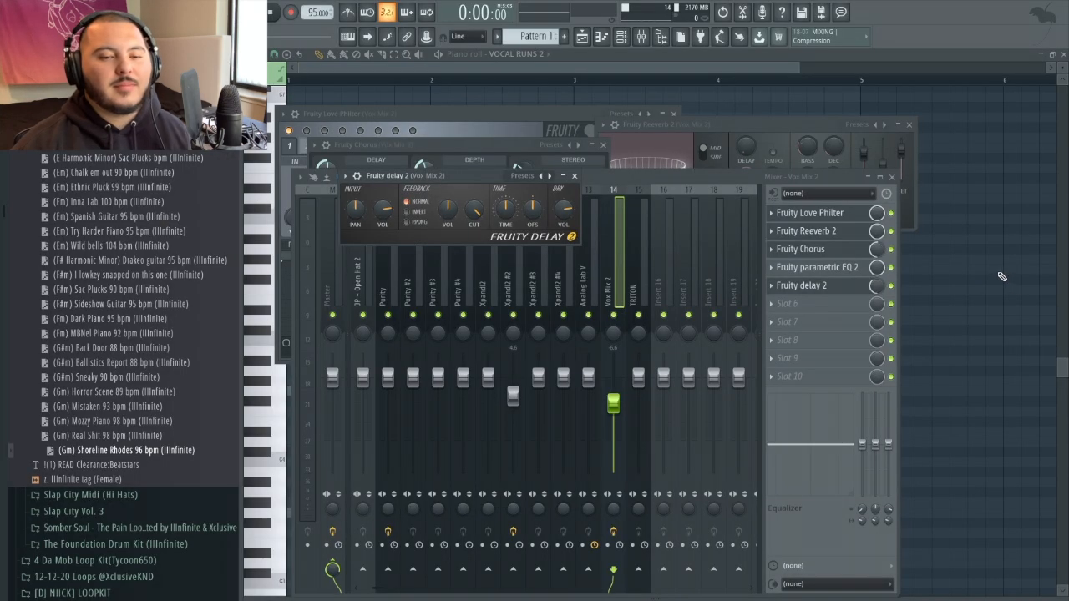
- Return to the VOCAL RUNS 2 piano roll and play the pattern to hear the loaded melody
left_click(1000, 276)
key("space")
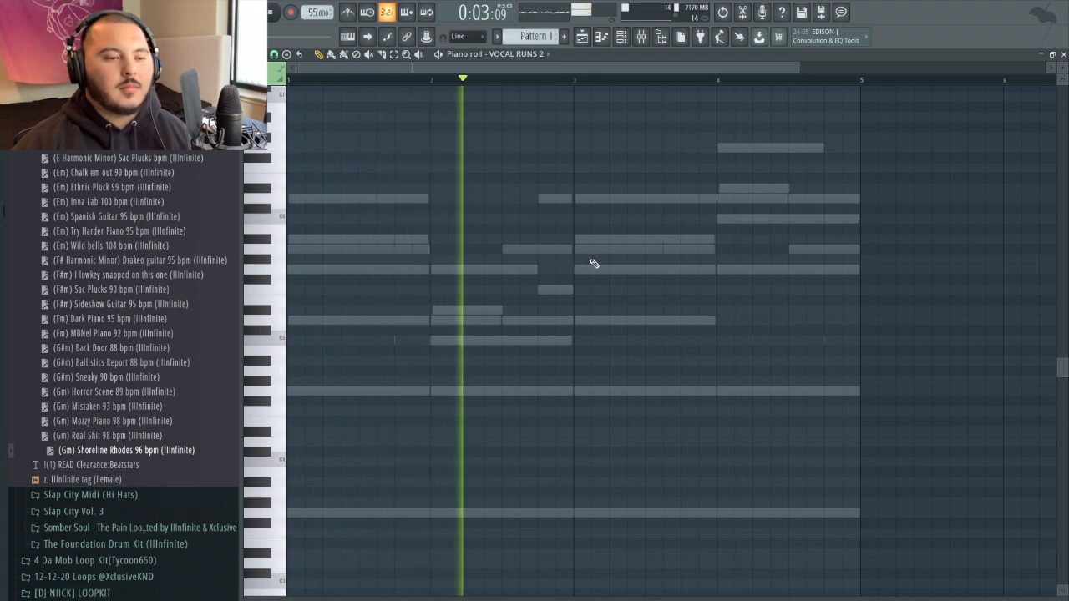
key("space")
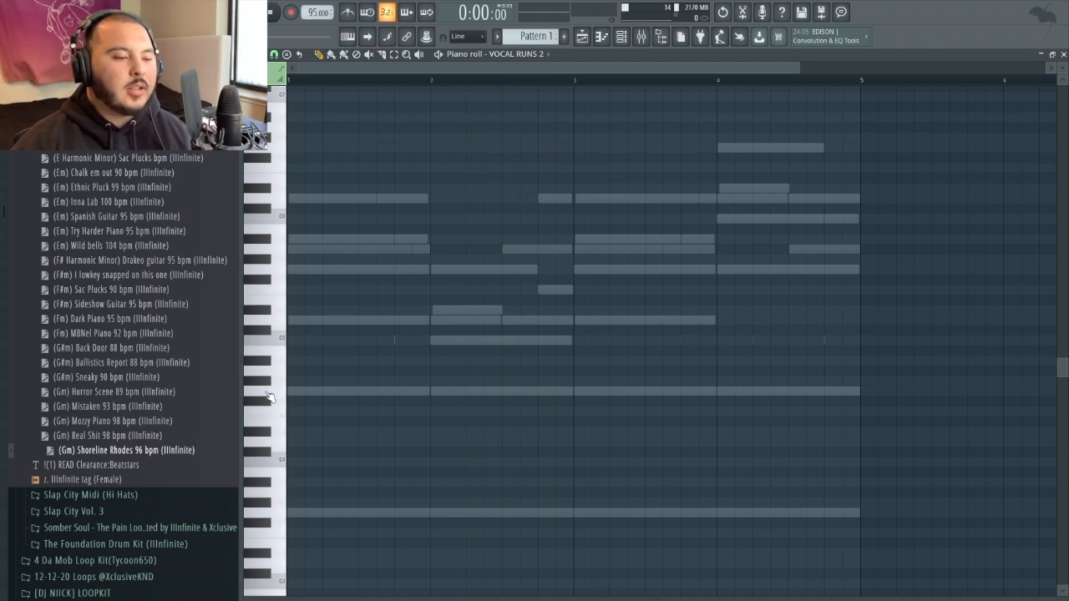
- Set the root note of the piano roll's scale highlighting to G
scroll(342, 84, "up", 3)
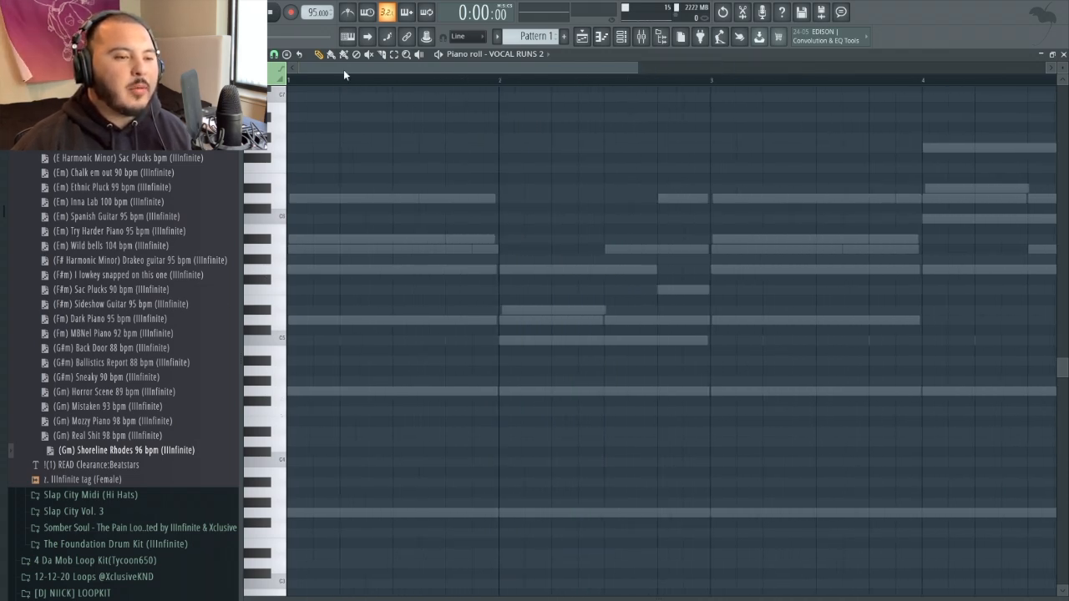
scroll(343, 72, "up", 2)
left_click(274, 54)
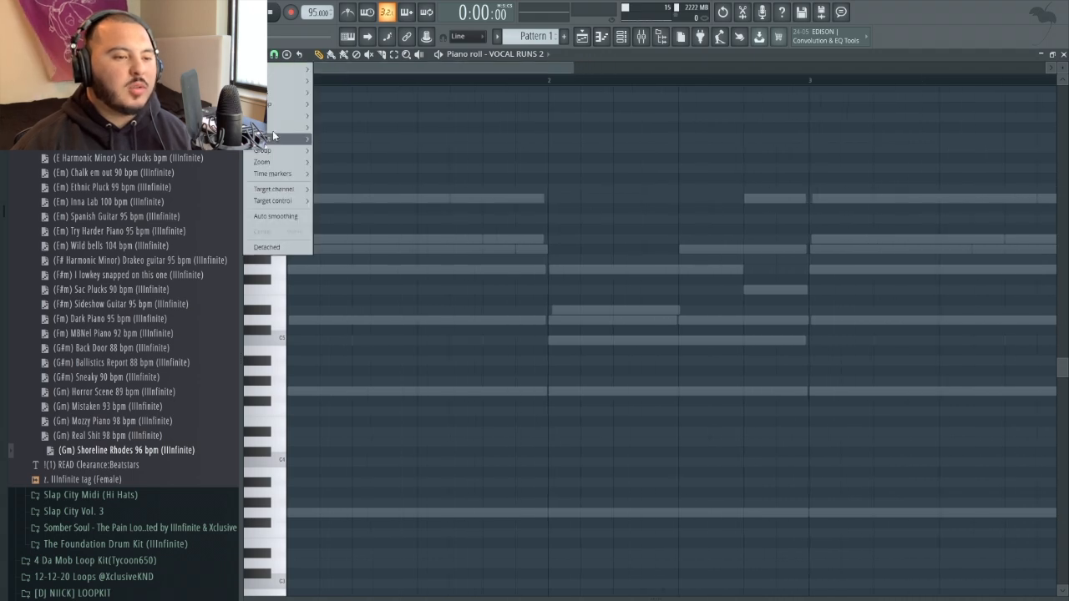
mouse_move(288, 116)
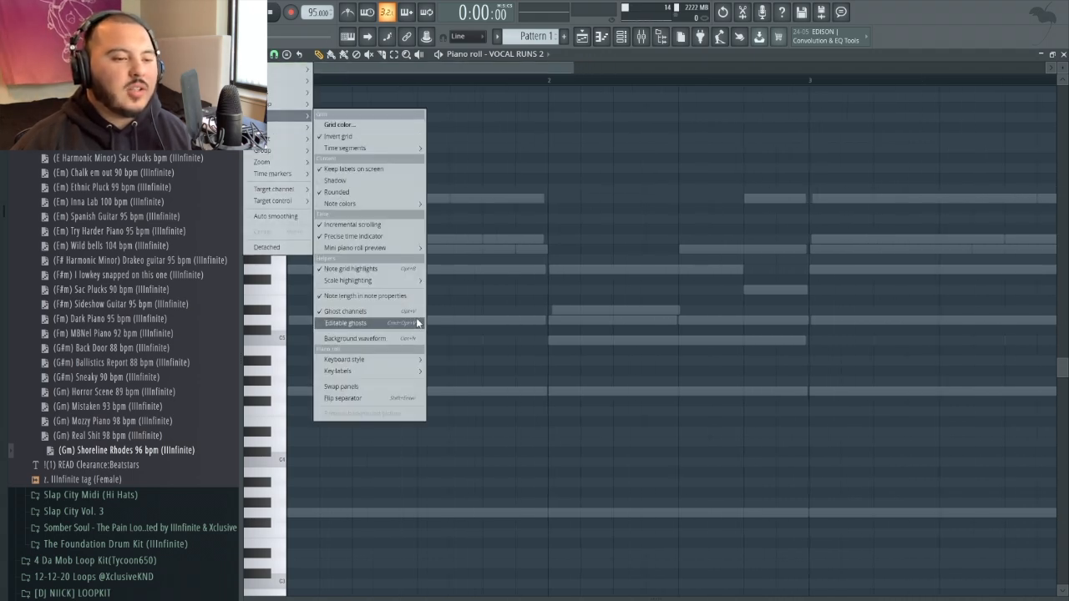
mouse_move(411, 283)
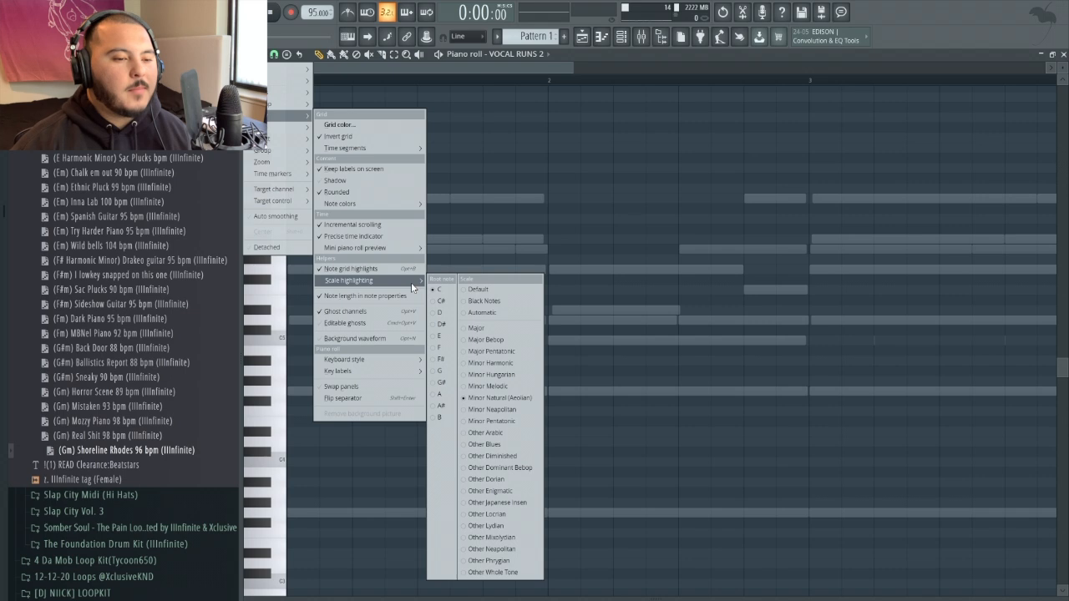
left_click(438, 373)
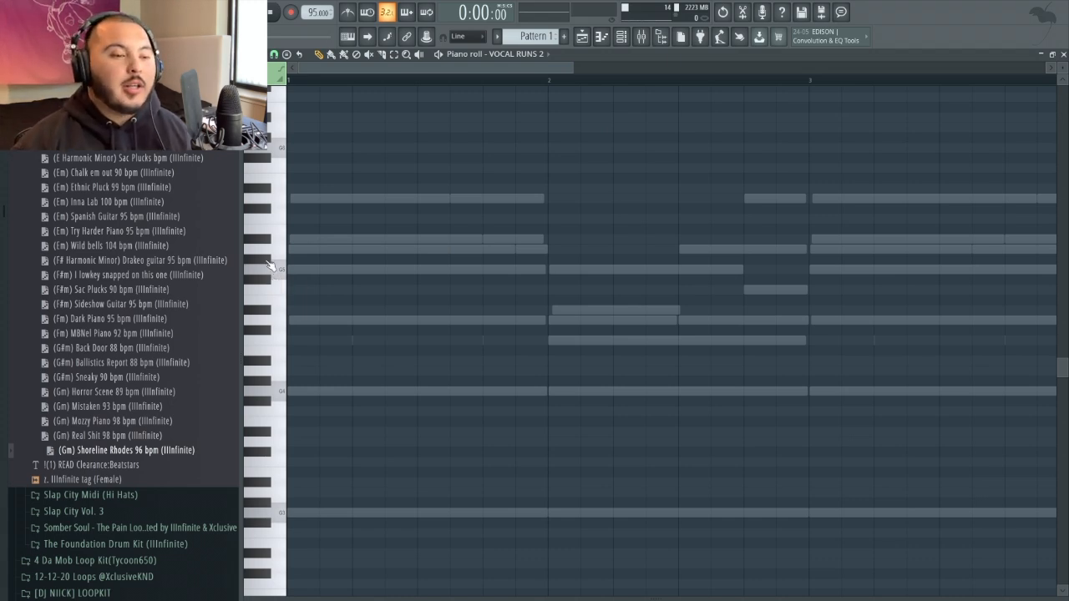
- Draw a G5 vocal note about half a bar long in the second half of bar 1
left_click(289, 279)
left_click_drag(280, 275, 281, 269)
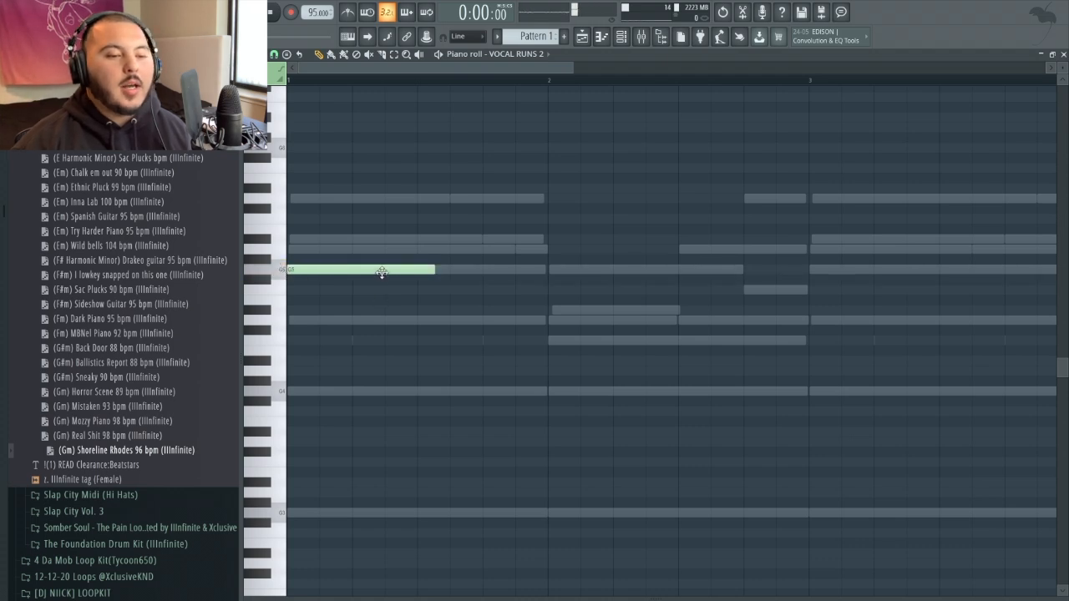
left_click_drag(376, 269, 496, 270)
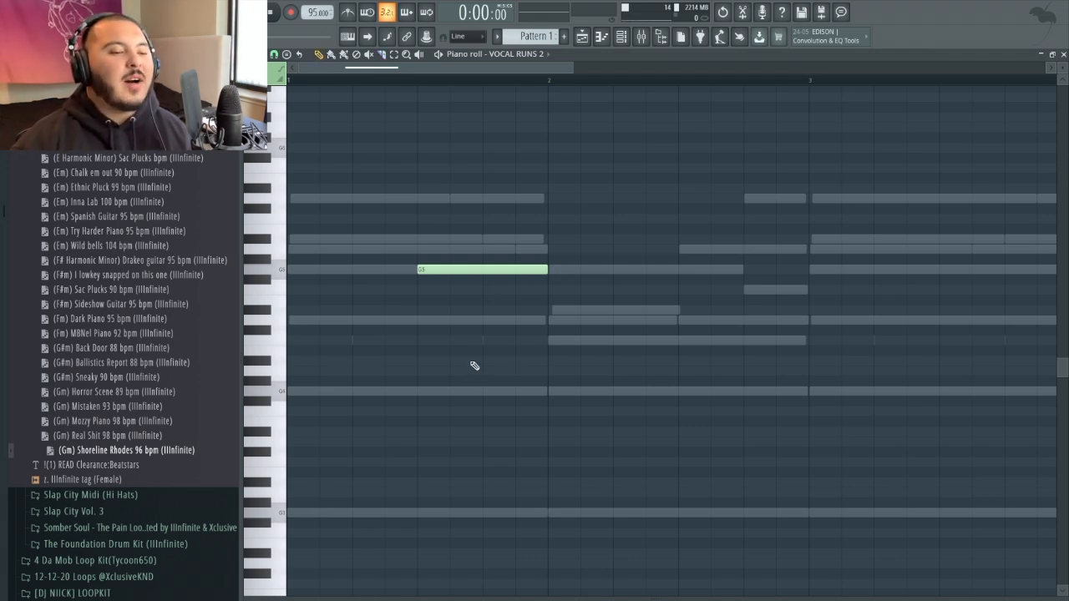
- Select the G5 vocal note and shift it to the start of bar 2
left_click_drag(496, 344, 349, 209)
key("shift+Right")
key("shift+Right")
key("shift+Right")
key("shift+Right")
key("shift+Right")
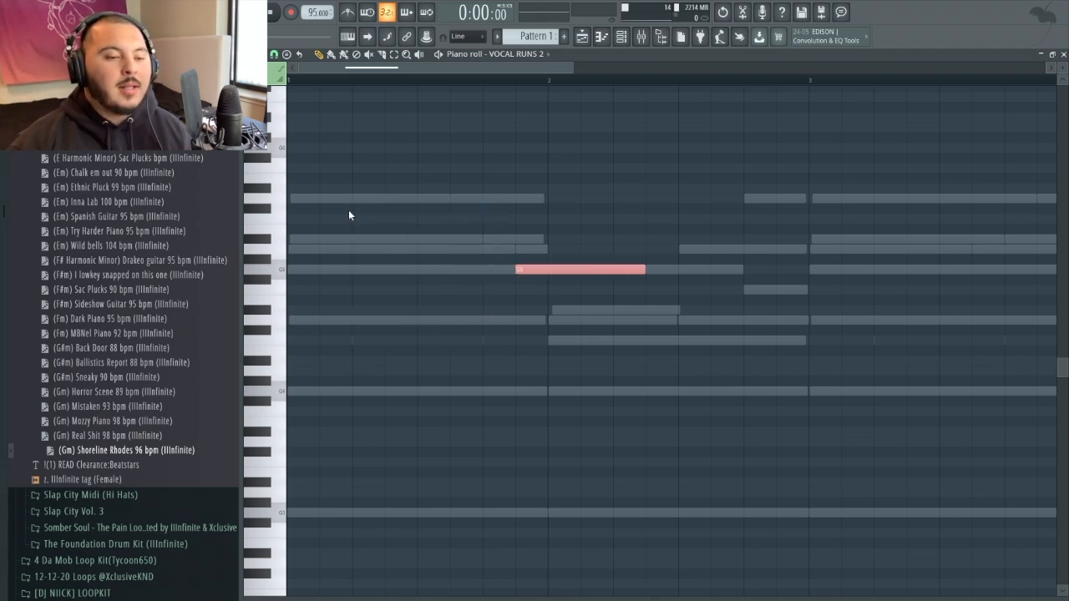
key("shift+Left")
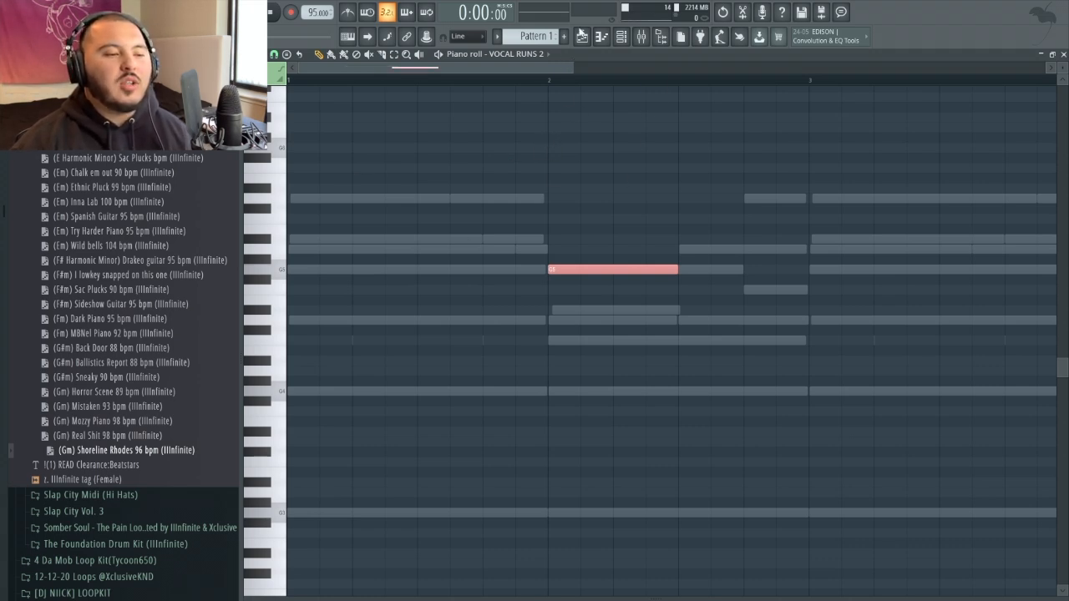
- Place a half-bar G6 note at the start of bar 4, and move both vocal notes half a bar earlier
scroll(397, 267, "down", 3)
scroll(554, 312, "down", 1)
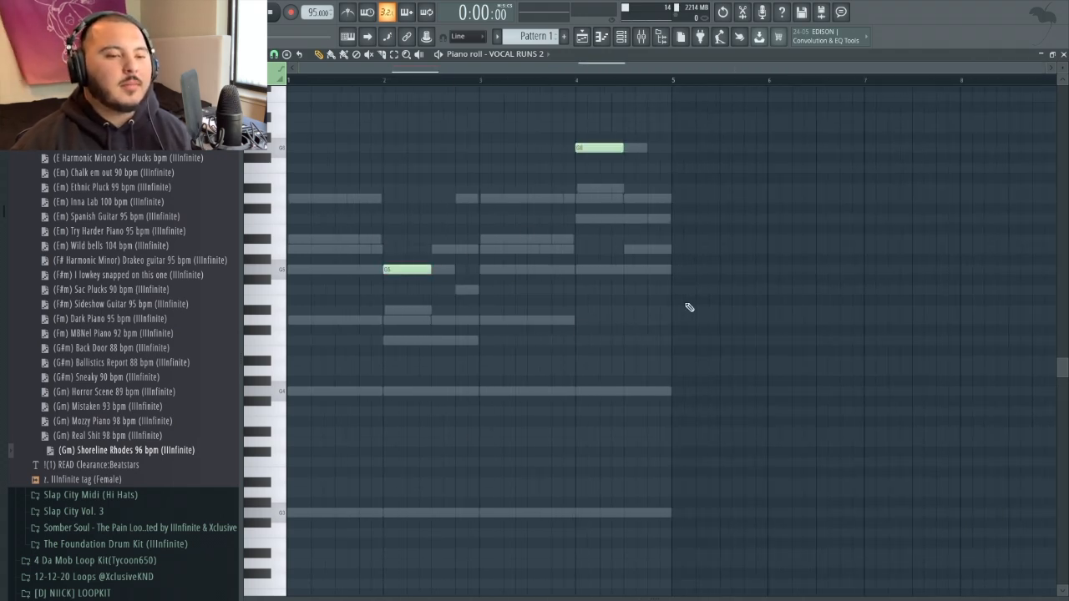
left_click_drag(689, 308, 438, 86)
left_click(418, 305, "ctrl+shift")
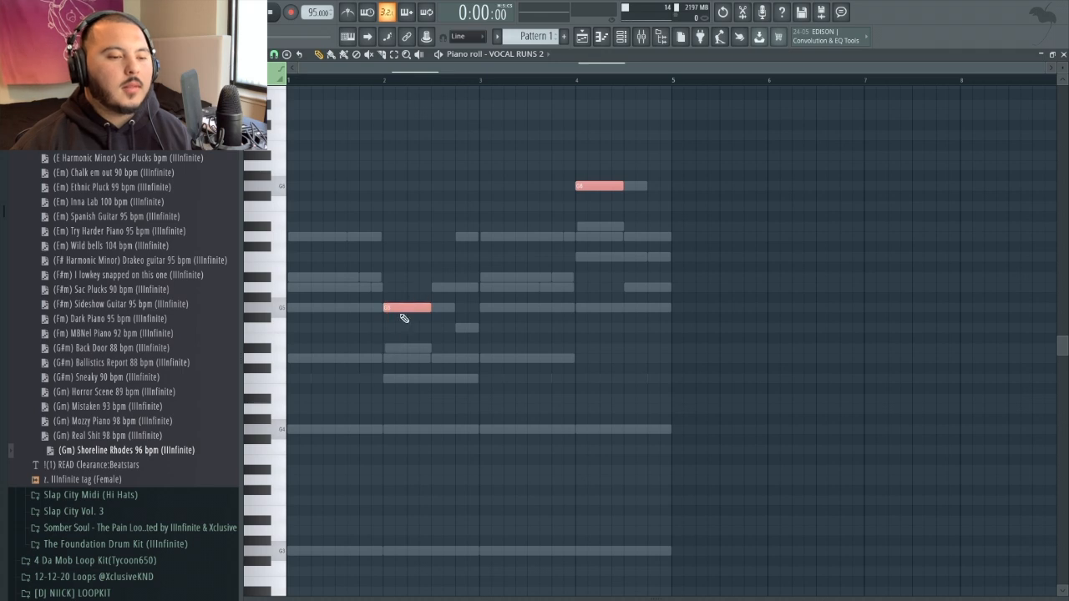
left_click_drag(396, 311, 344, 312)
left_click(413, 422)
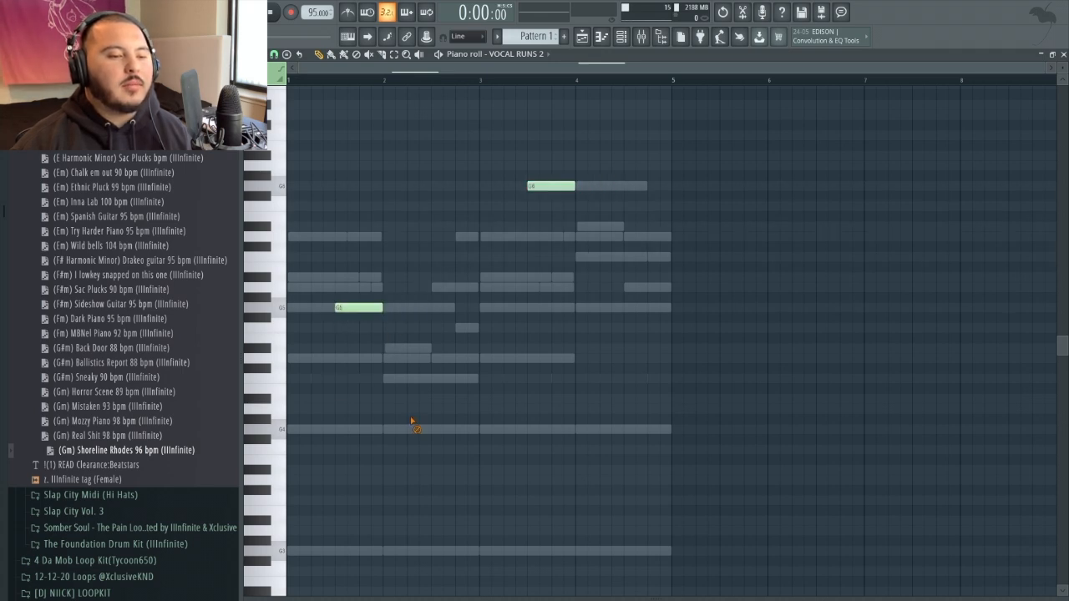
- Play the pattern while transposing both vocal notes down three octaves and back up one octave
key("space")
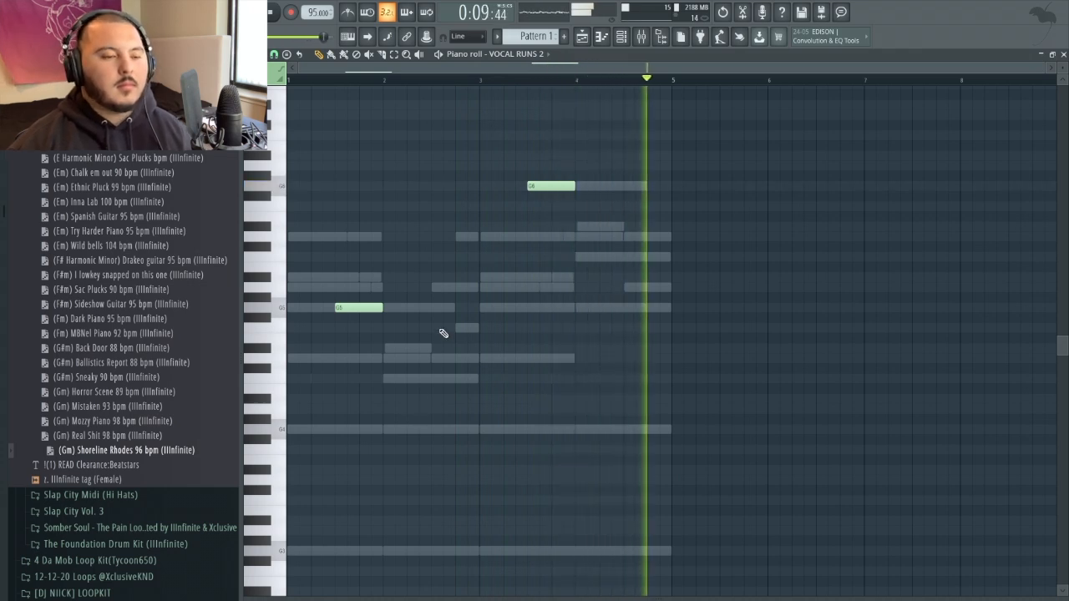
key("ctrl+Down")
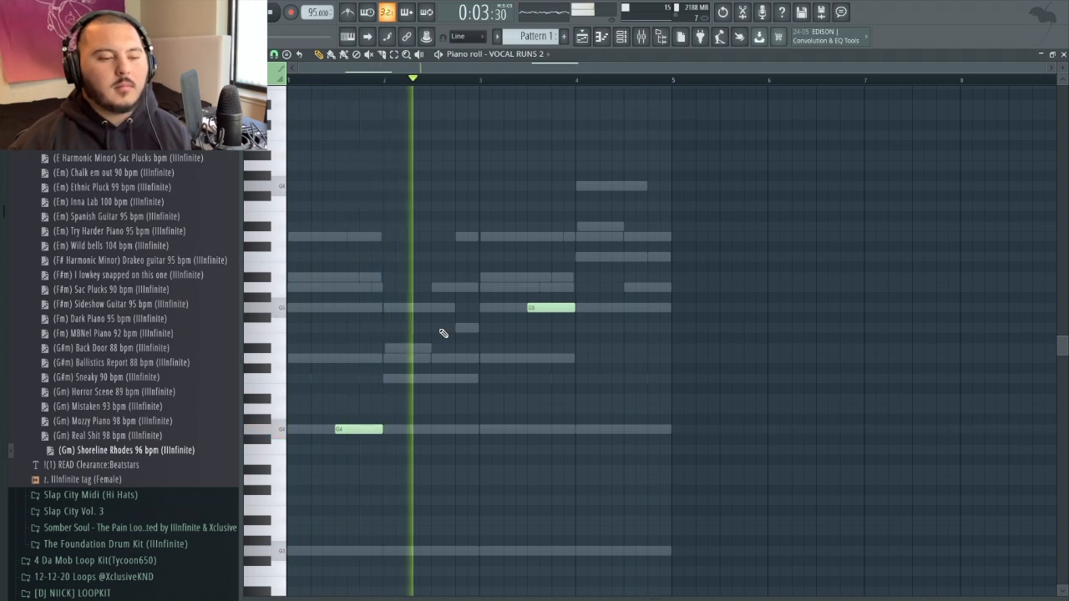
key("ctrl+Down")
key("ctrl+Down")
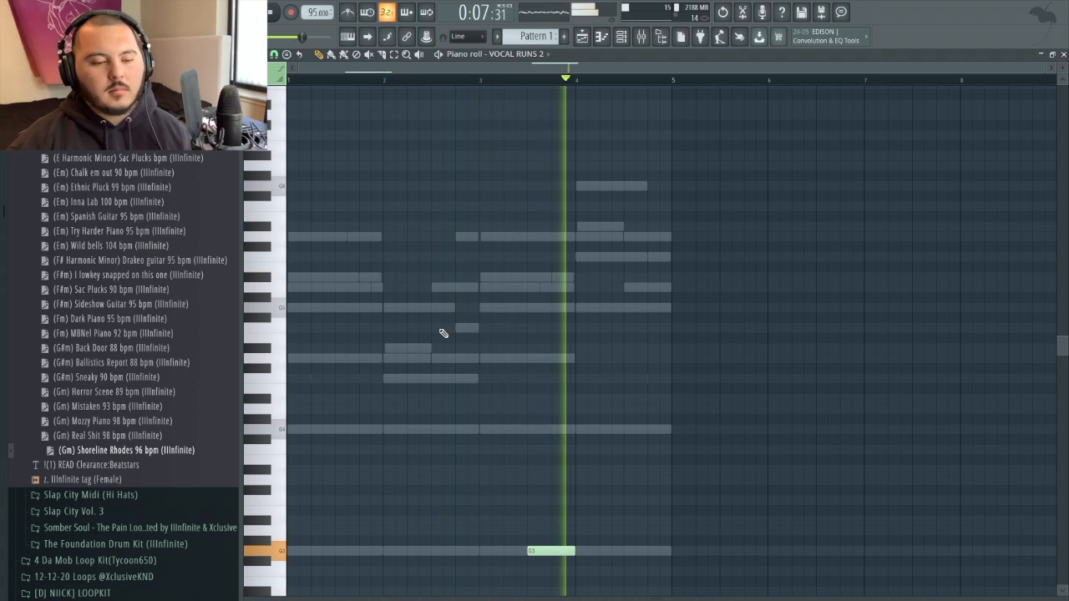
key("ctrl+Up")
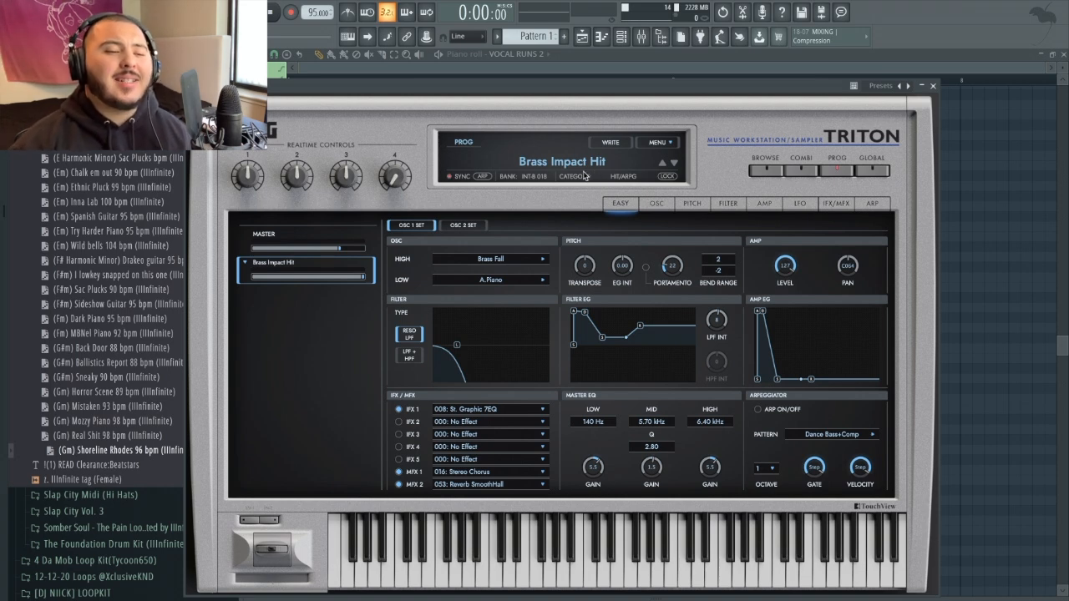
- Close the TRITON synth with its Brass Impact Hit preset and return to the channel rack
left_click(934, 86)
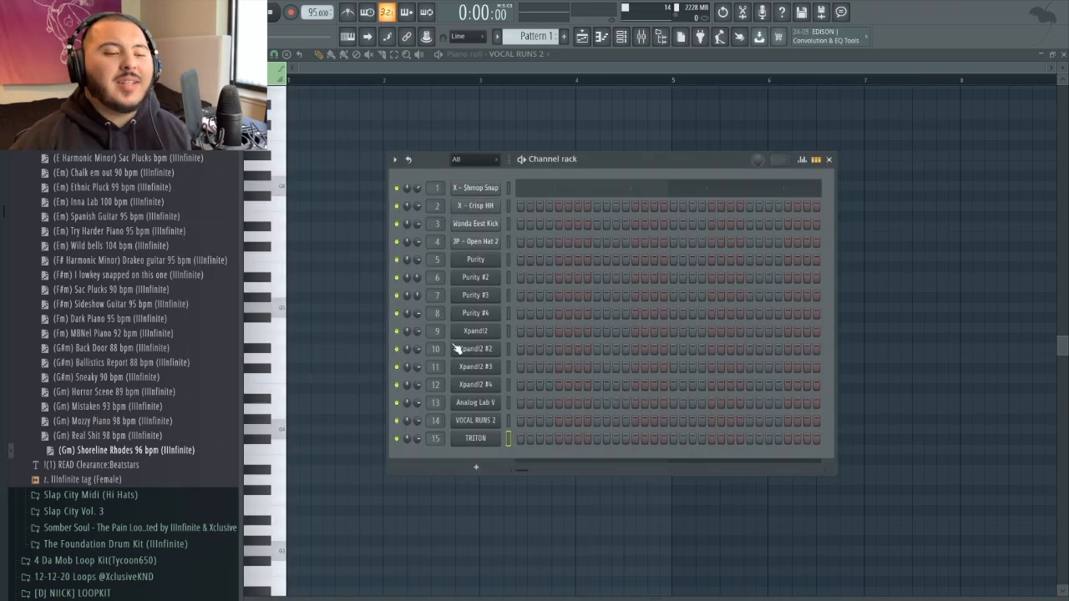
- Place a half-bar G5 note at the start of bar 1 in the TRITON channel's piano roll
right_click(497, 442)
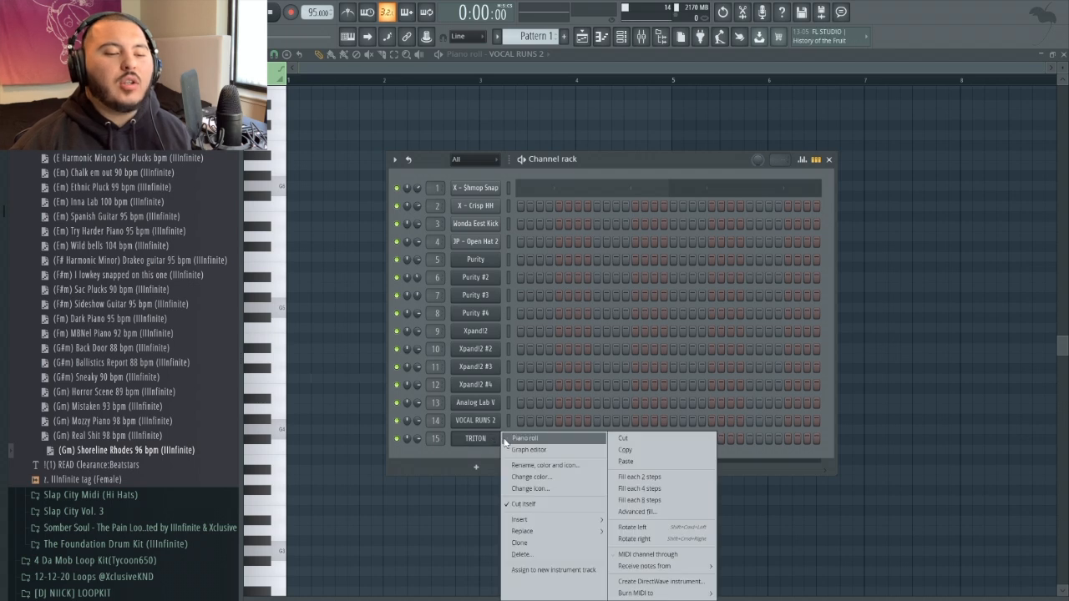
left_click(518, 438)
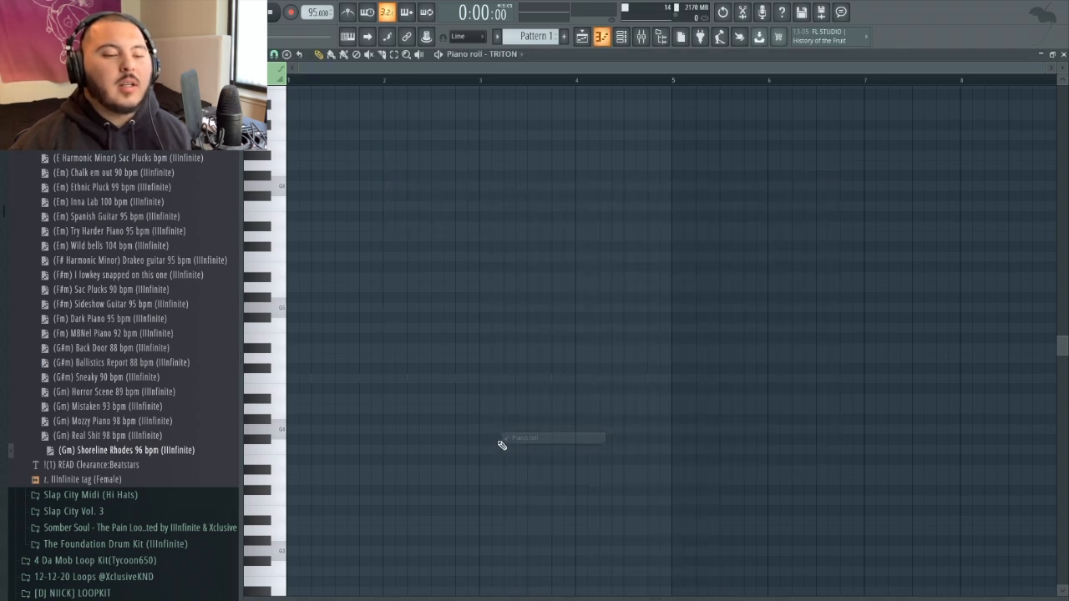
left_click(306, 308)
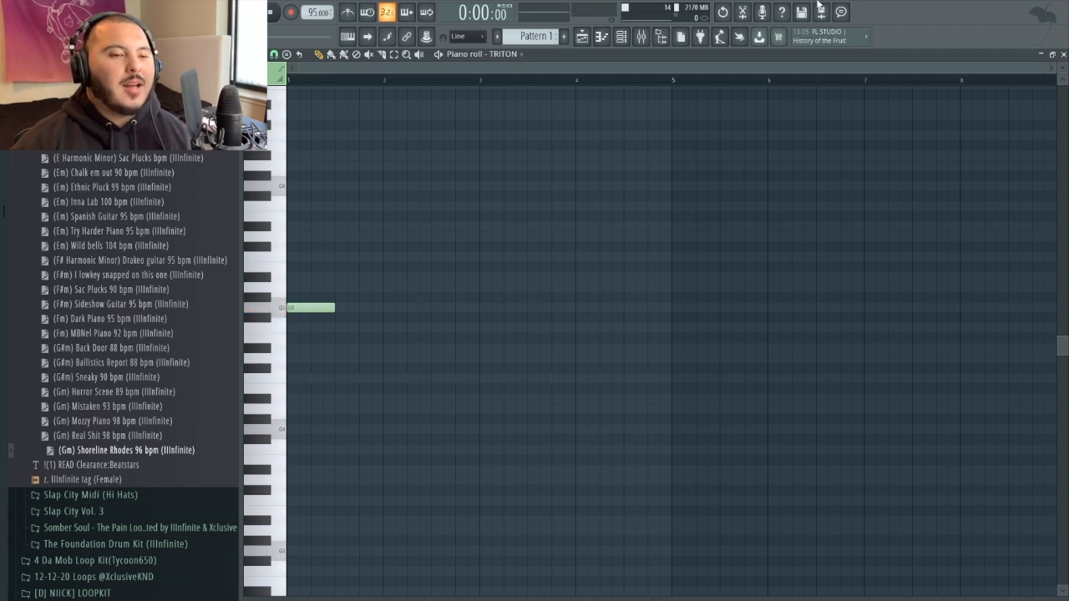
- Add Fruity Reeverb 2 to the TRITON mixer track's first effect slot, raising its wet level and room size and slightly lowering its dry level
left_click(628, 38)
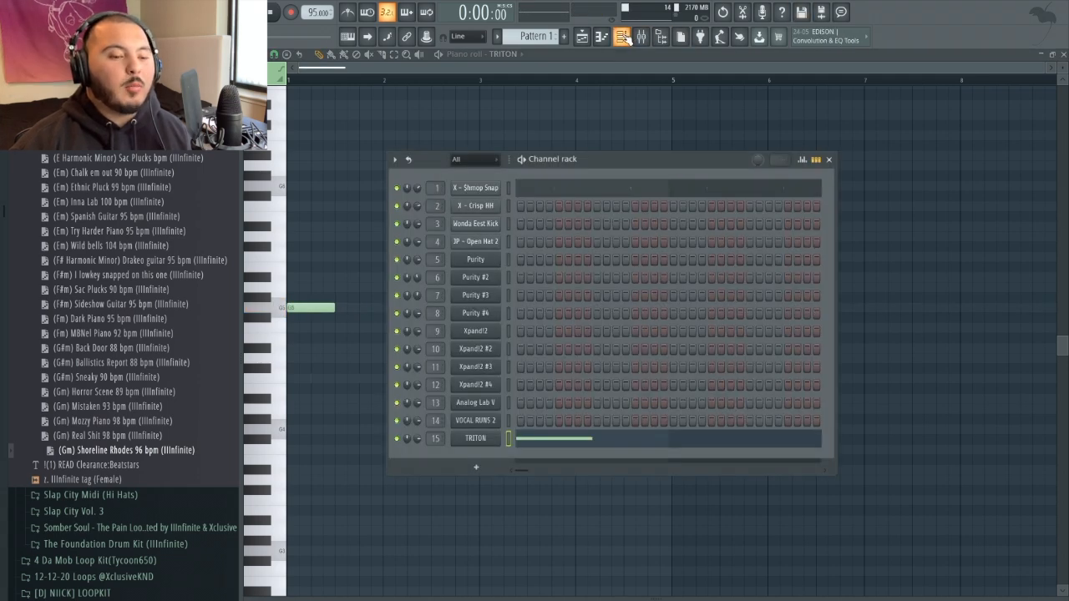
left_click(642, 37)
left_click(827, 216)
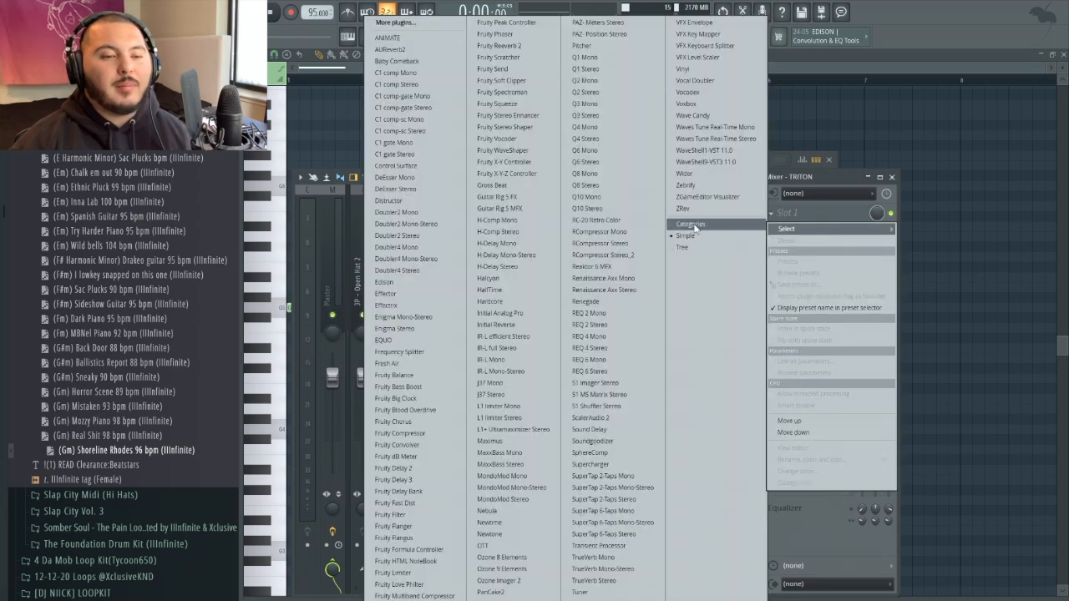
left_click(548, 47)
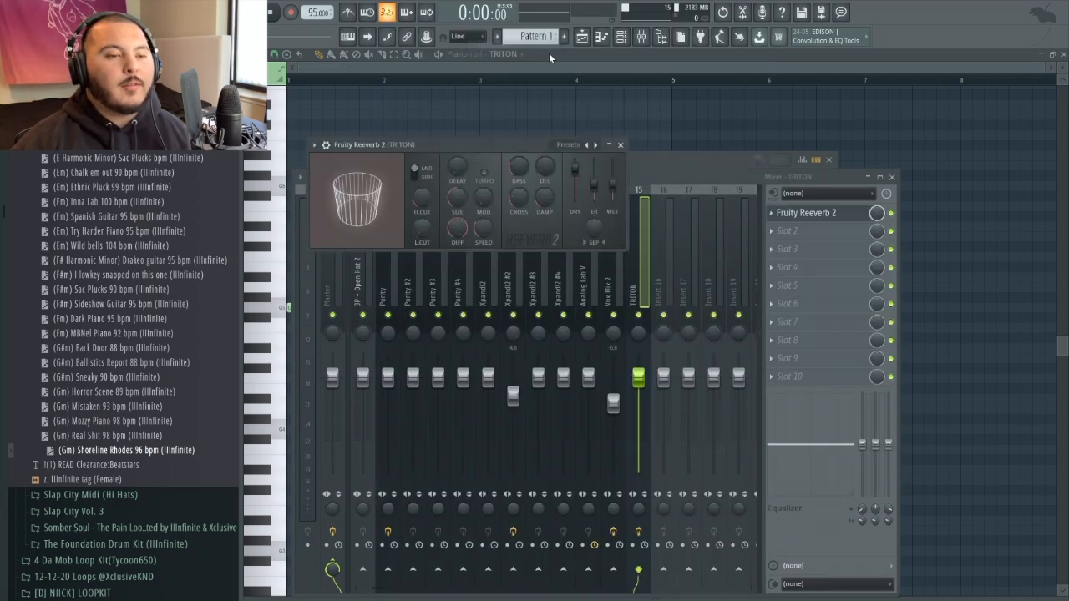
left_click_drag(612, 183, 613, 170)
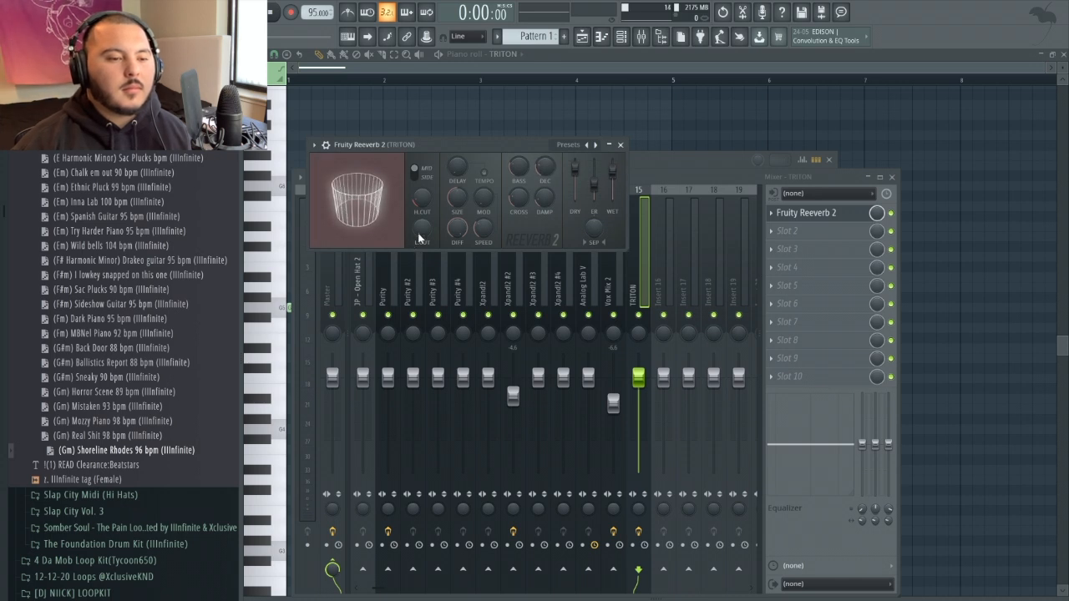
left_click_drag(457, 198, 457, 169)
left_click_drag(575, 168, 575, 172)
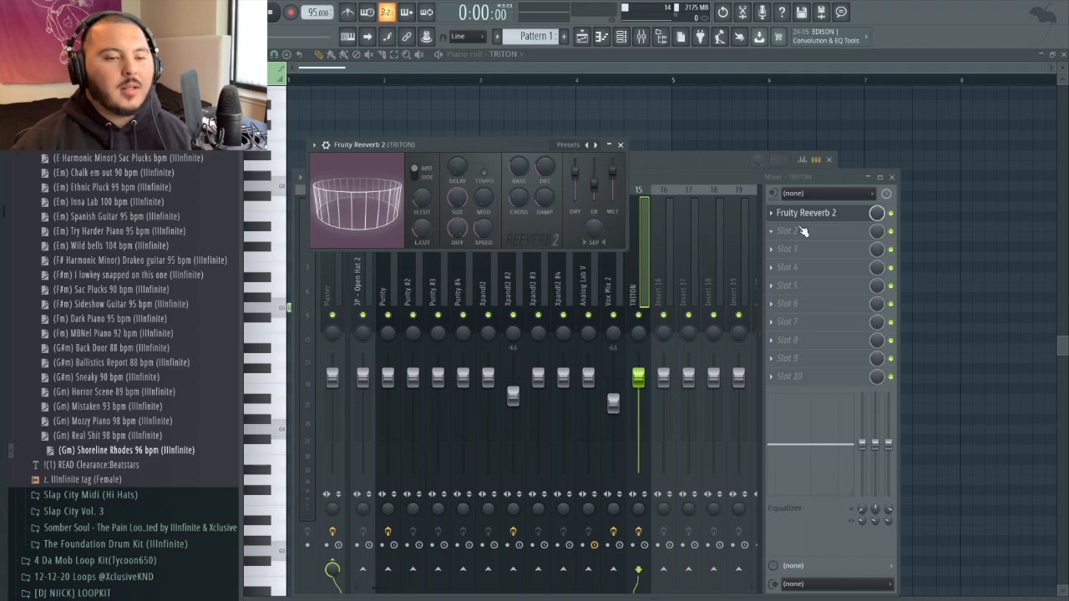
- Add Fruity Delay 2 to the TRITON track's second effect slot with a 4-step delay time and a reduced mix level
left_click(782, 231)
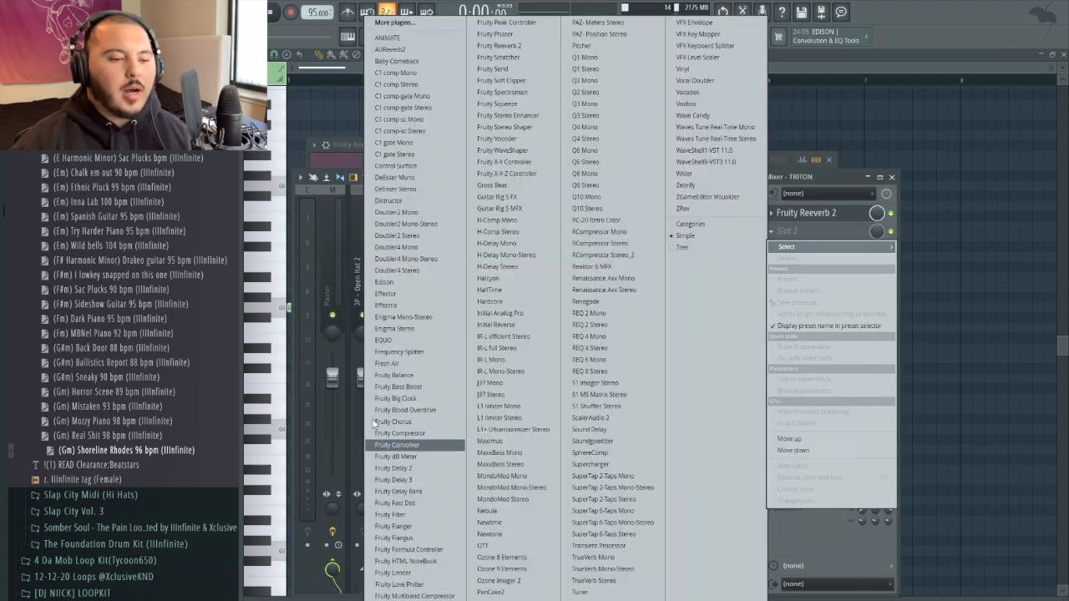
left_click(399, 469)
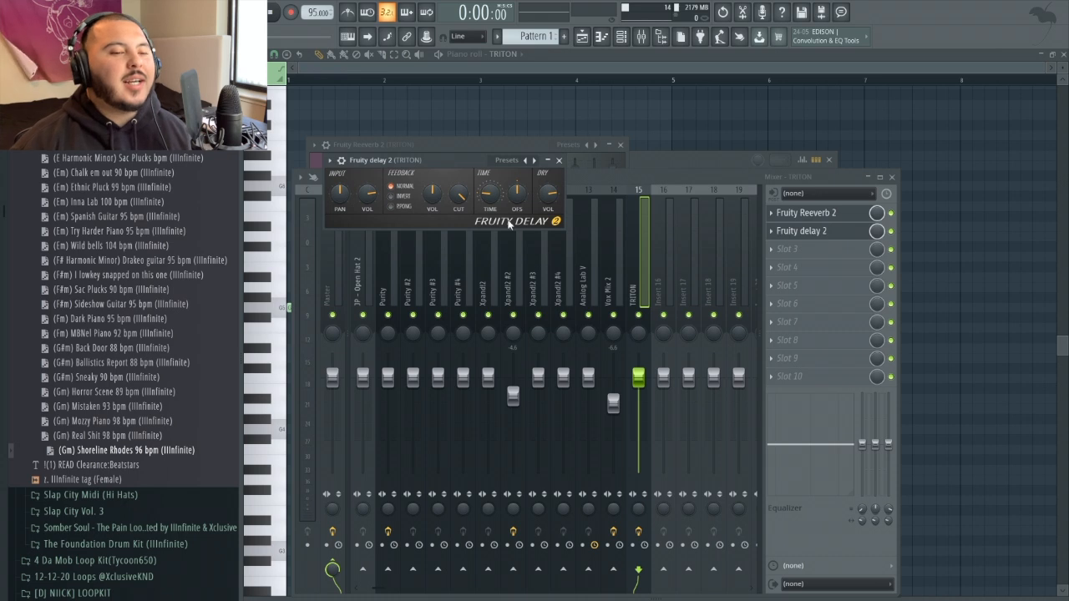
right_click(484, 199)
mouse_move(504, 222)
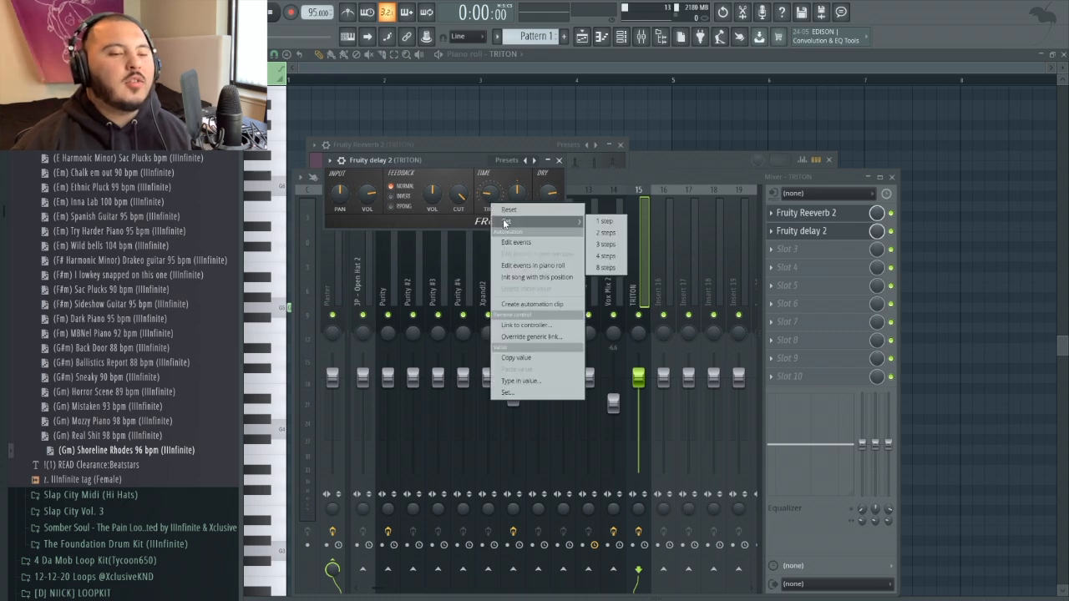
left_click(602, 257)
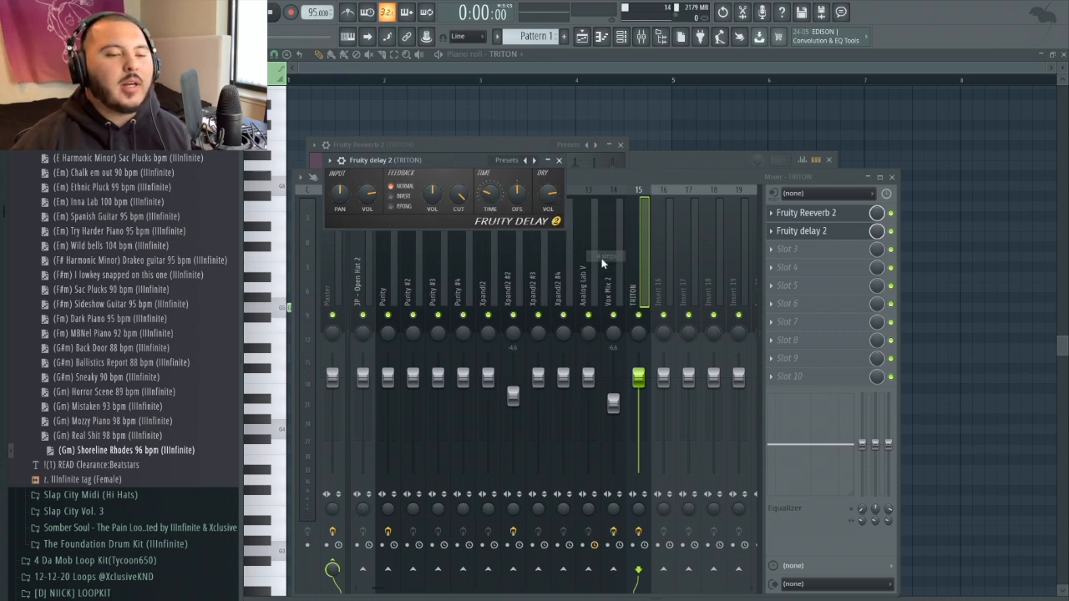
left_click(882, 233)
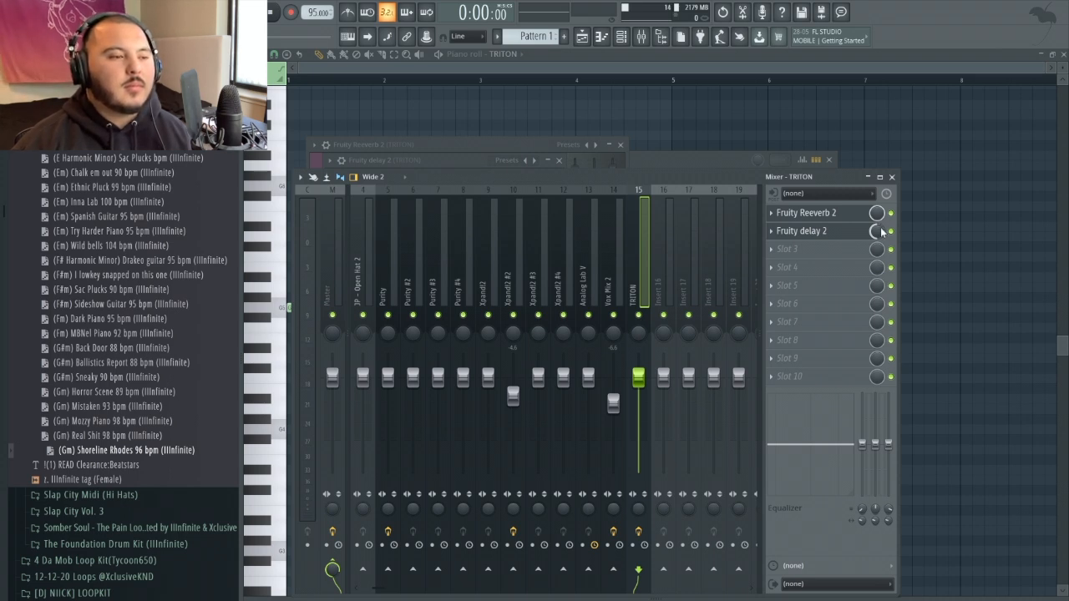
- Play the pattern while slightly lowering the reverb's wet level and setting the TRITON track's fader to about -6.9 dB
key("space")
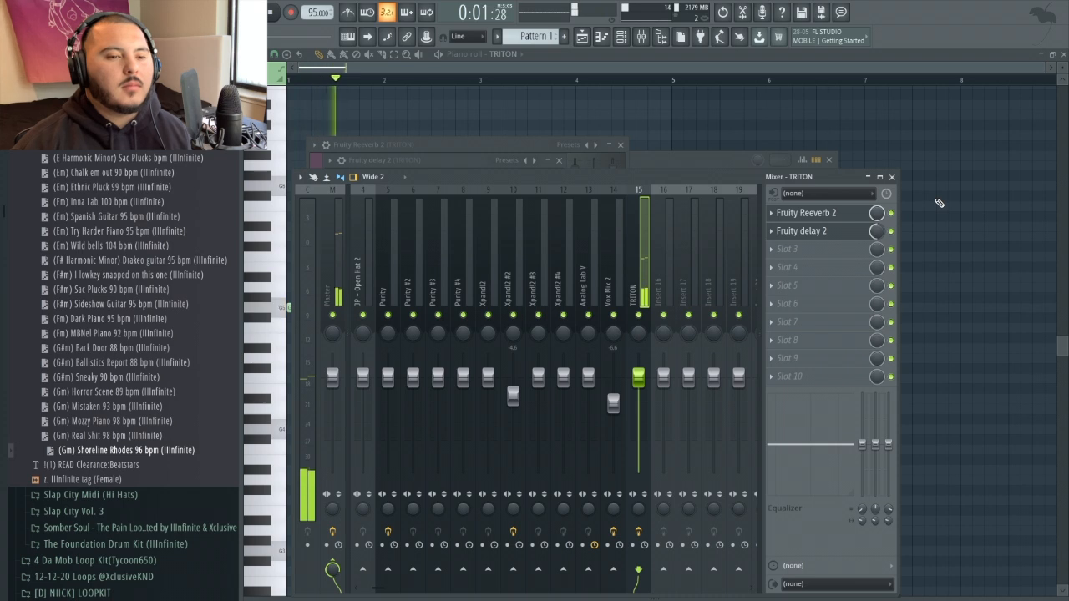
left_click(862, 214)
key("space")
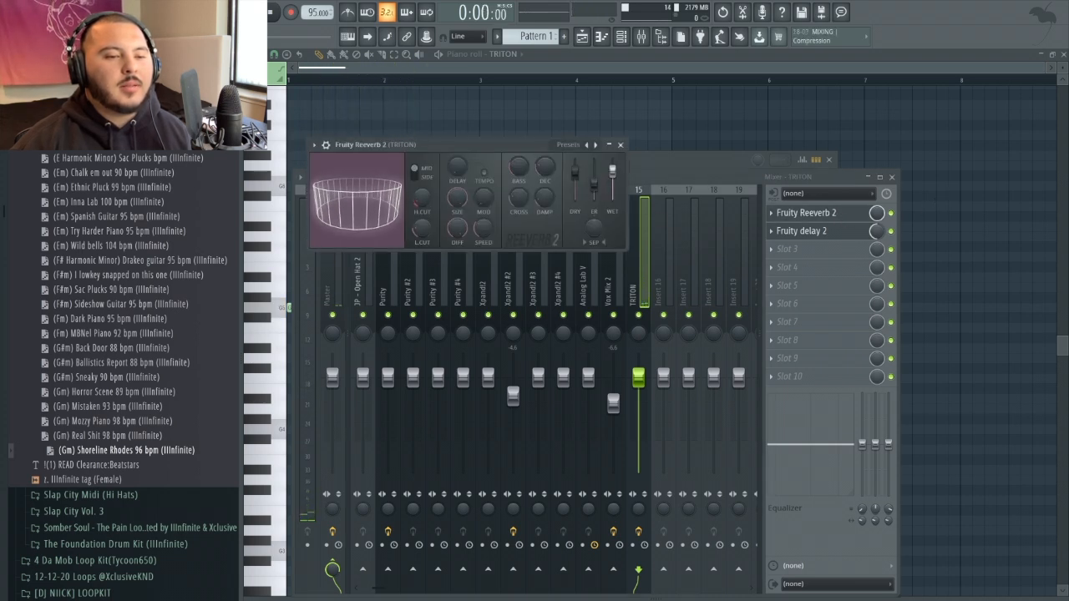
key("space")
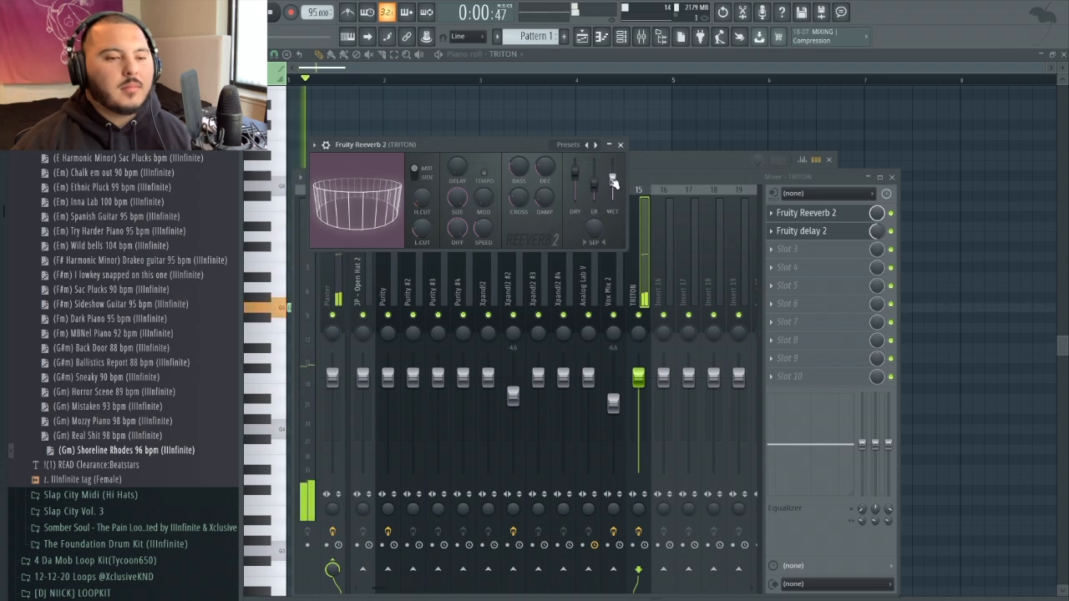
left_click_drag(638, 378, 638, 404)
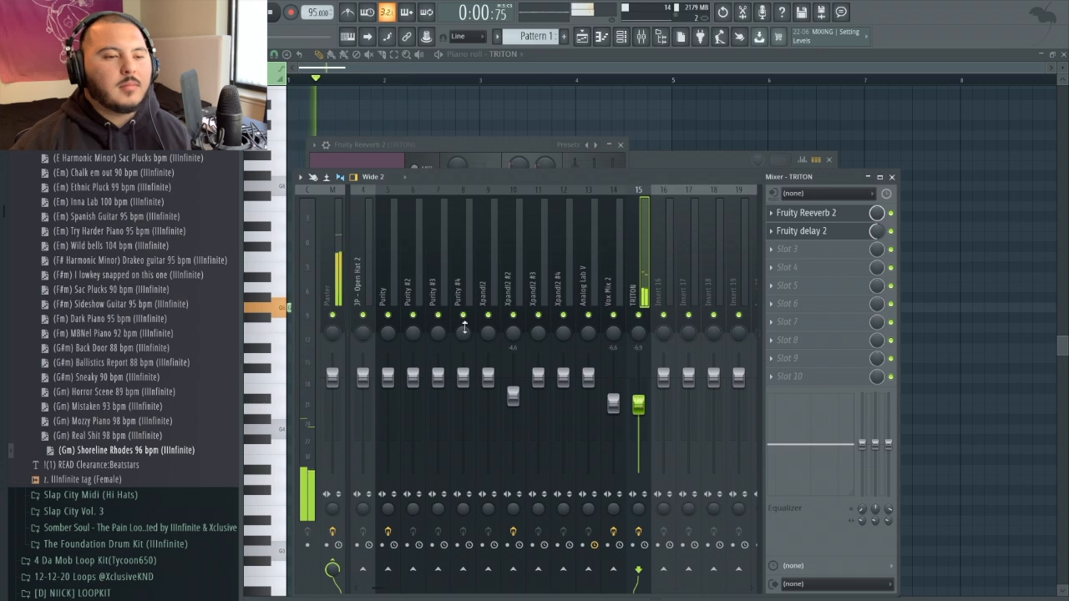
left_click(570, 97)
key("space")
- Load the (Gm) Shoreline Rhodes 96 bpm MIDI file into the Xpand!2 #3 channel and play it together with the TRITON note
left_click(624, 39)
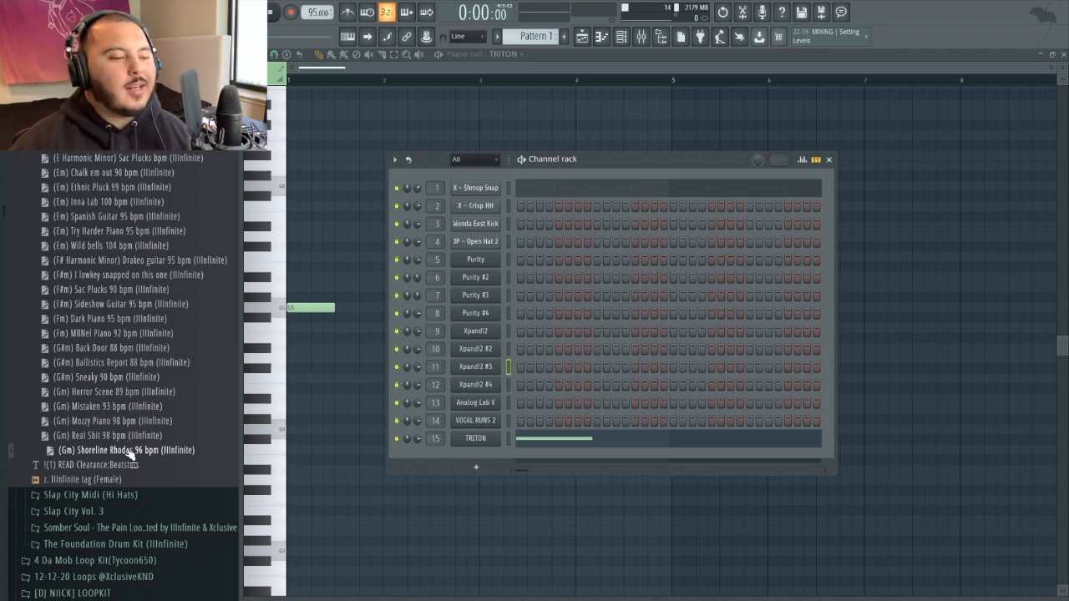
left_click_drag(130, 453, 517, 366)
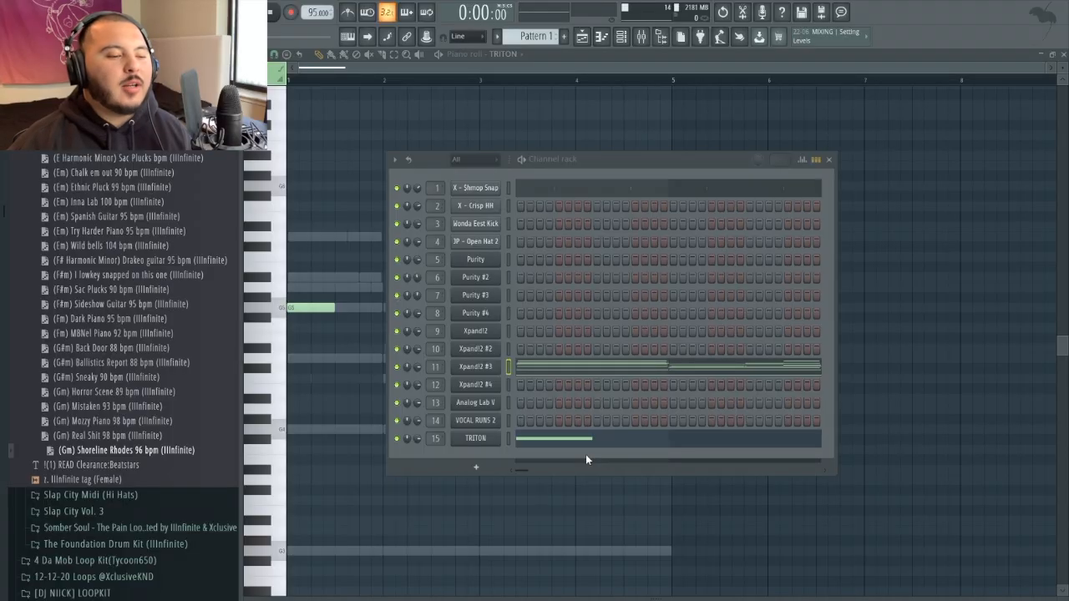
key("F6")
key("space")
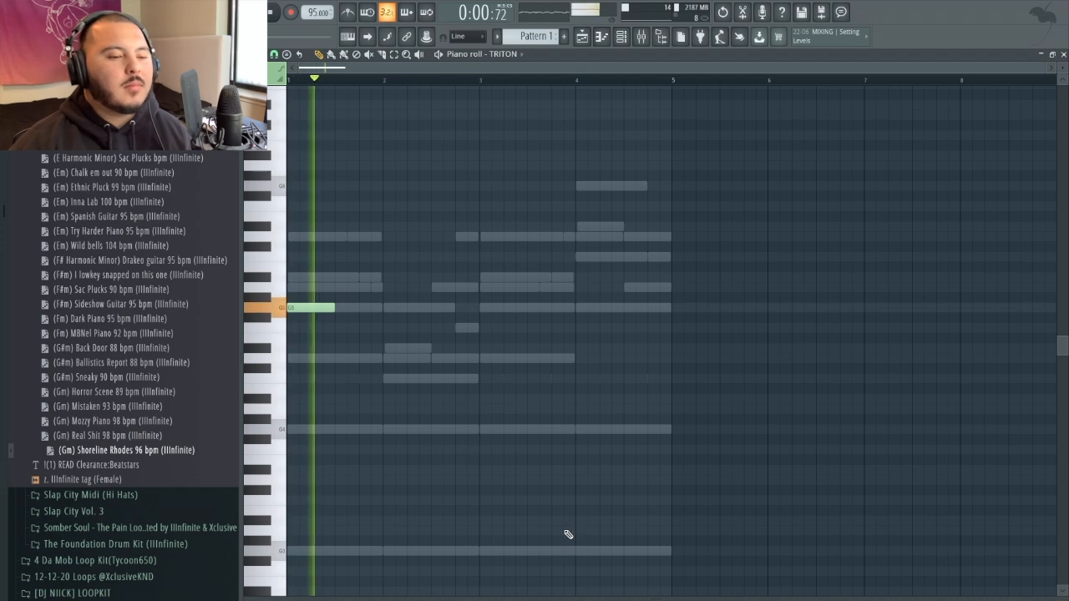
- Try a second half-bar G5 note at the start of bar 3 with both TRITON notes transposed down an octave, and replay
left_click(481, 308)
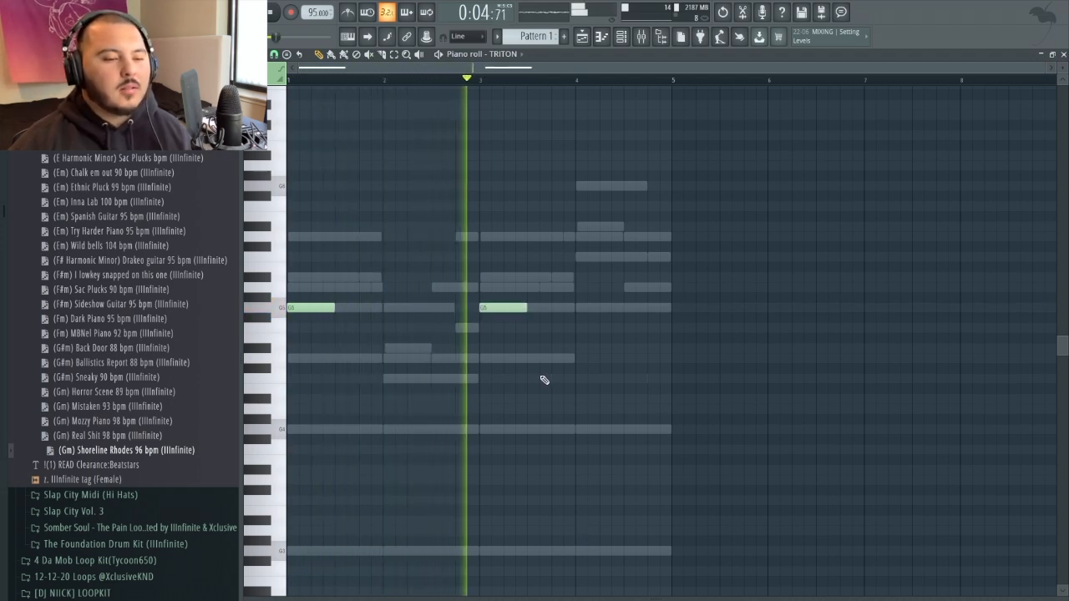
key("ctrl+Down")
key("space")
key("space")
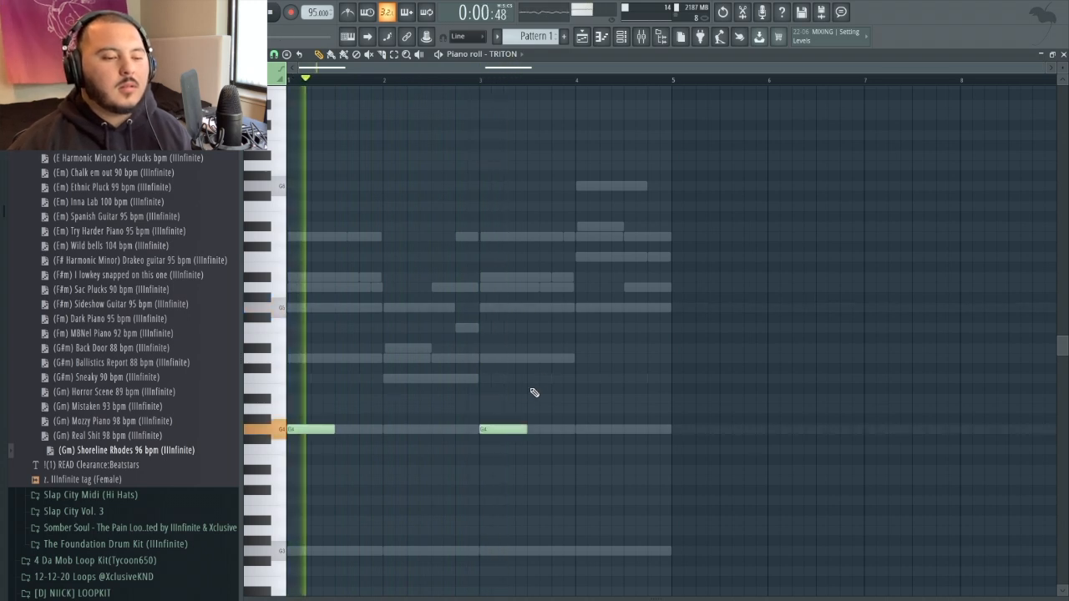
- Undo the octave transposition and the added bar 3 note, and replay the pattern
key("ctrl+alt+z")
key("ctrl+alt+z")
key("space")
key("space")
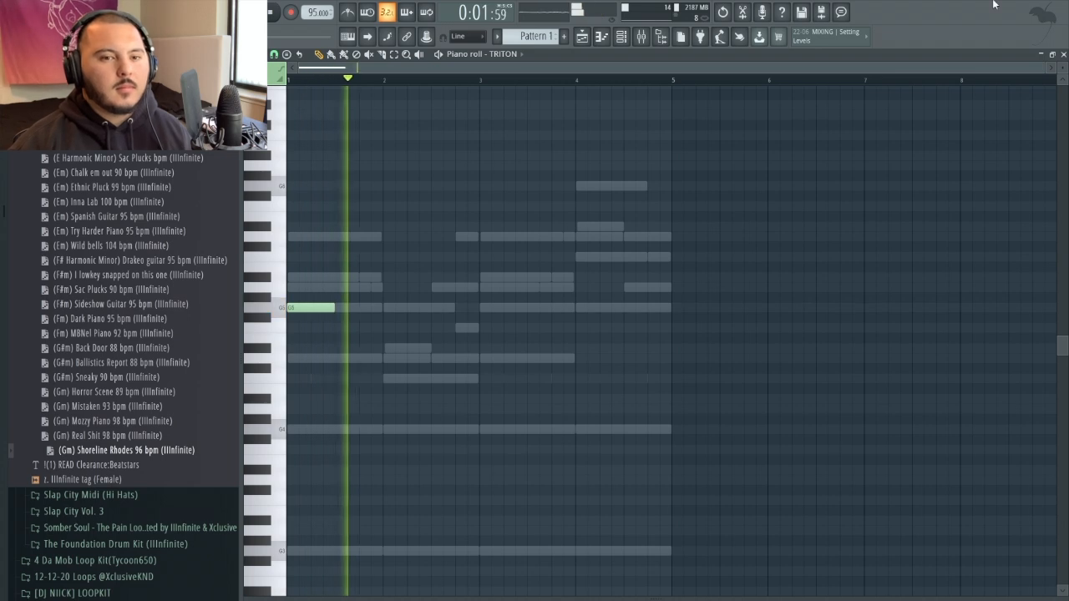